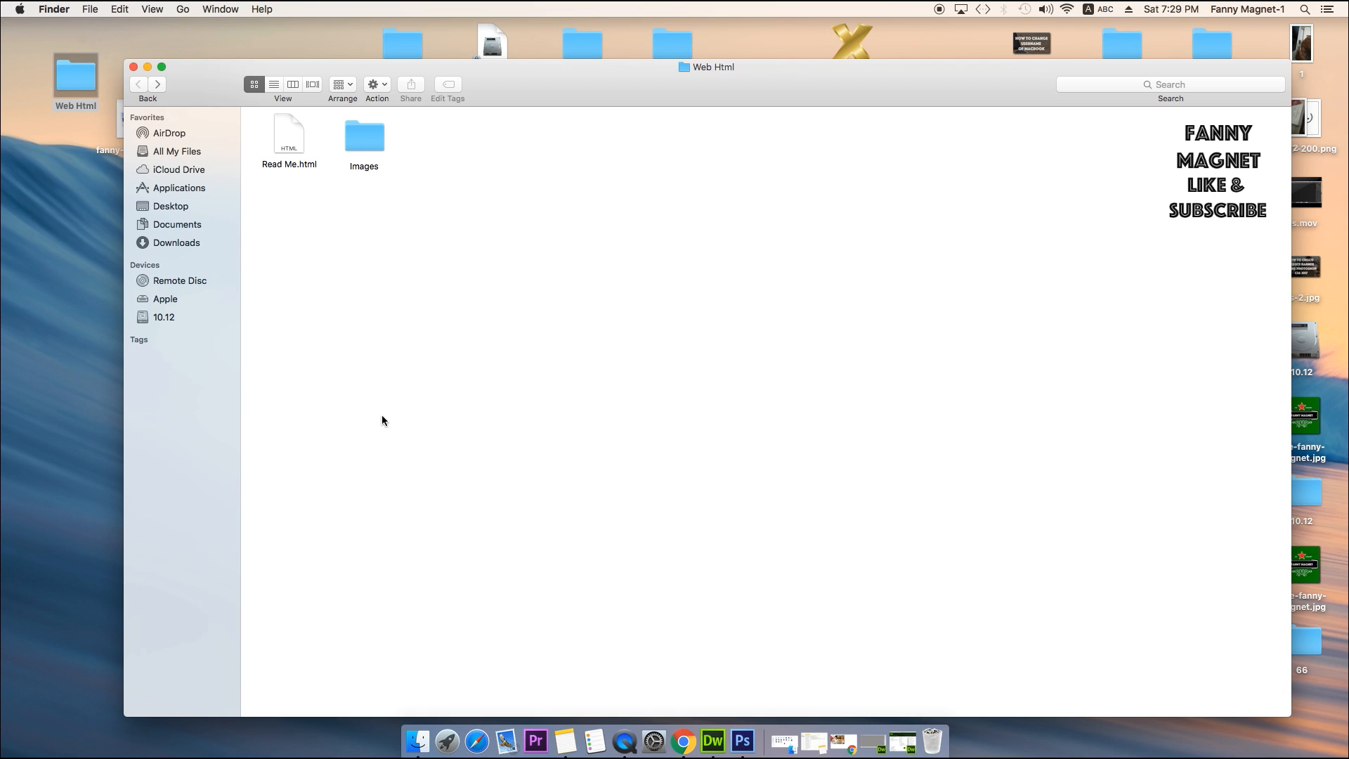
# Examine the contents of the Web Html folder and its Images subfolder.
pyautogui.click(74, 80)
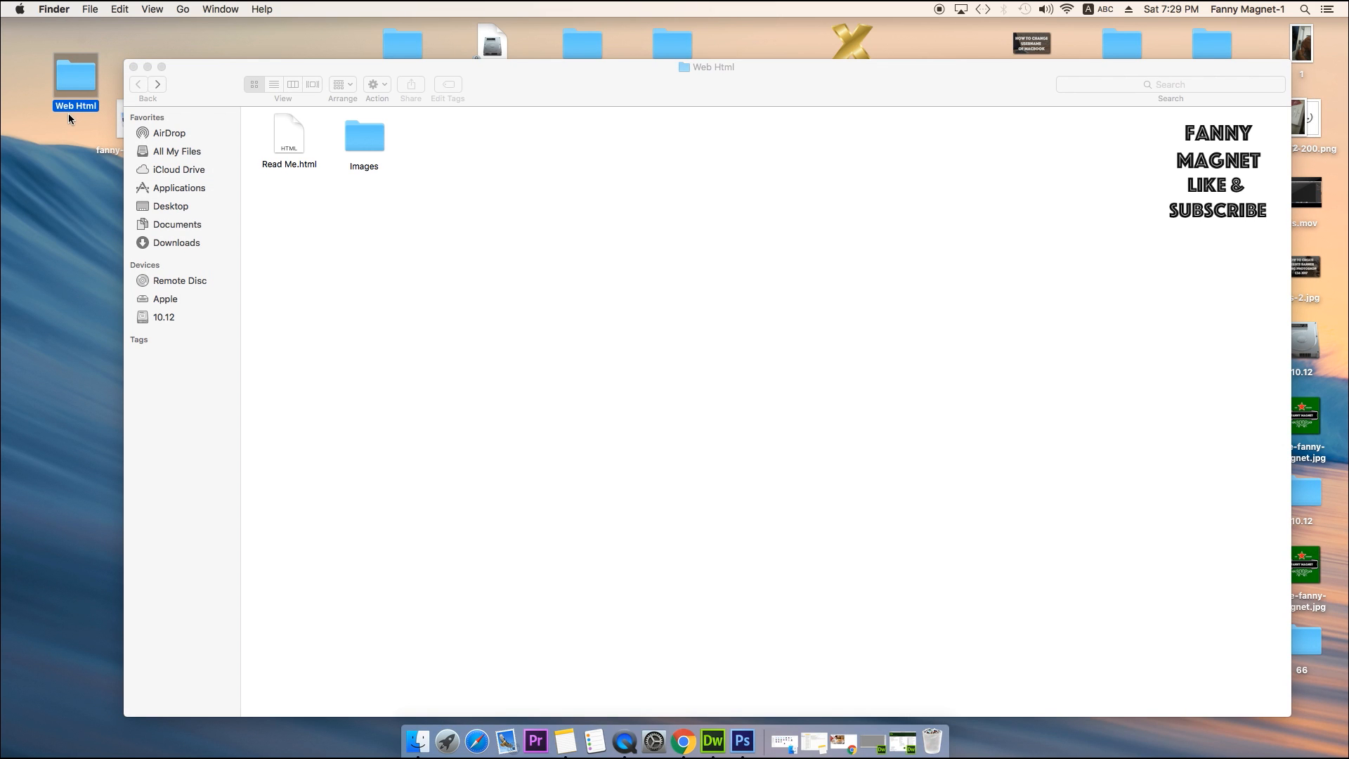
pyautogui.click(420, 242)
pyautogui.click(366, 149)
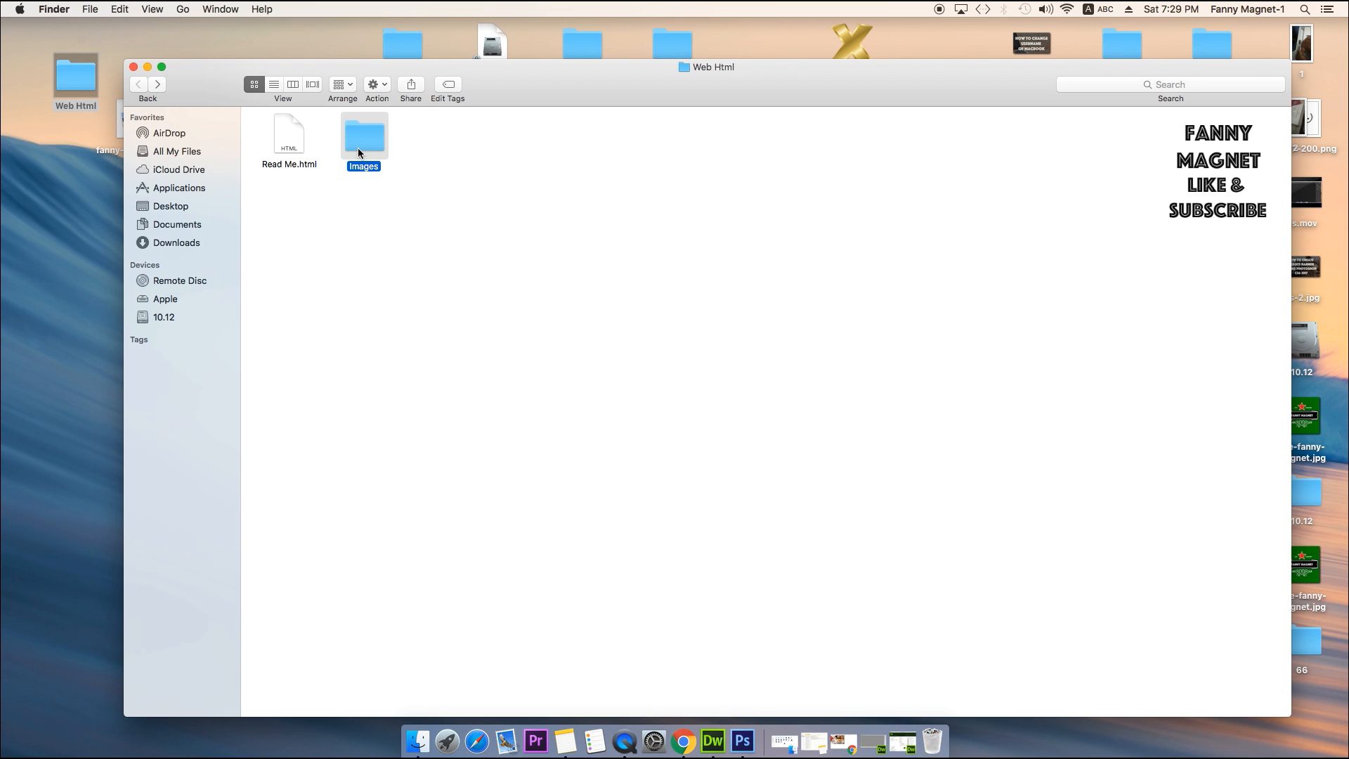
pyautogui.doubleClick(358, 153)
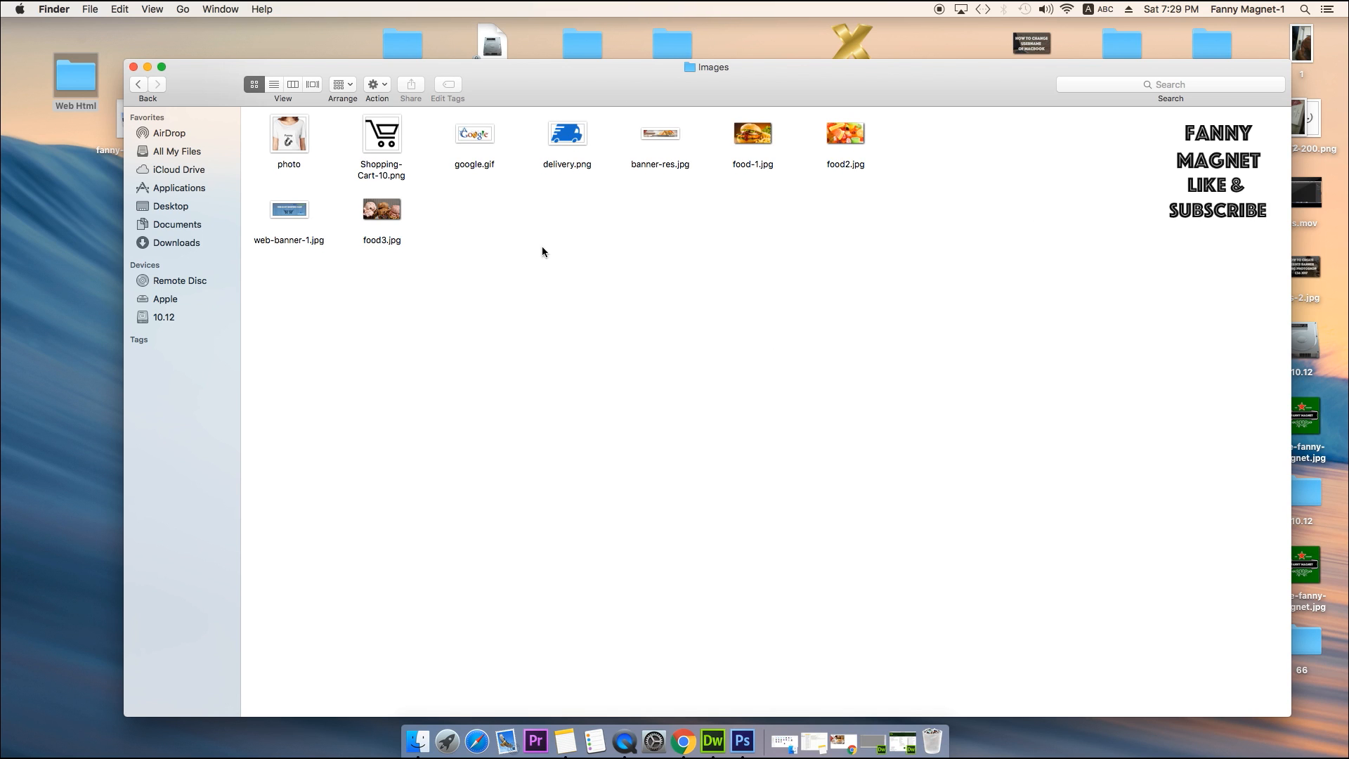
pyautogui.click(141, 86)
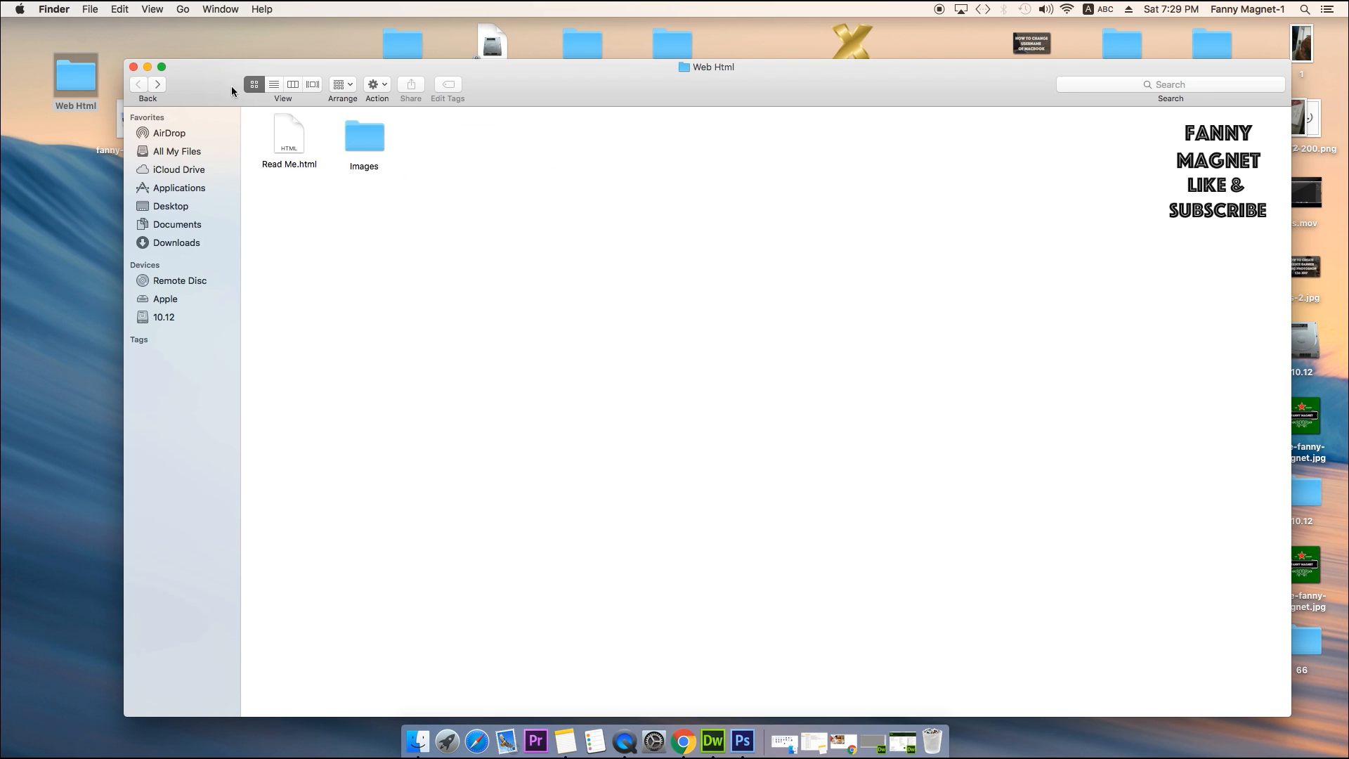
pyautogui.doubleClick(368, 135)
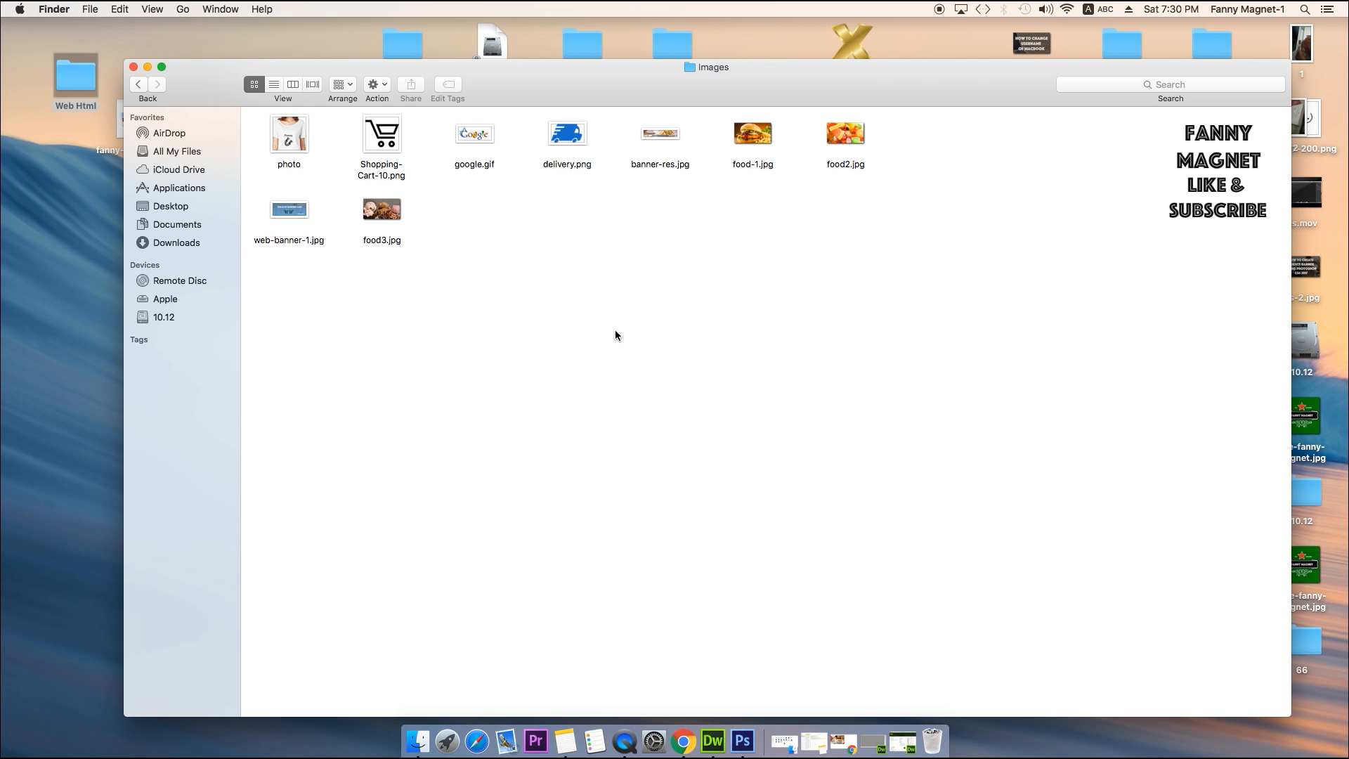
pyautogui.click(139, 84)
# Switch to Dreamweaver and create a blank HTML page with no layout.
pyautogui.click(708, 745)
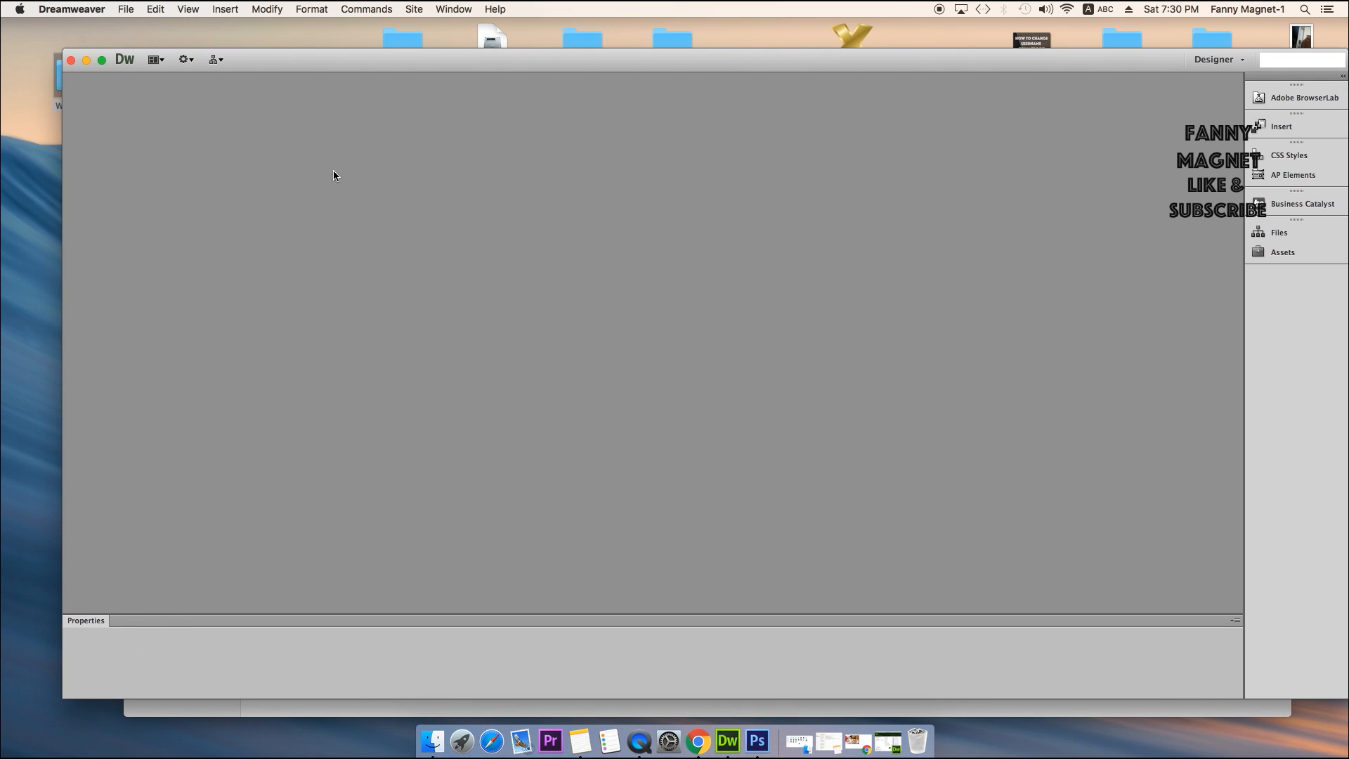
pyautogui.click(128, 17)
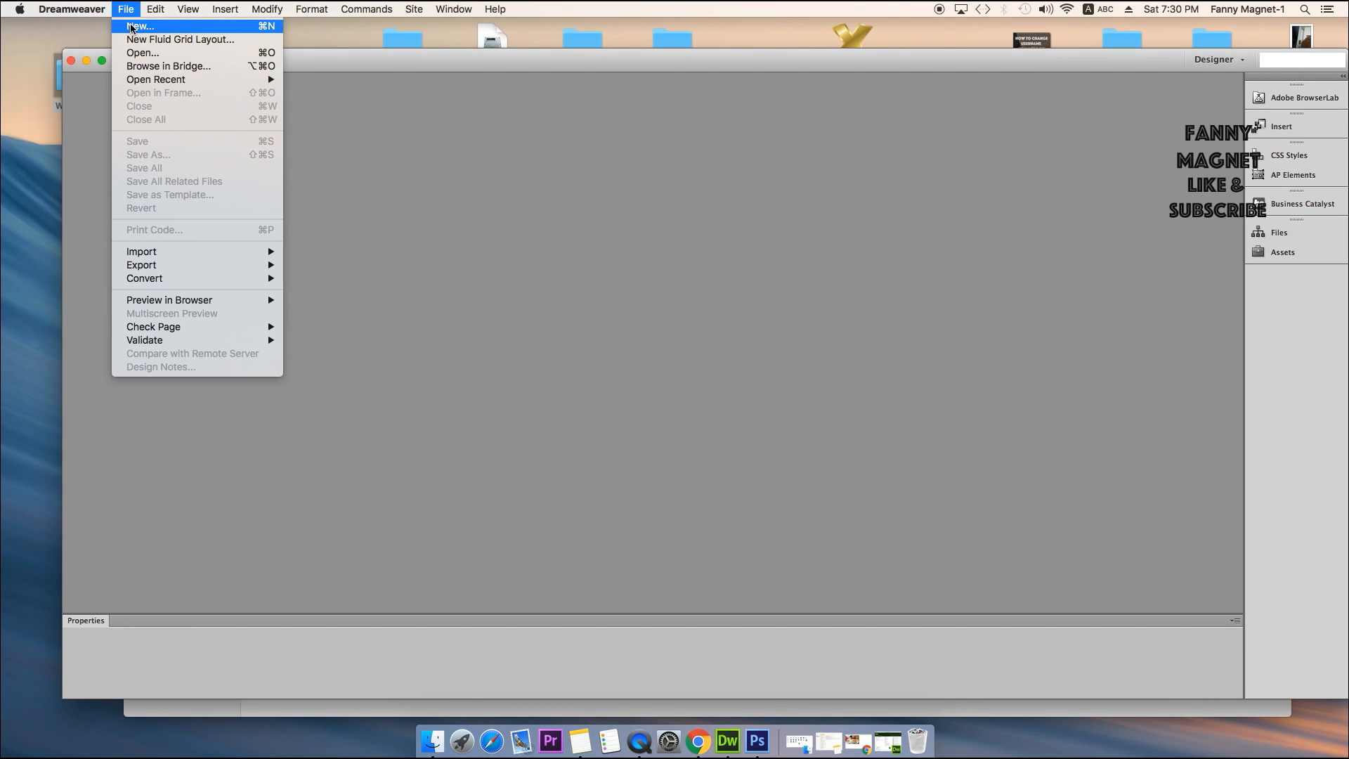
pyautogui.click(230, 27)
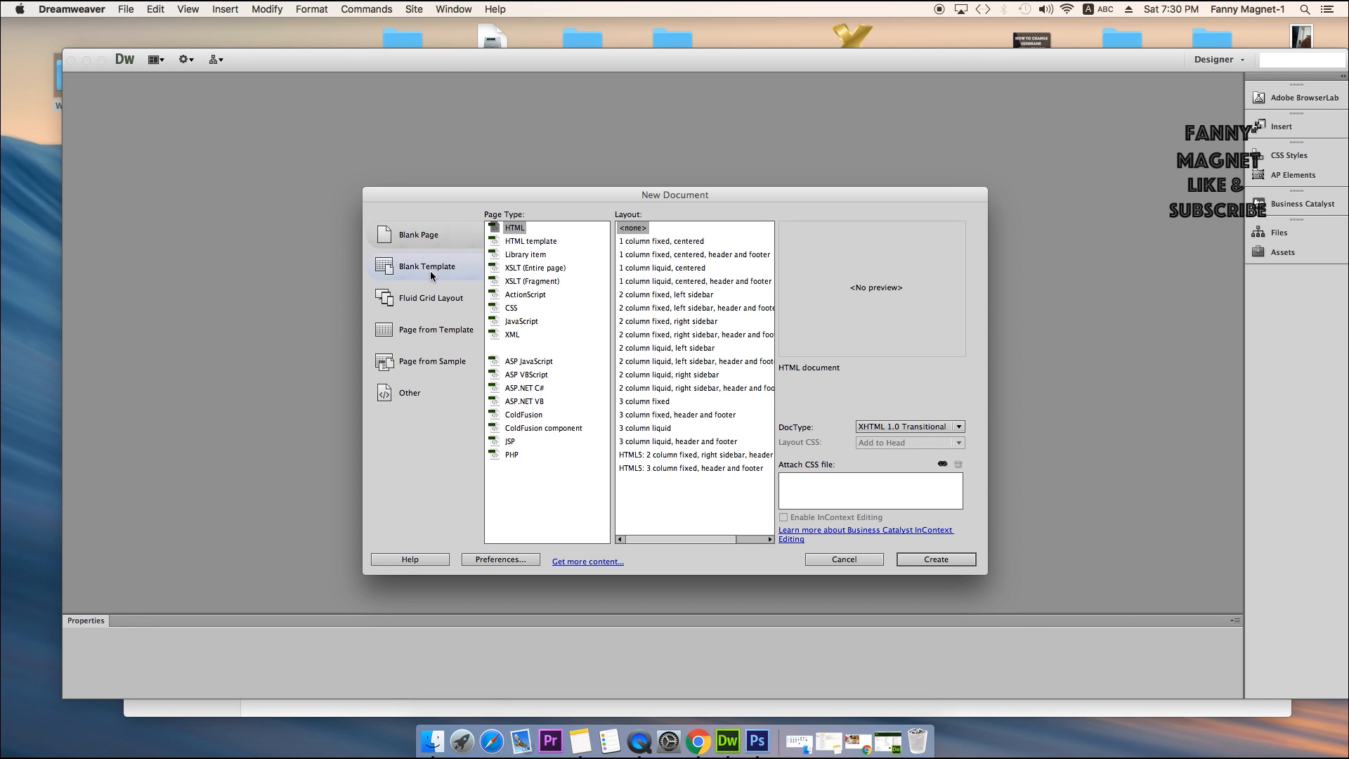
pyautogui.click(454, 242)
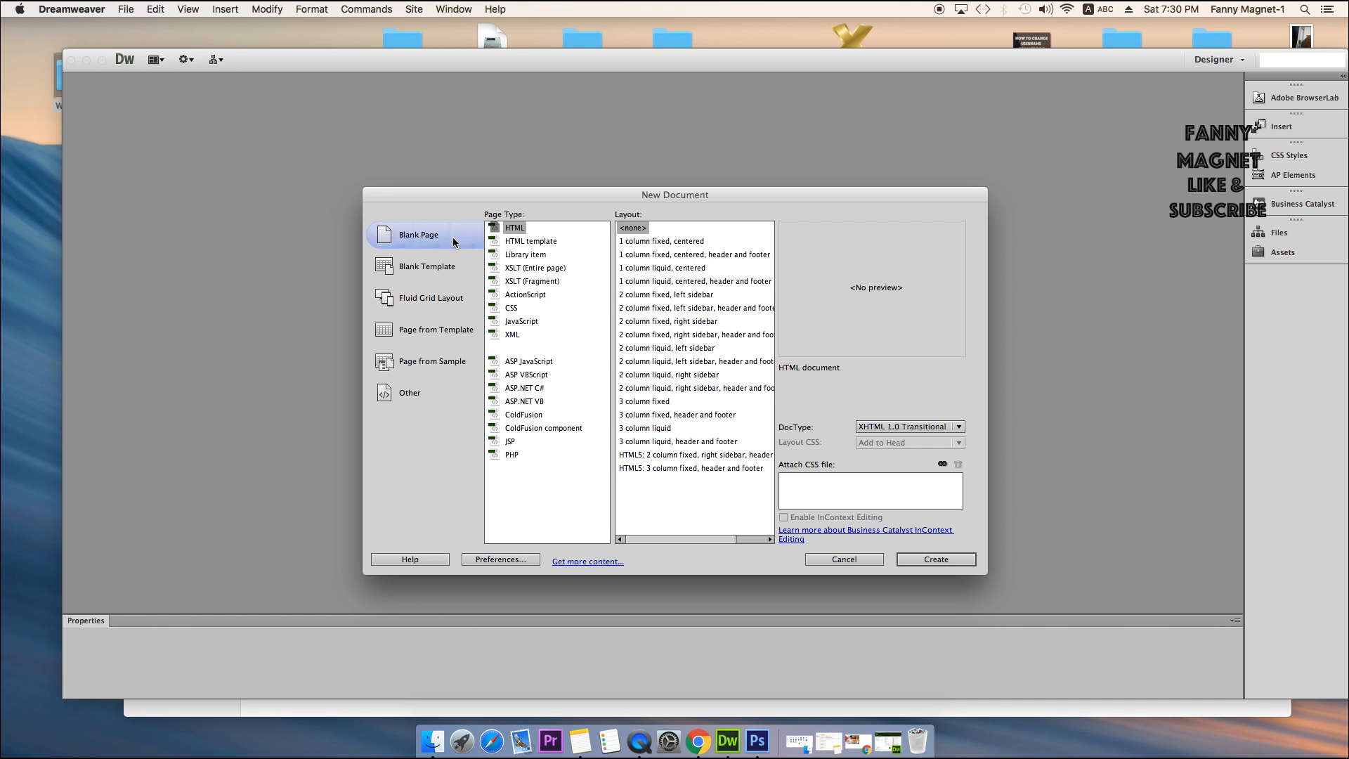
pyautogui.click(507, 233)
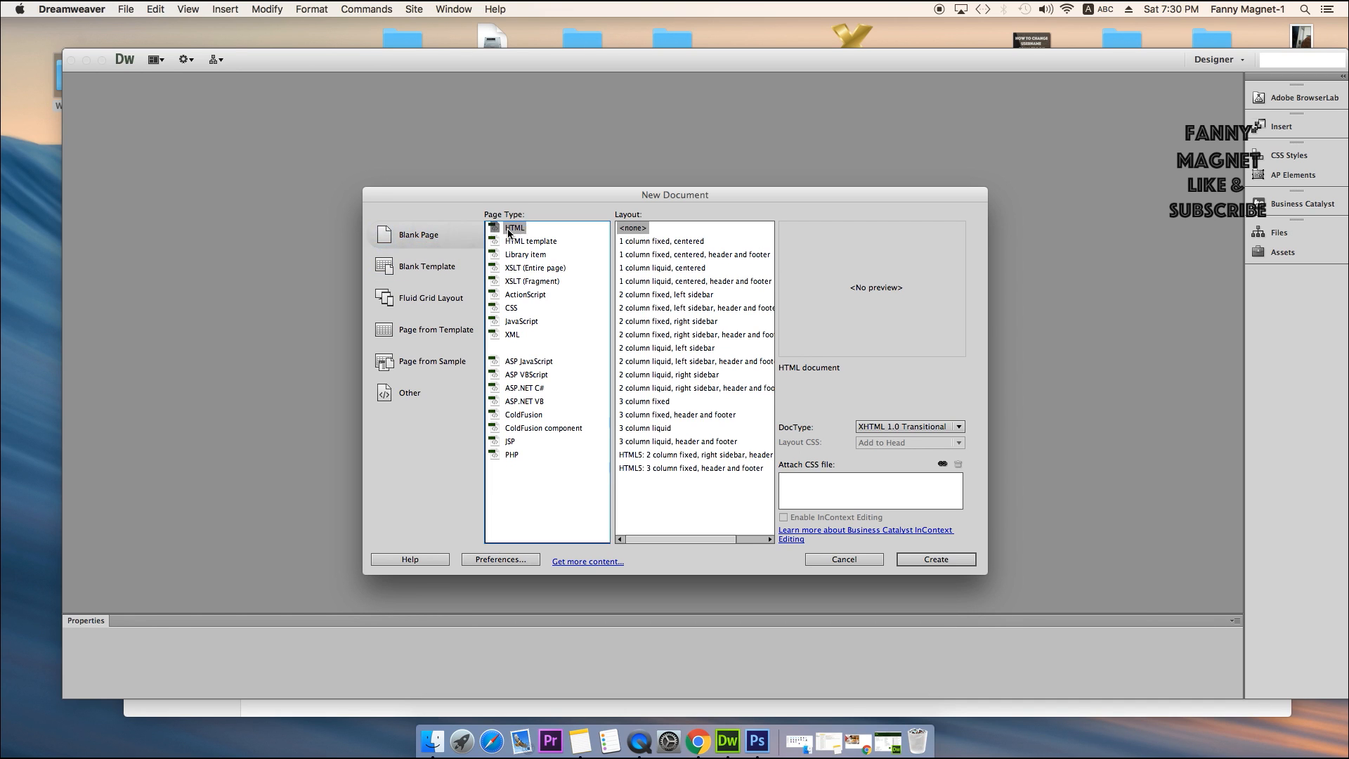
pyautogui.click(939, 560)
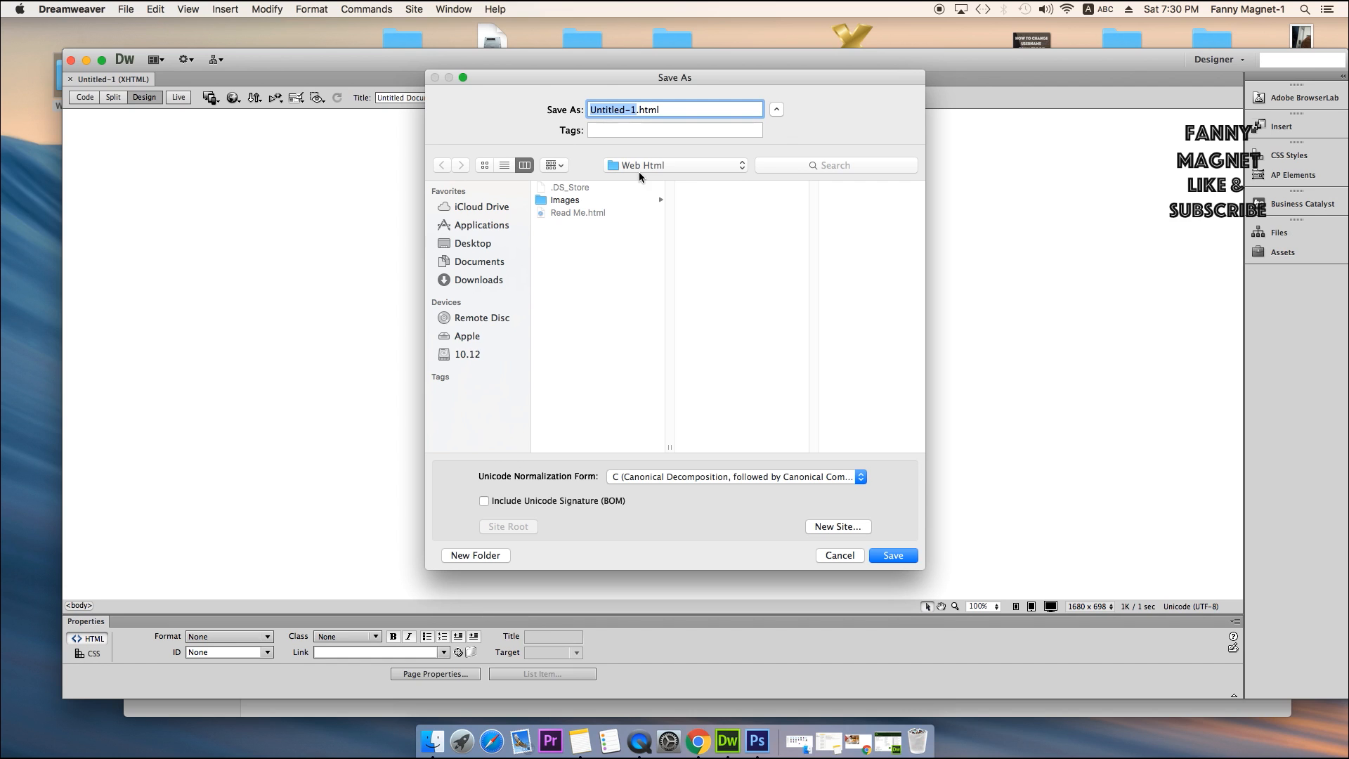
# Save the new page as index.html in the Web Html folder.
pyautogui.click(639, 110)
pyautogui.press('super+shift+Left')
pyautogui.write('in')
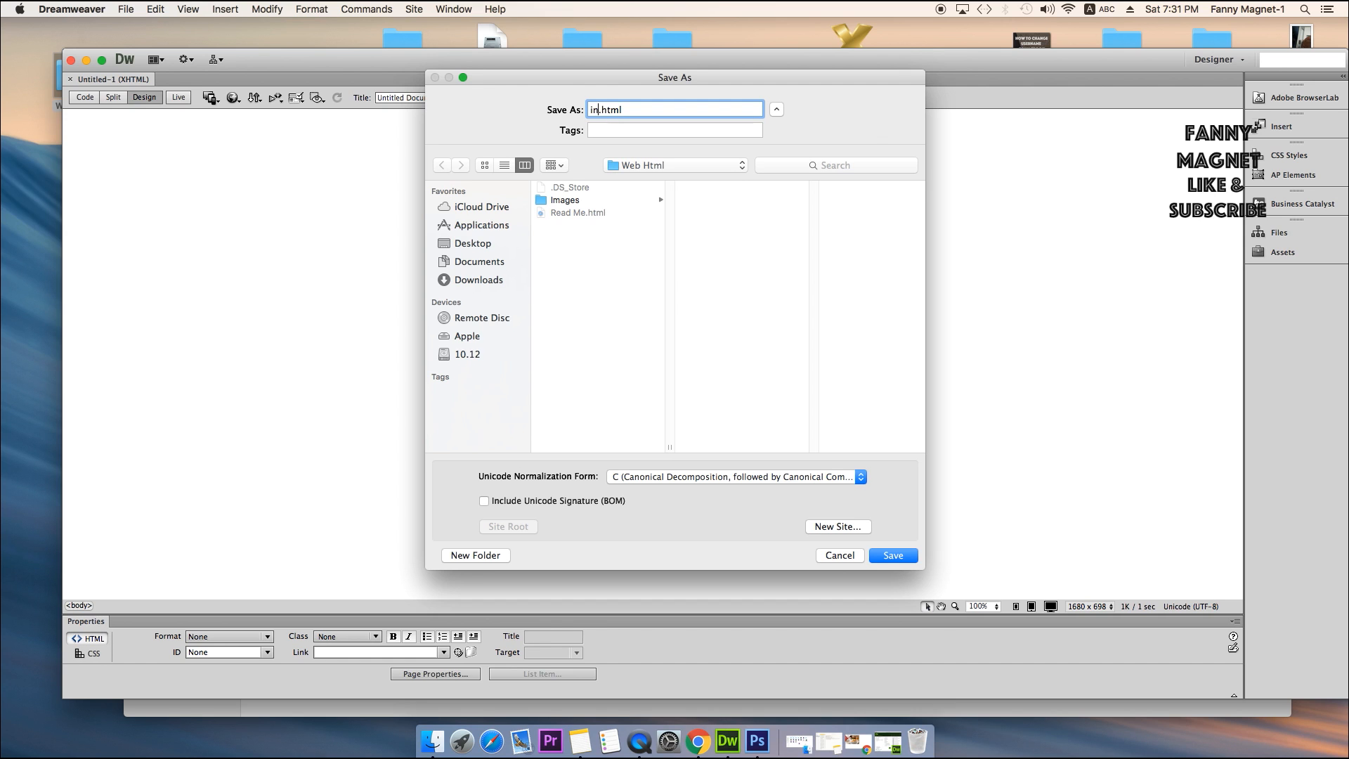
pyautogui.write('dex')
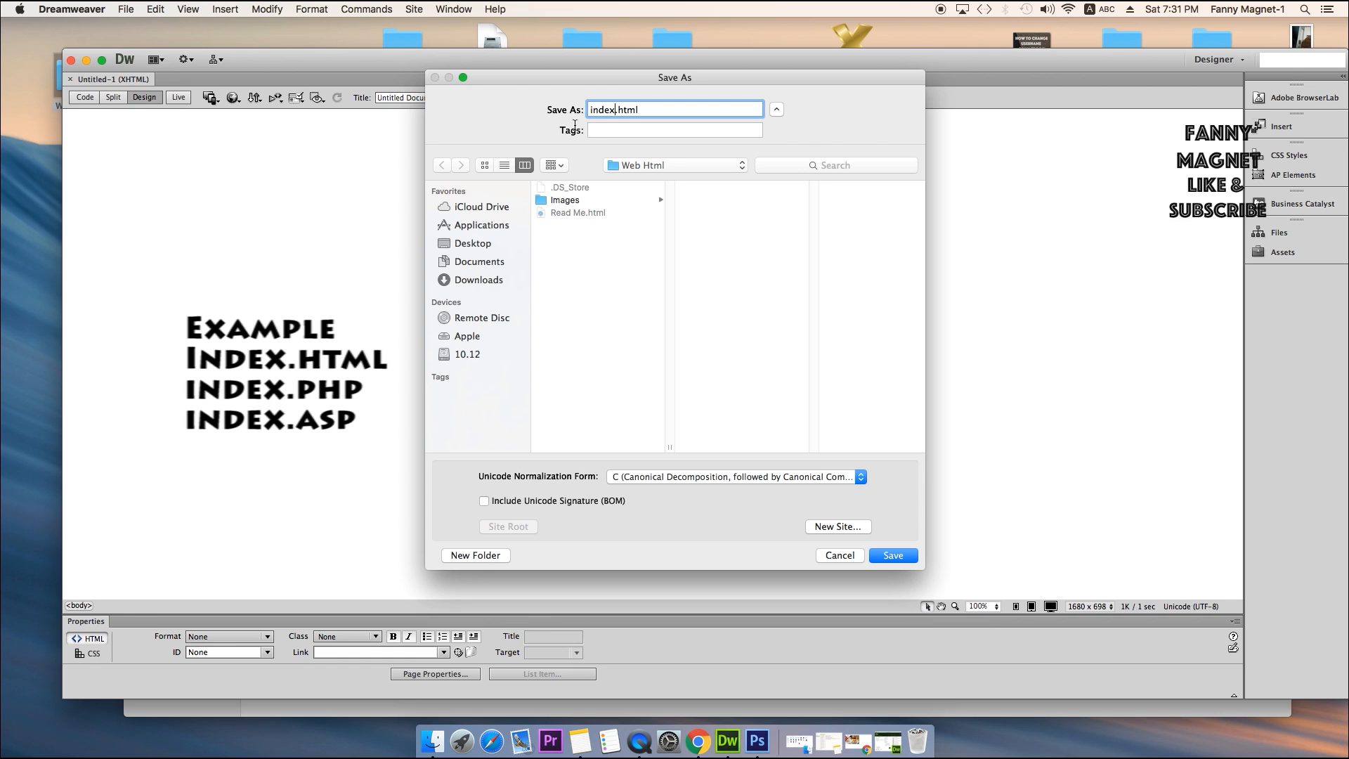
pyautogui.click(893, 556)
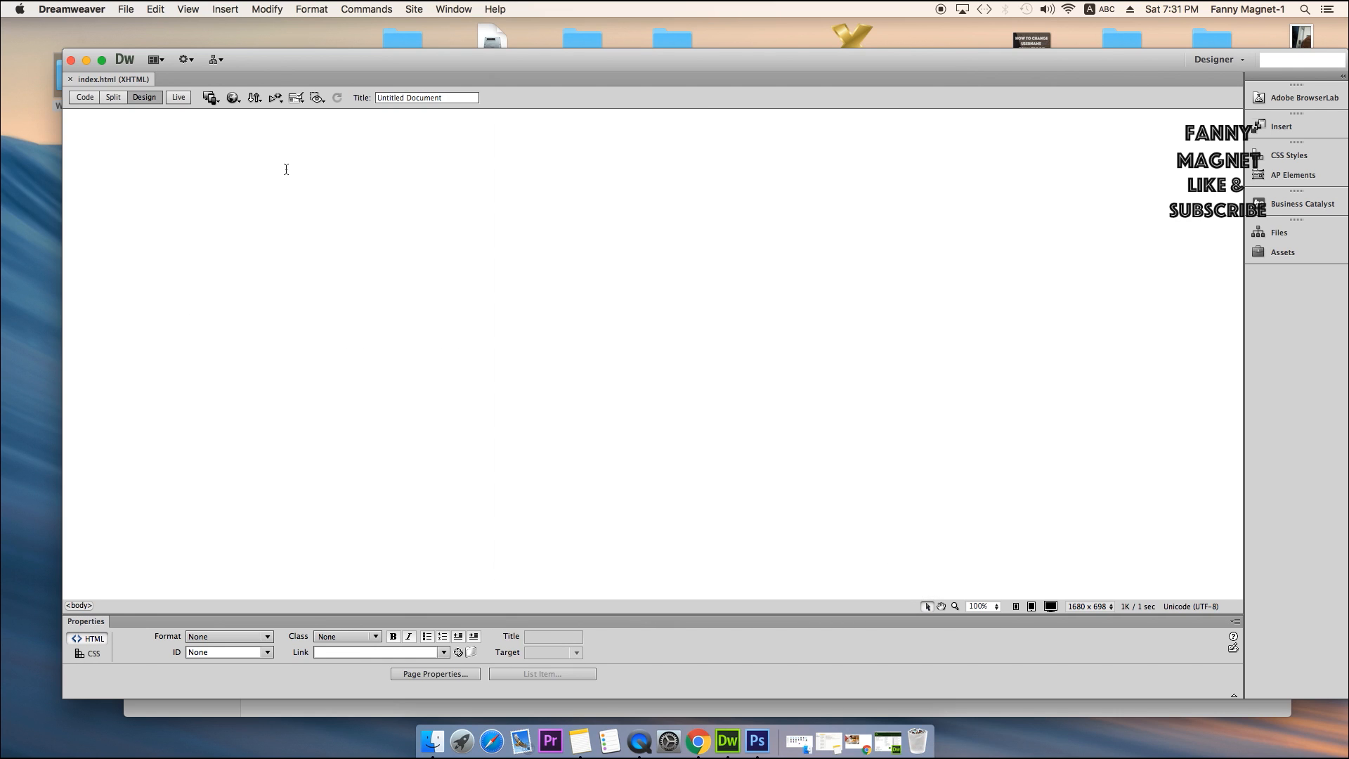
# Check the Web Html folder in Finder for the saved index.html file, and minimize the folder window.
pyautogui.moveTo(246, 59); pyautogui.dragTo(277, 56)
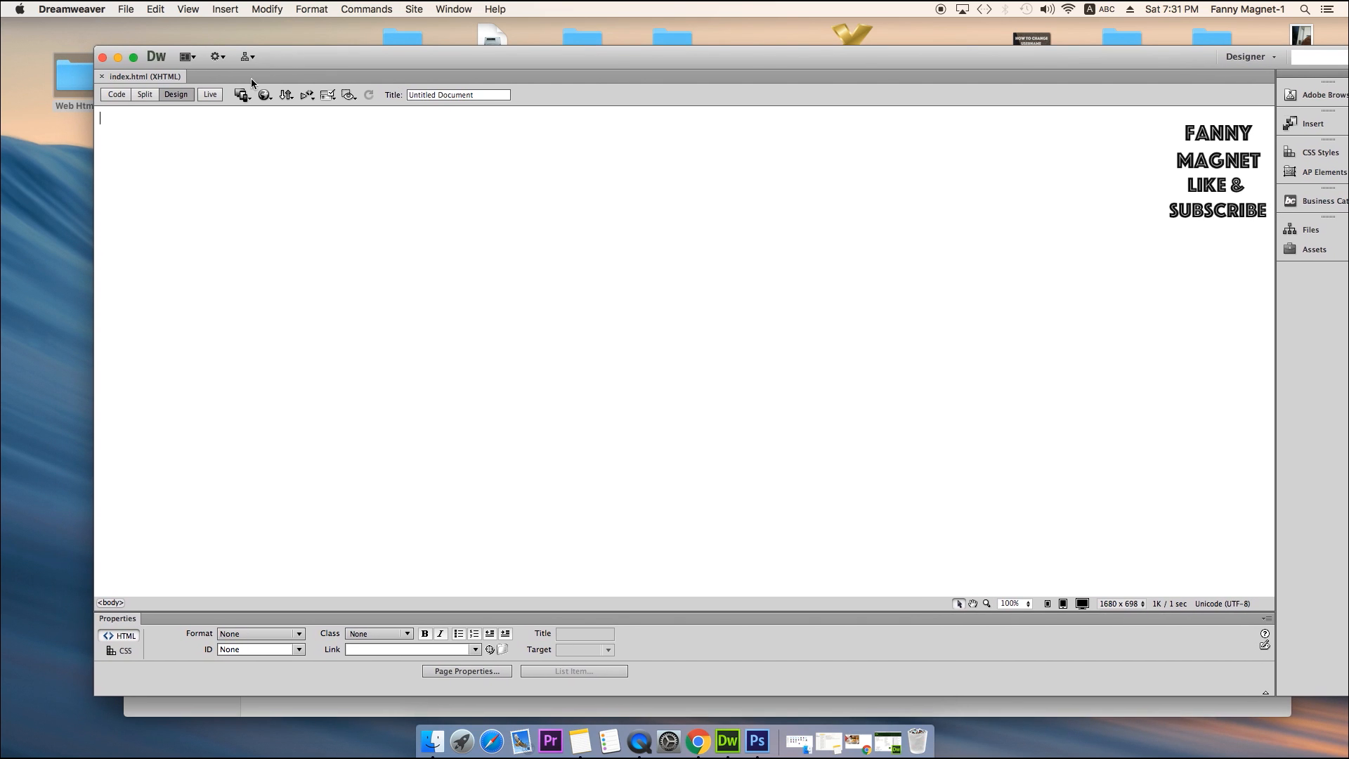
pyautogui.doubleClick(75, 77)
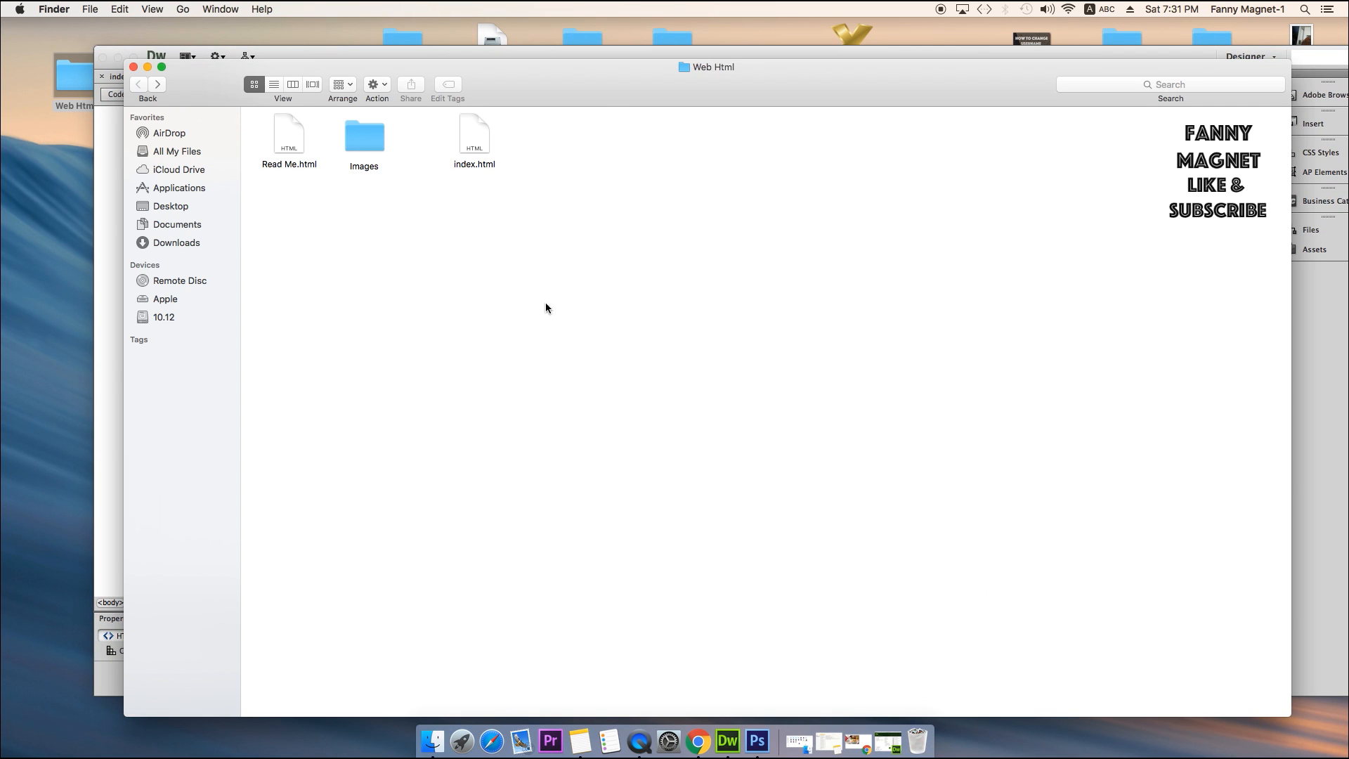
pyautogui.click(467, 143)
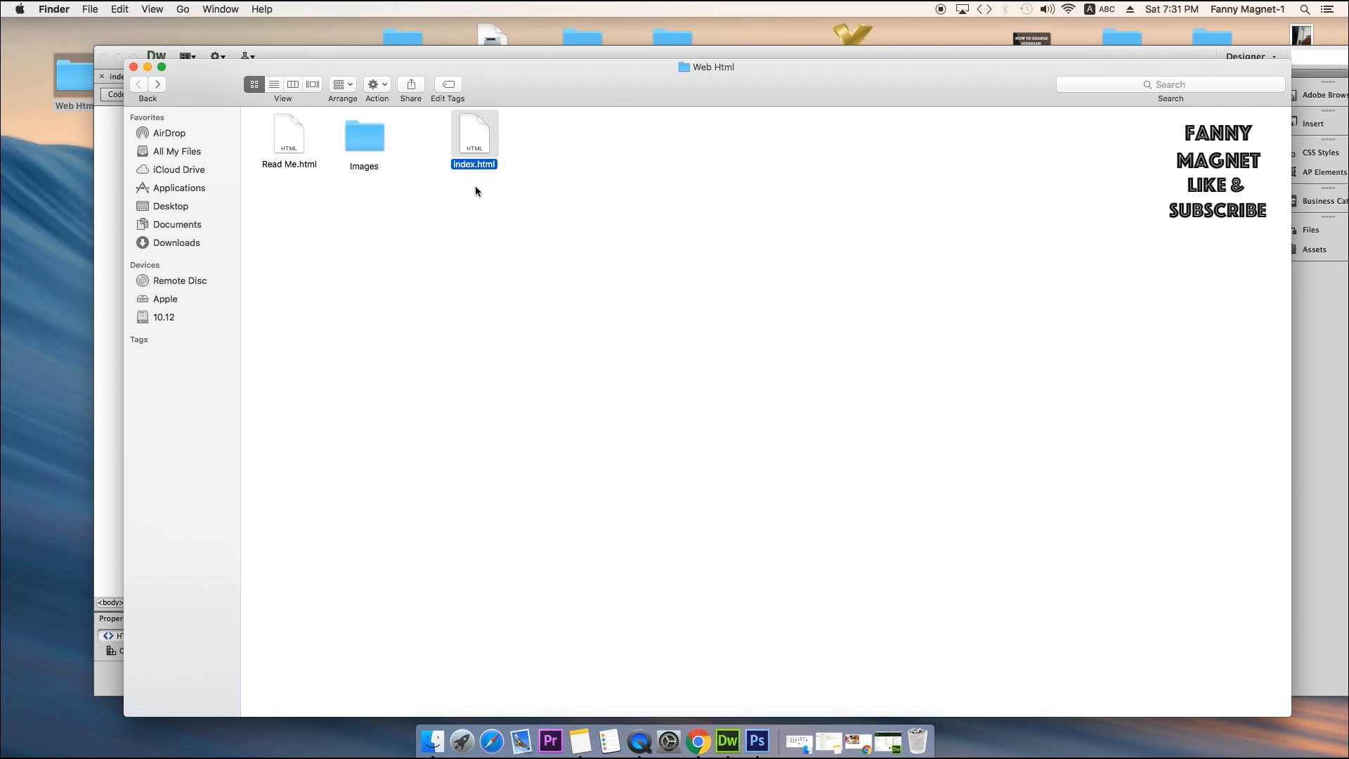
pyautogui.click(147, 66)
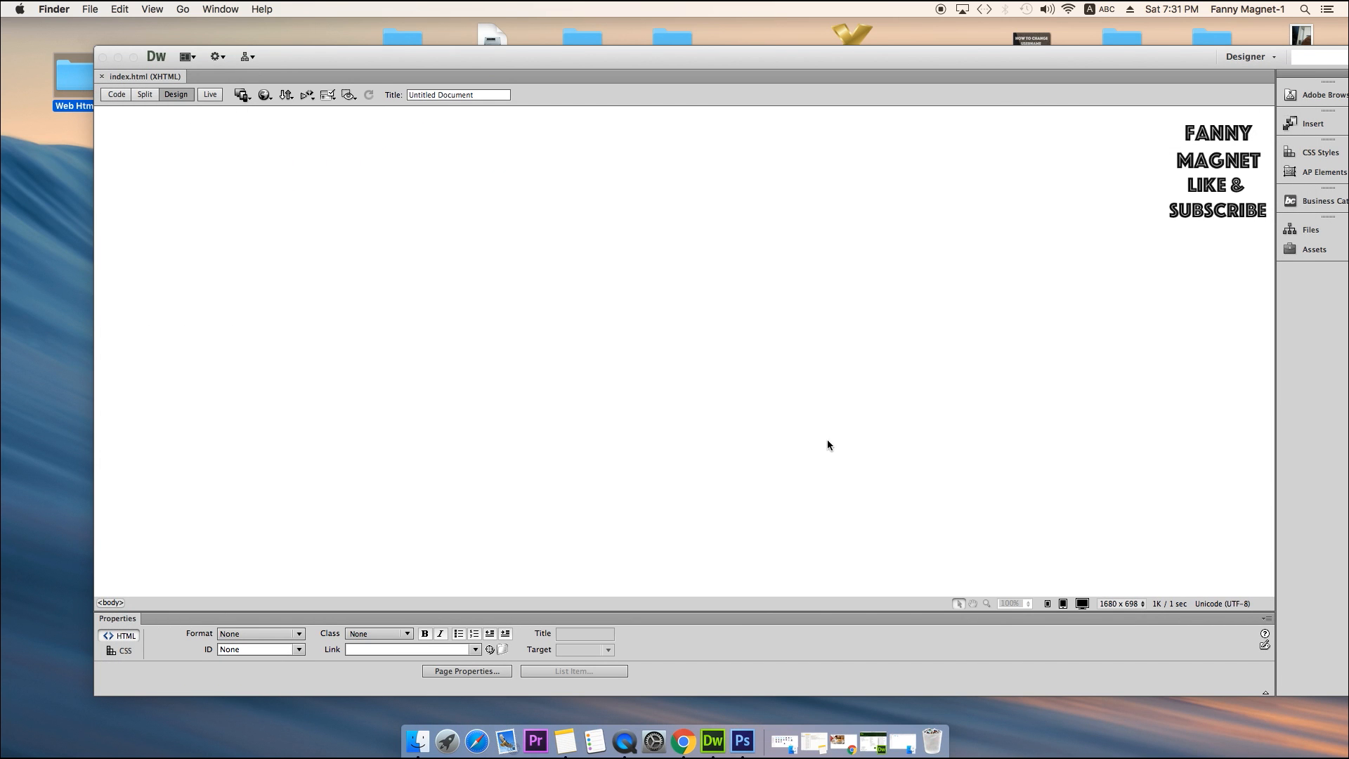
# Switch back to Dreamweaver and insert a table with 5 rows, 1 column and a width of 900 pixels.
pyautogui.click(728, 374)
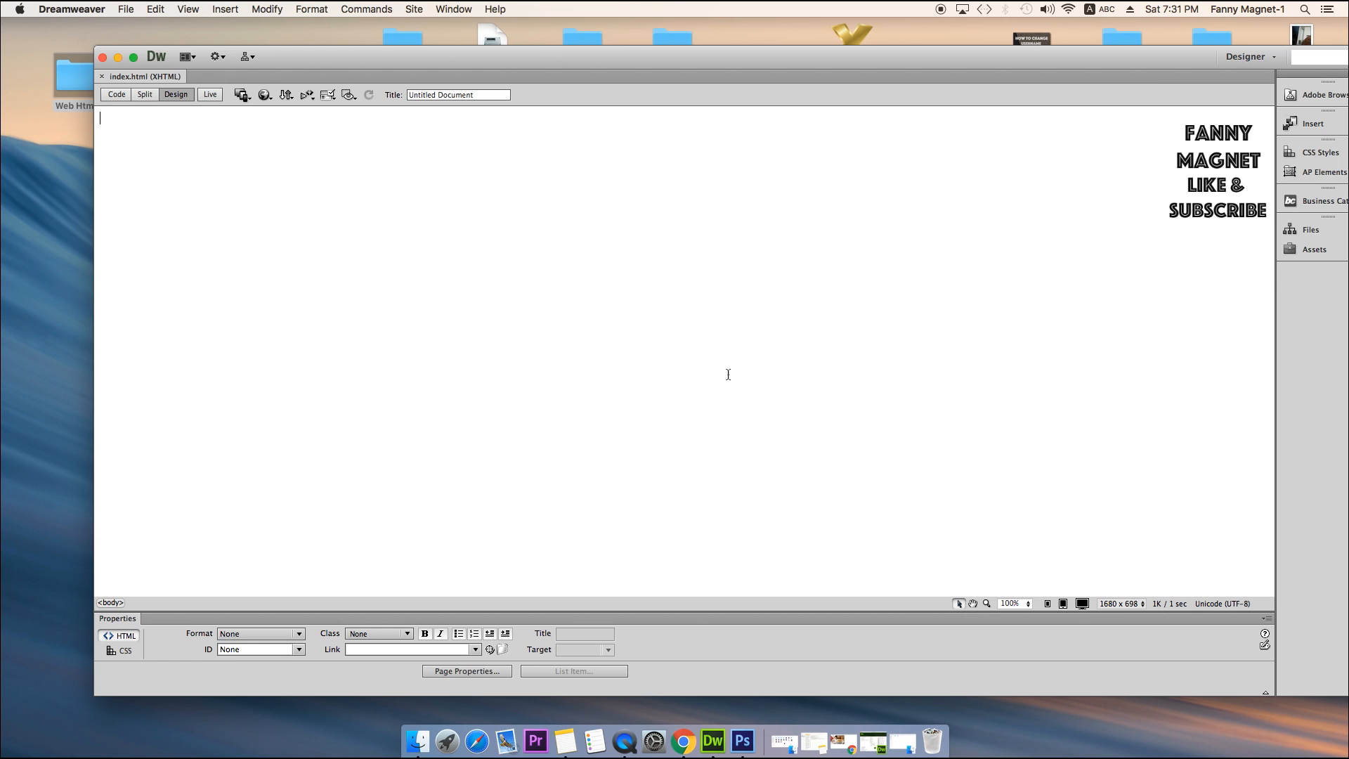
pyautogui.click(226, 9)
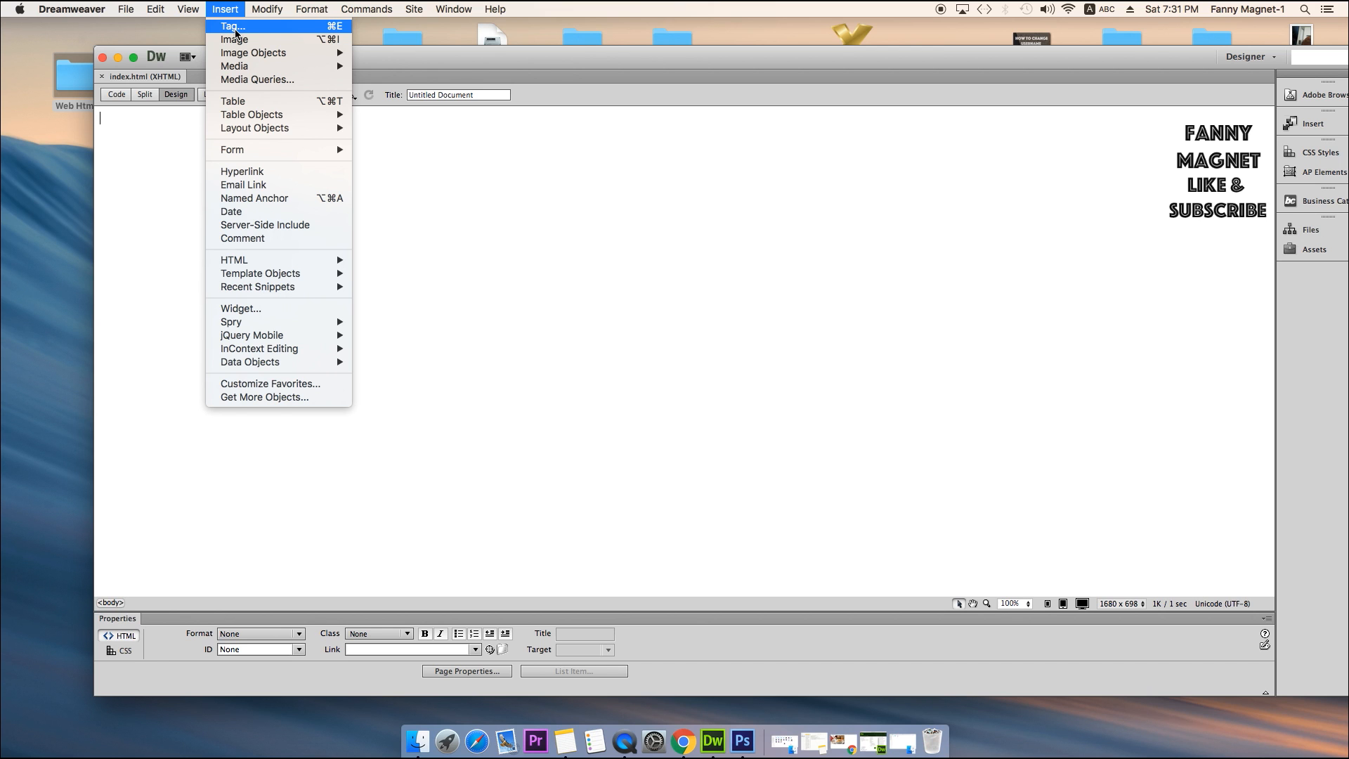
pyautogui.click(251, 103)
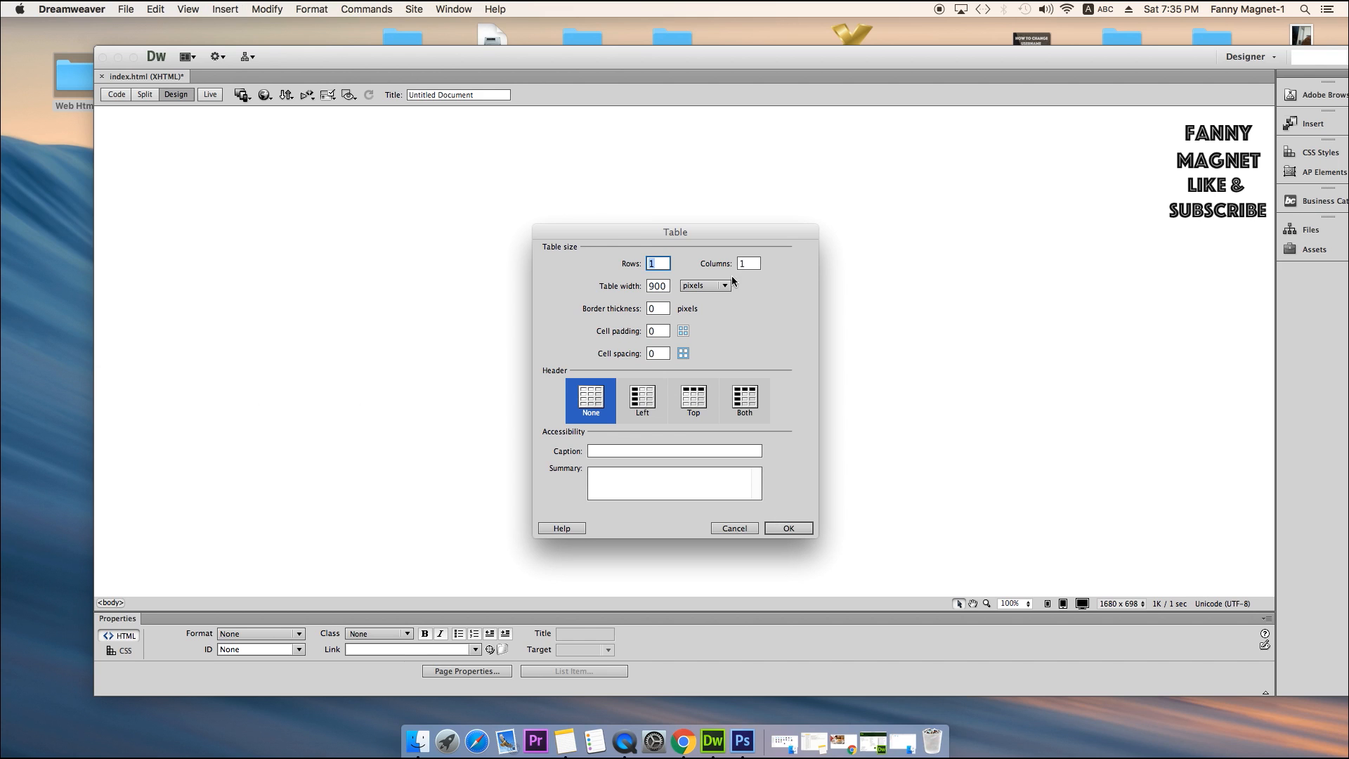
pyautogui.write('5')
pyautogui.click(788, 527)
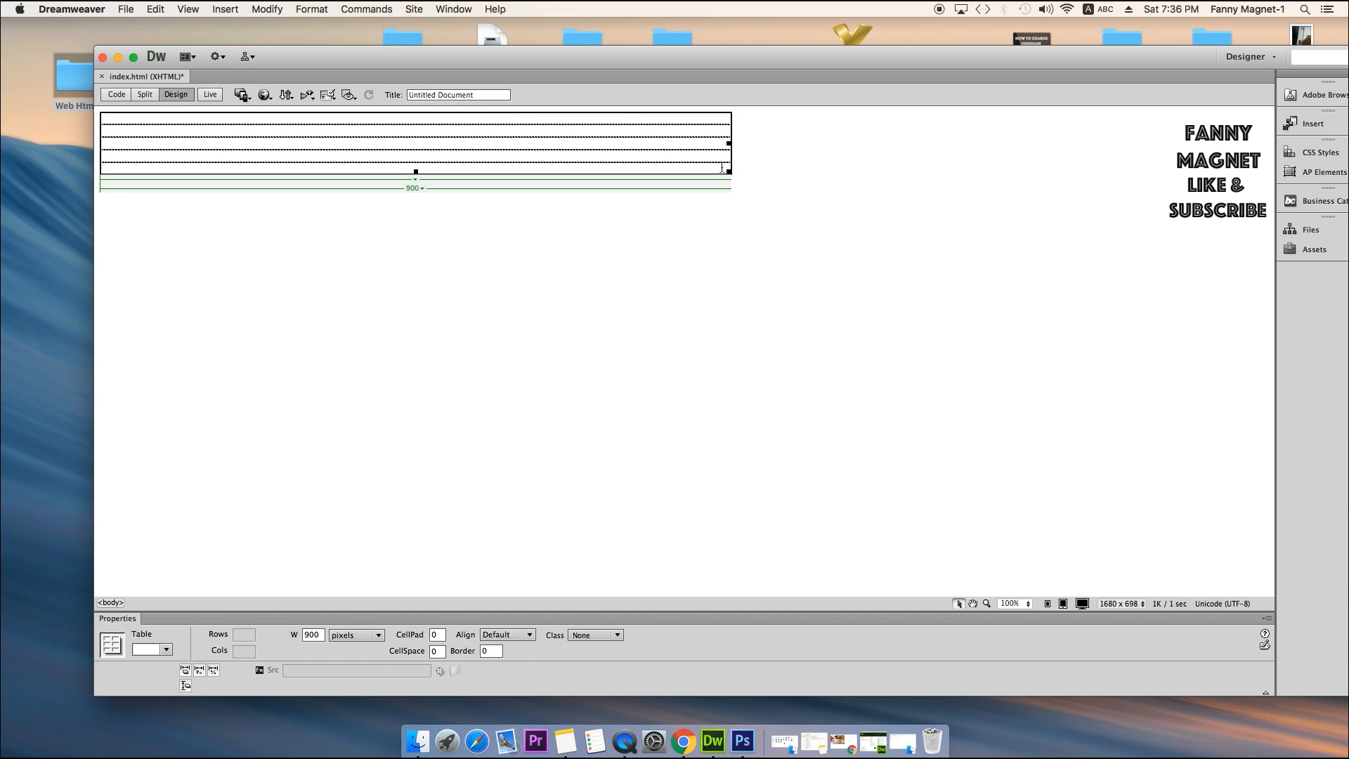
# Set the alignment of the five-row table to Center on the page.
pyautogui.click(505, 636)
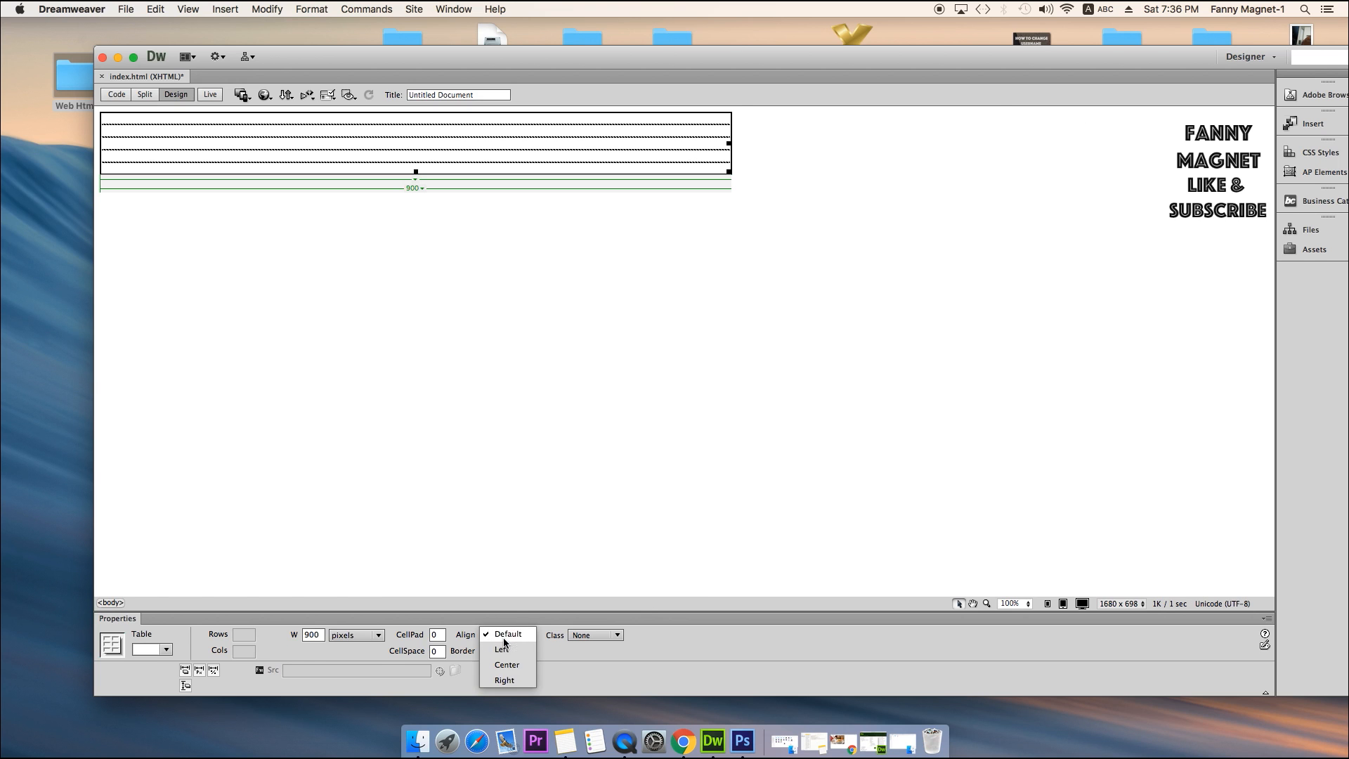
pyautogui.click(507, 664)
pyautogui.click(735, 371)
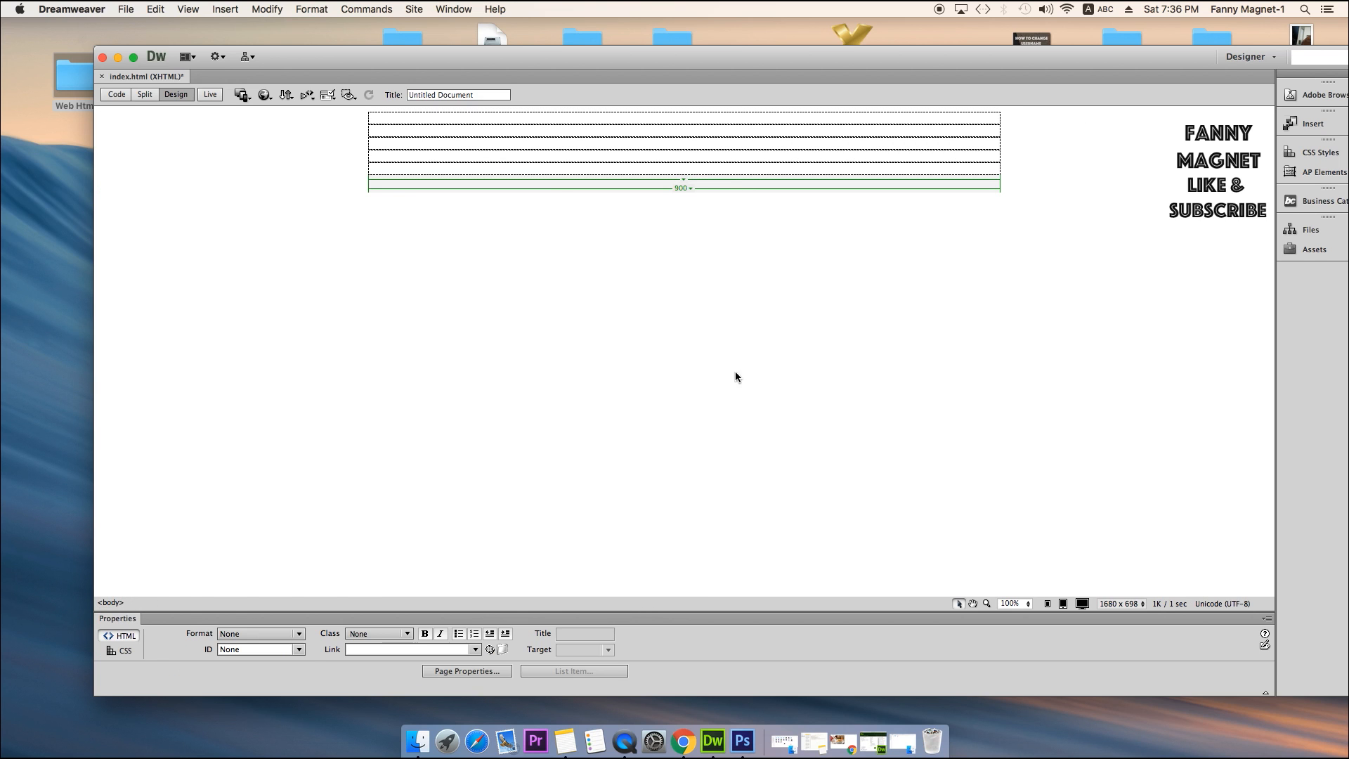
# Set the first row's cell to Left horizontal and Top vertical alignment.
pyautogui.click(558, 118)
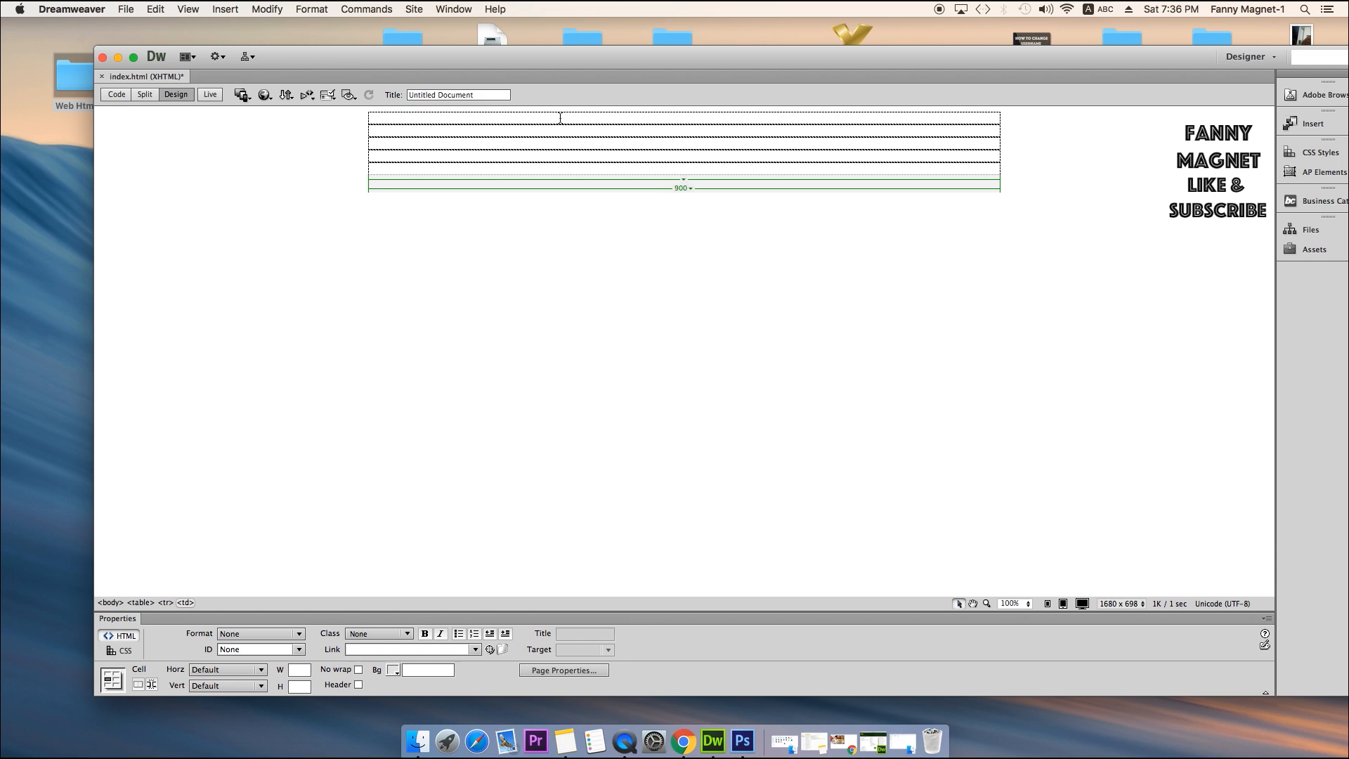
pyautogui.click(560, 119)
pyautogui.click(227, 670)
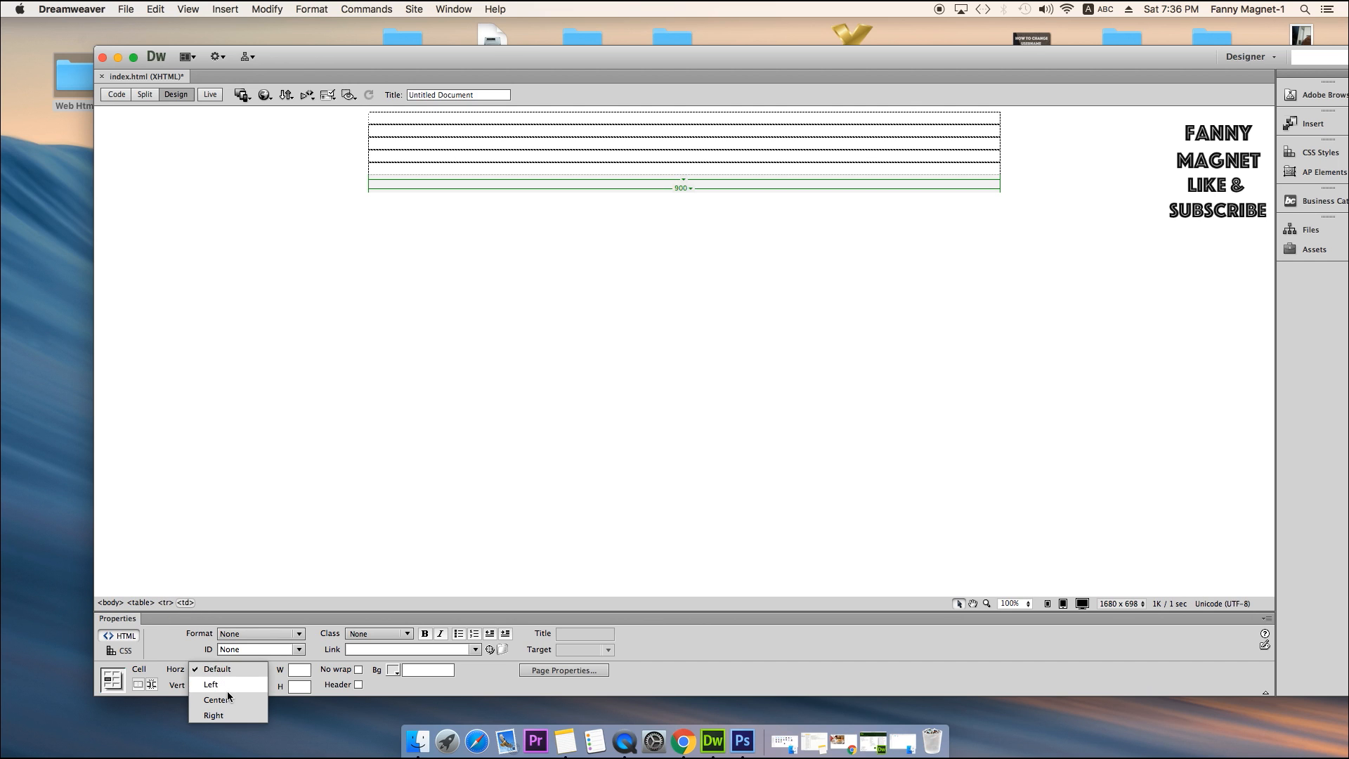
pyautogui.click(228, 696)
pyautogui.click(230, 688)
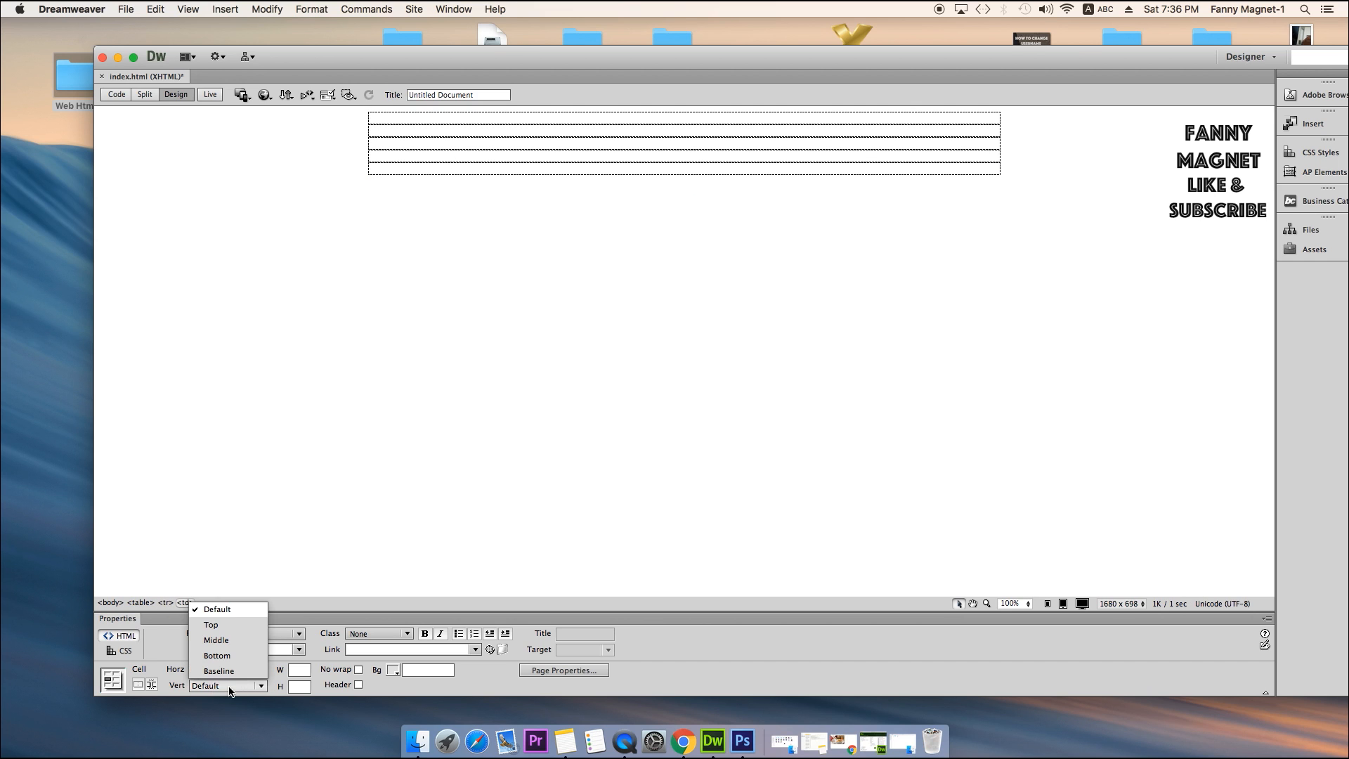
pyautogui.click(218, 625)
# Insert the image banner-res.jpg from the Images folder into the table's first row.
pyautogui.click(680, 118)
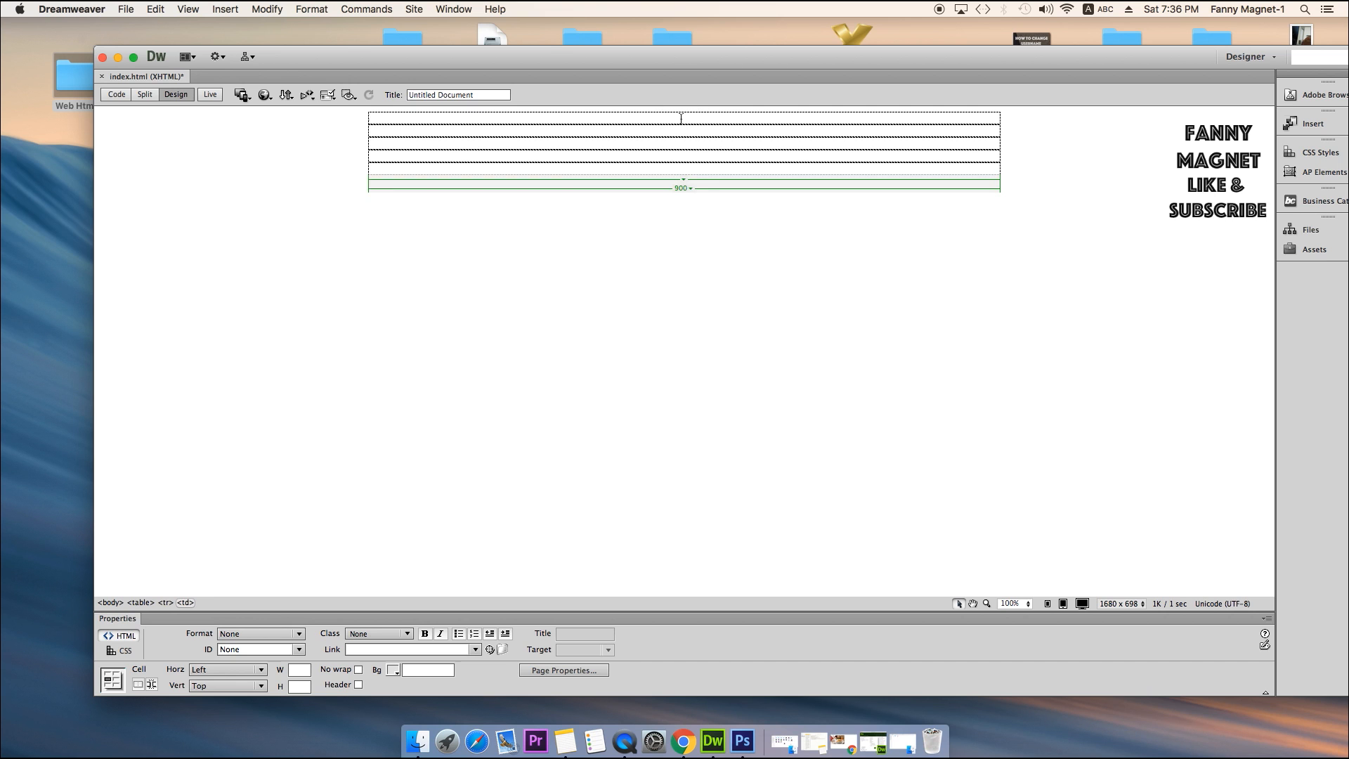
pyautogui.click(223, 9)
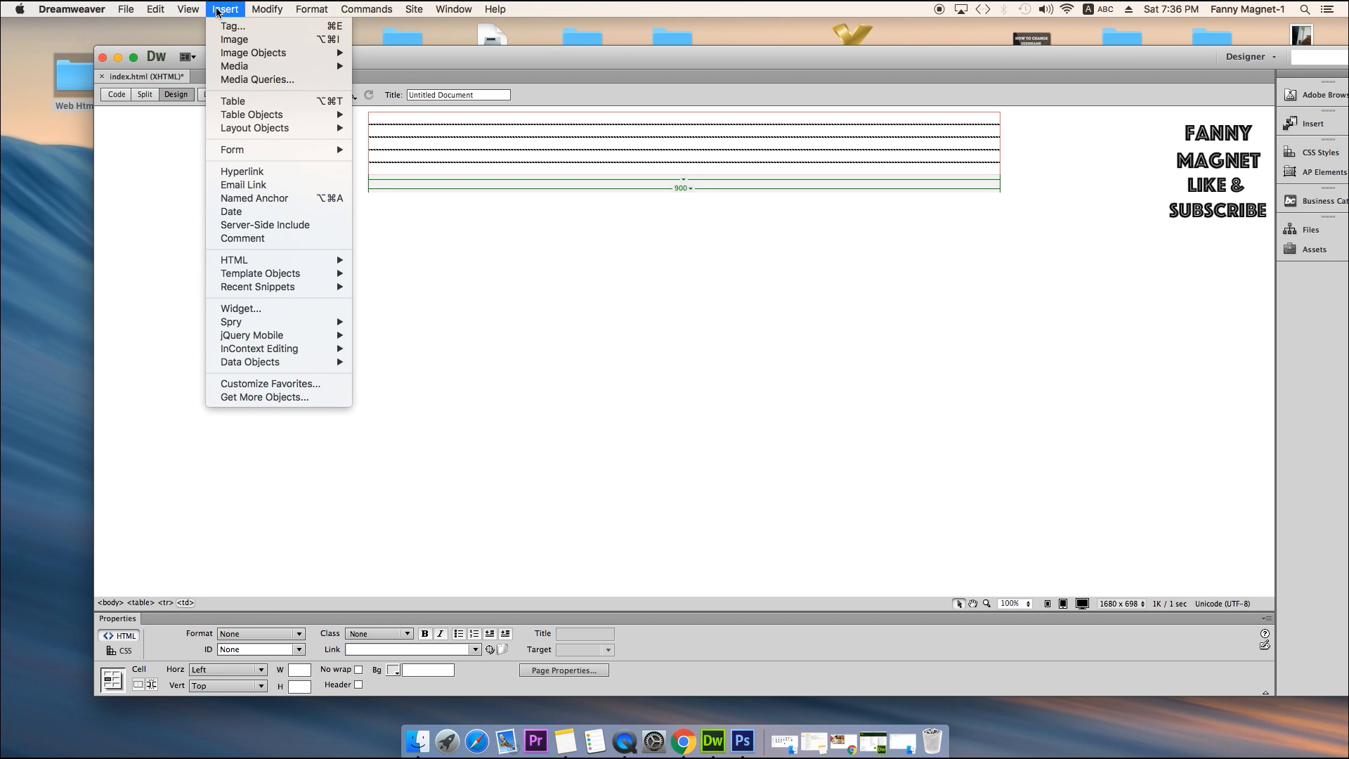
pyautogui.click(238, 40)
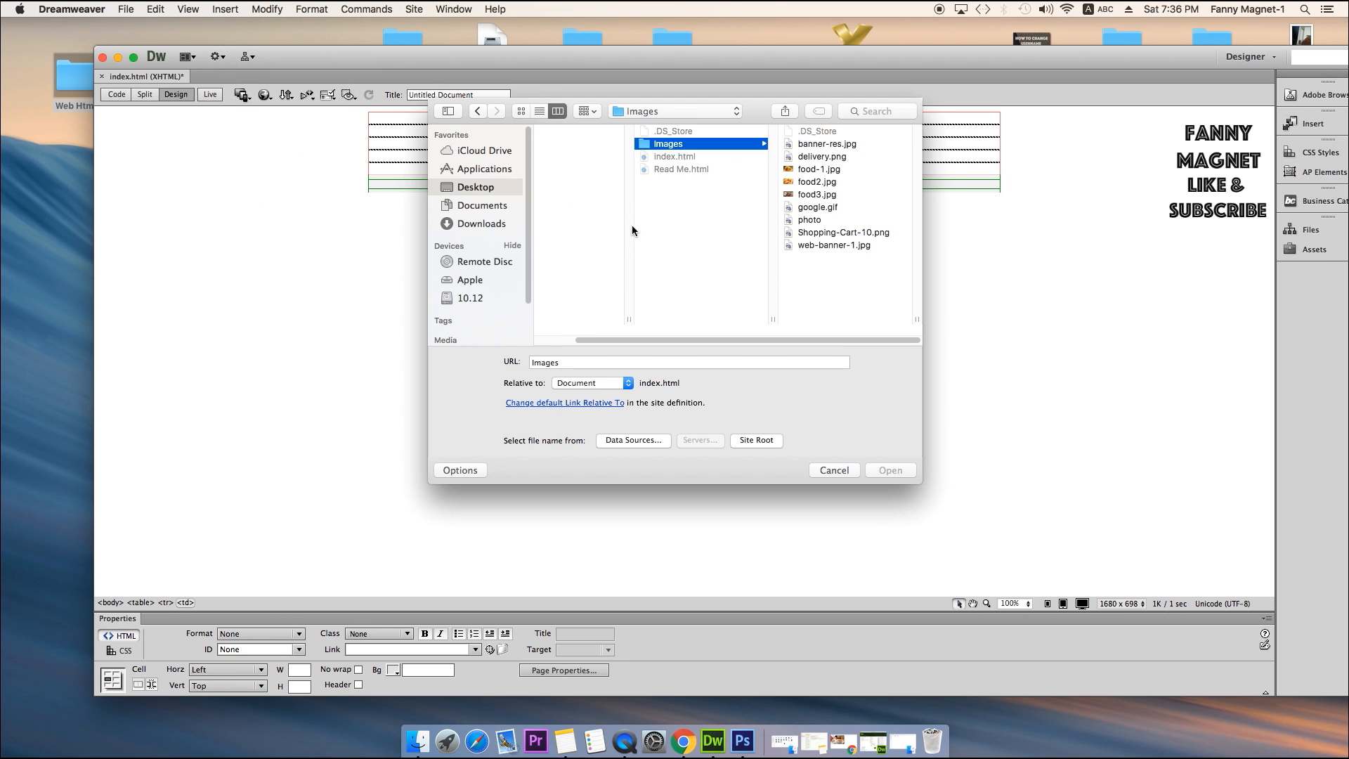
pyautogui.click(829, 144)
pyautogui.press('Return')
pyautogui.click(803, 335)
pyautogui.click(529, 400)
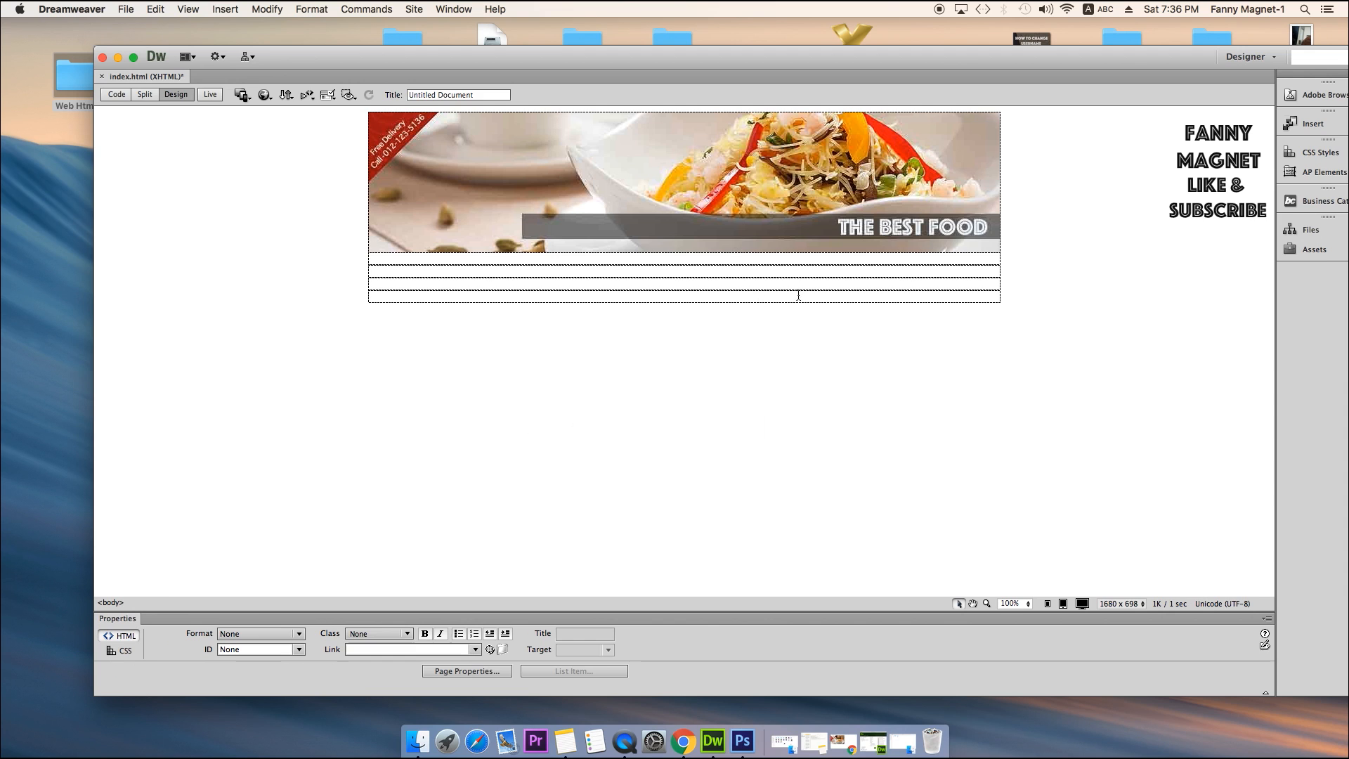
# Insert a nested table with 1 row, 8 columns and a width of 100 percent in the third row of the layout table.
pyautogui.click(487, 273)
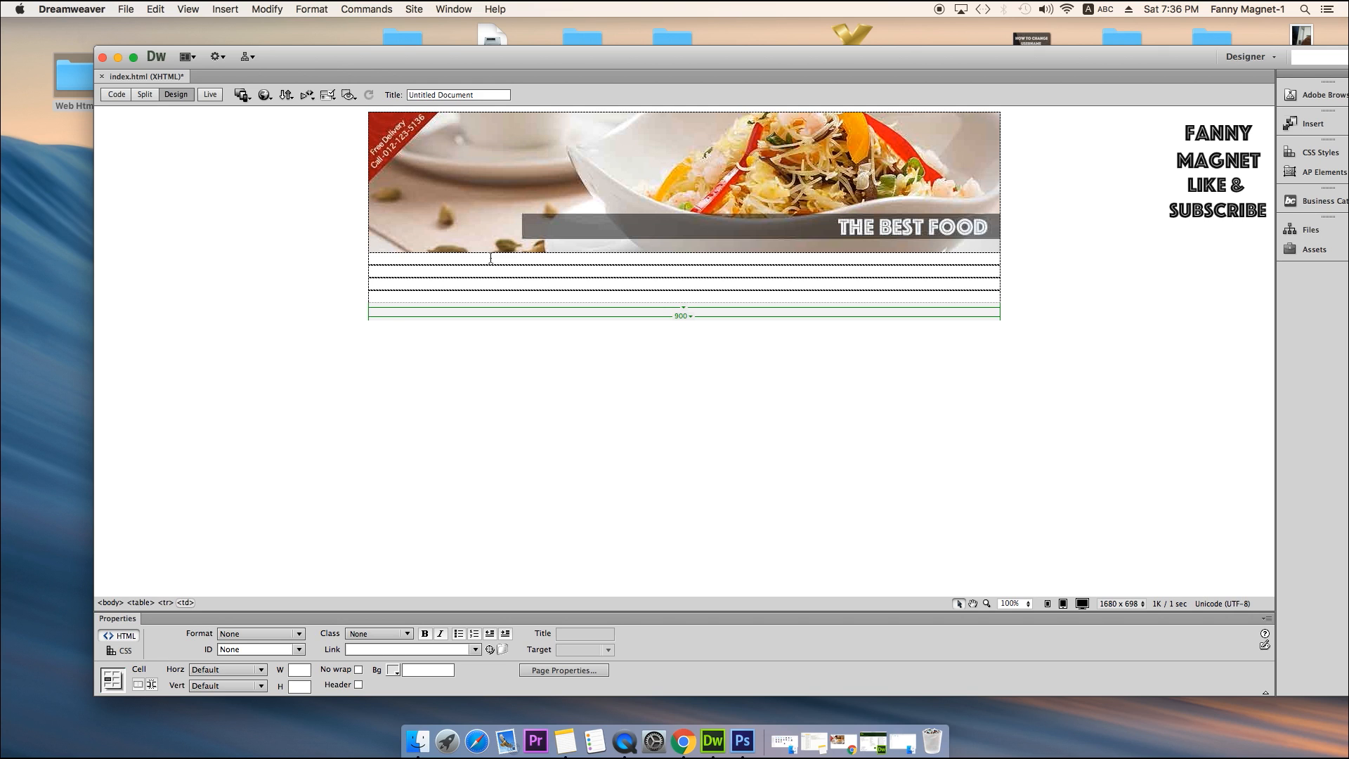
pyautogui.click(476, 274)
pyautogui.click(476, 274)
pyautogui.click(226, 9)
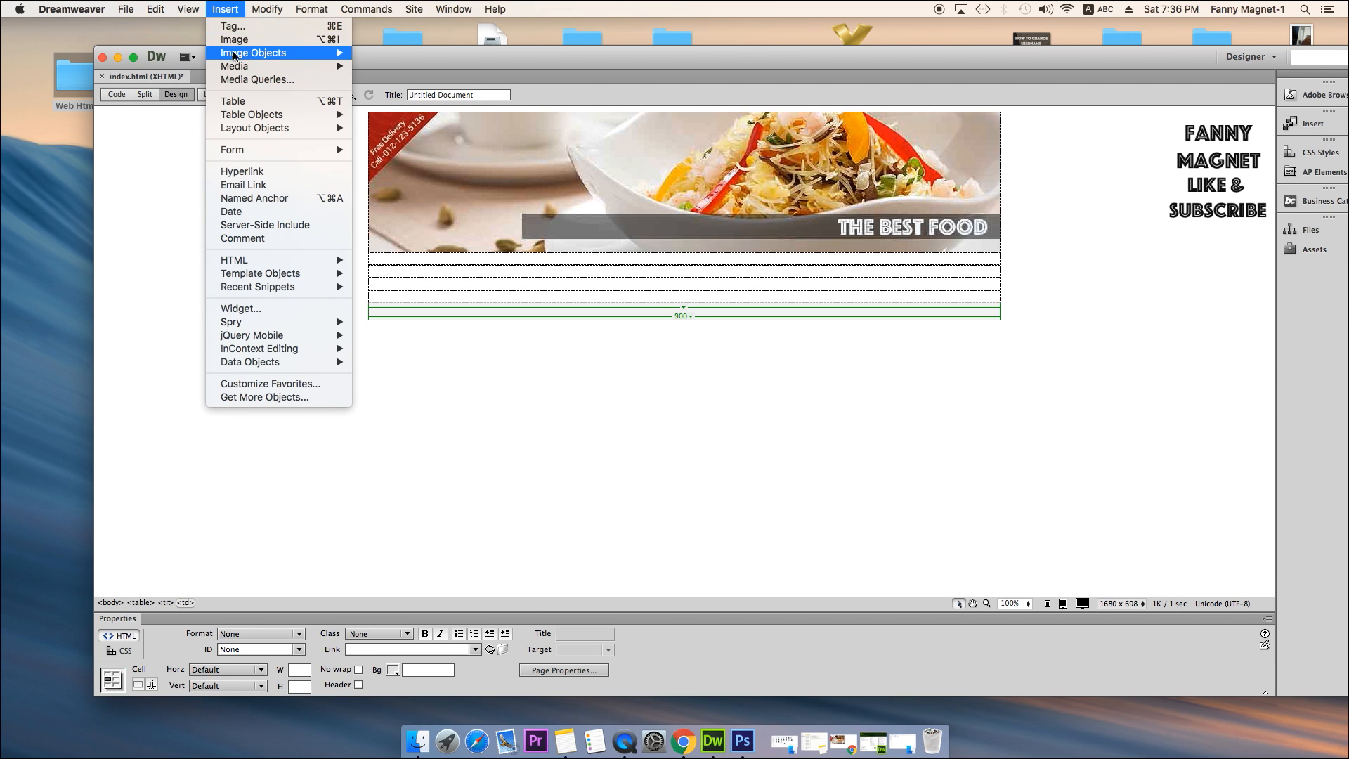
pyautogui.click(246, 103)
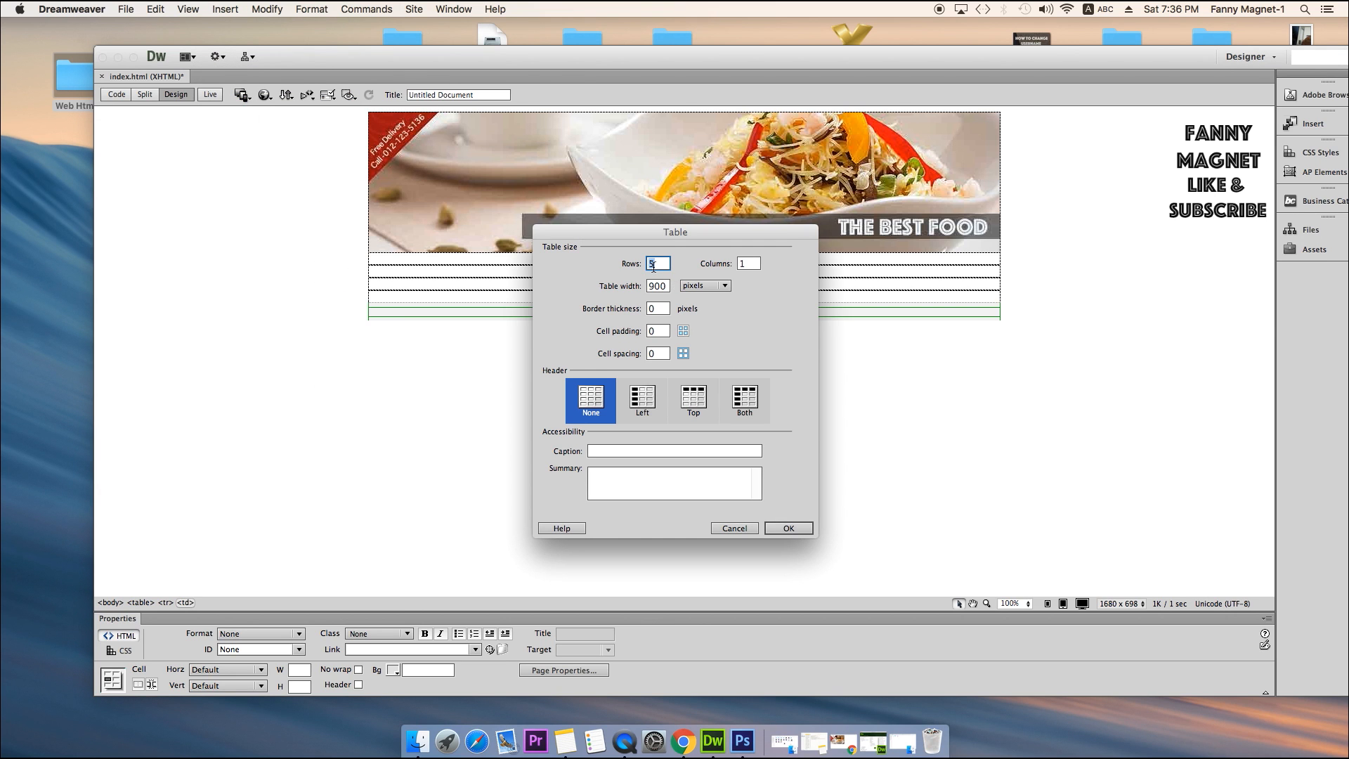
pyautogui.write('1')
pyautogui.doubleClick(652, 286)
pyautogui.write('10')
pyautogui.click(707, 285)
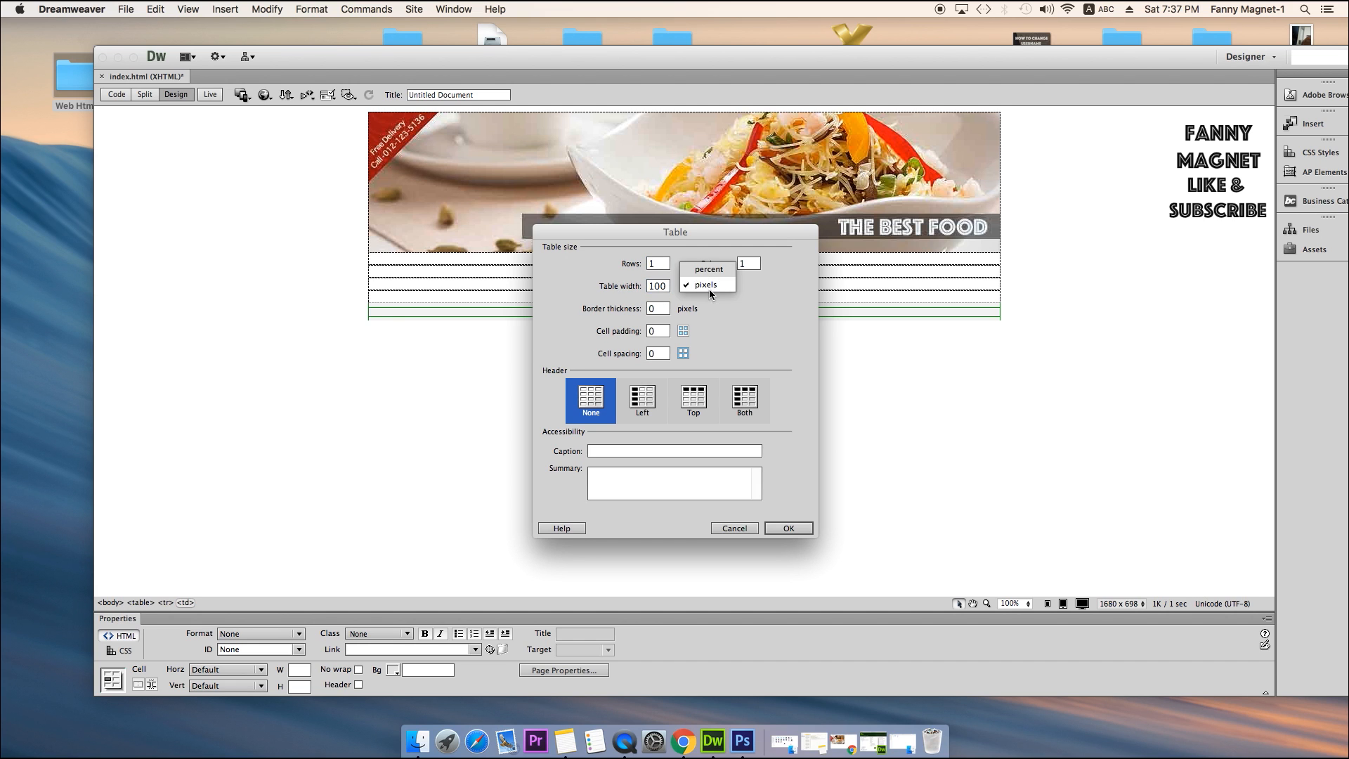
pyautogui.click(711, 270)
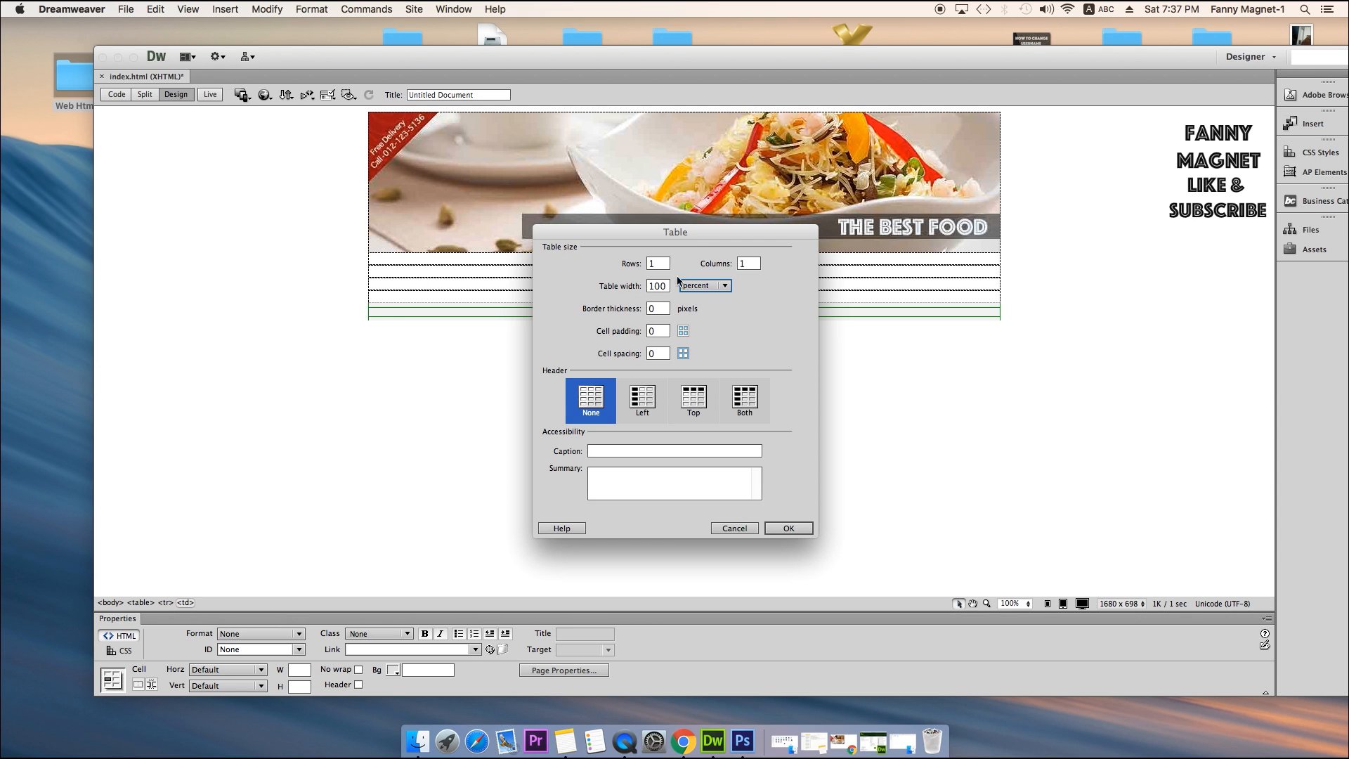
pyautogui.doubleClick(747, 264)
pyautogui.click(788, 528)
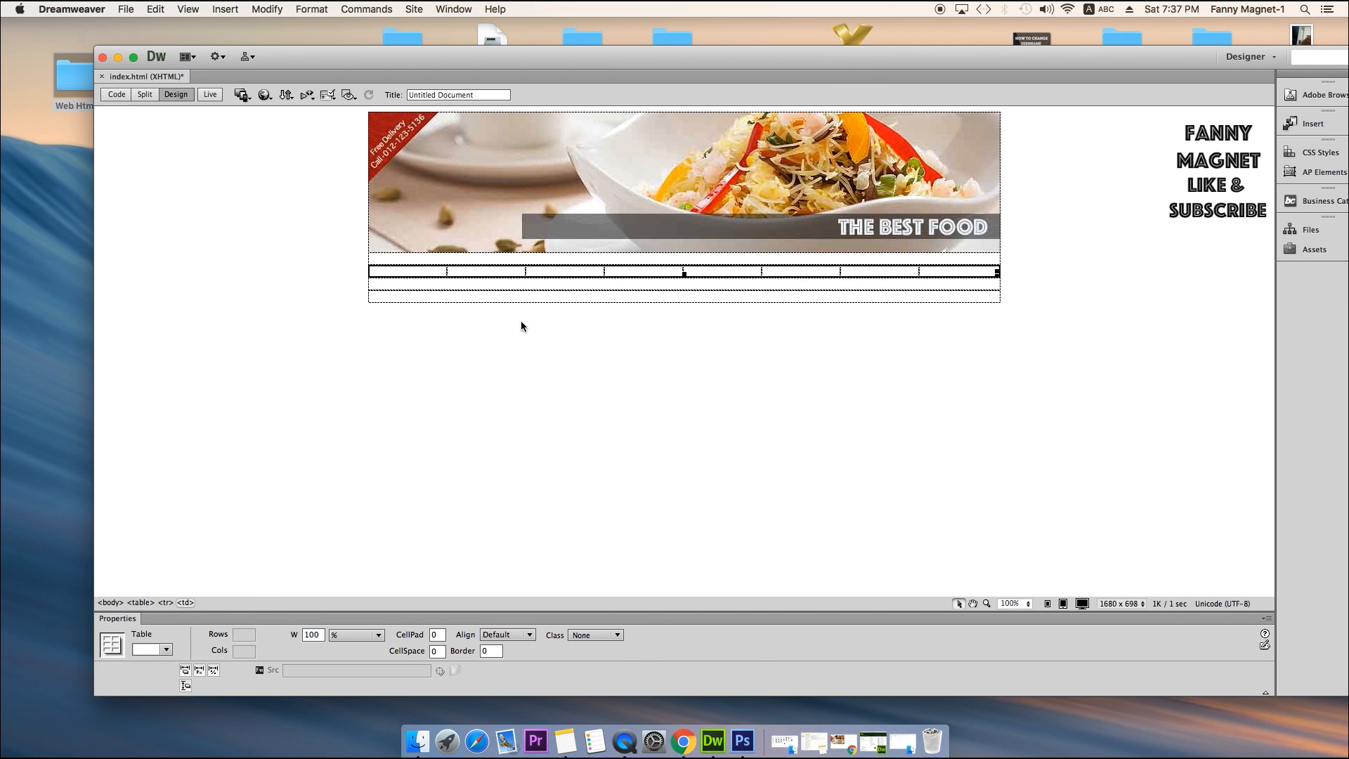
# Set all cells of the eight-column nested table to Center horizontal and Middle vertical alignment.
pyautogui.click(466, 271)
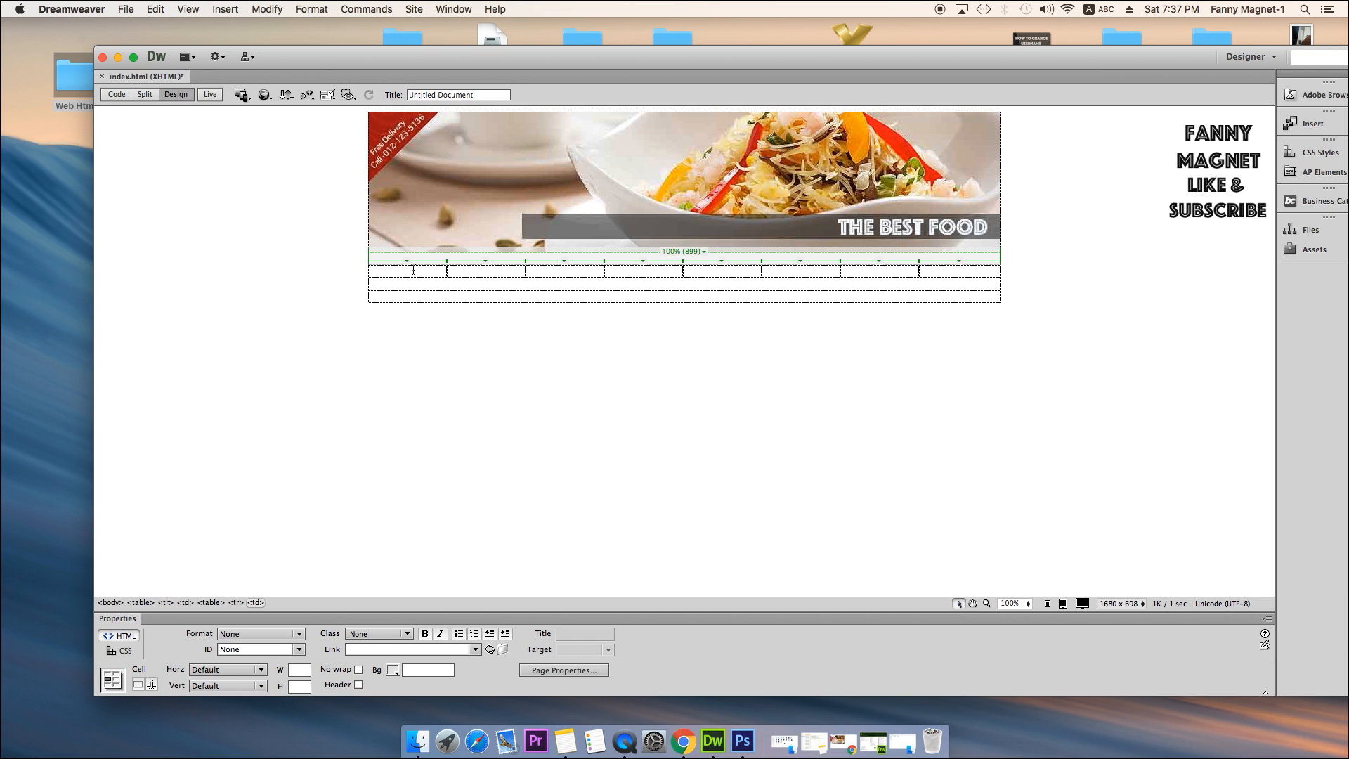
pyautogui.moveTo(414, 270); pyautogui.dragTo(942, 275)
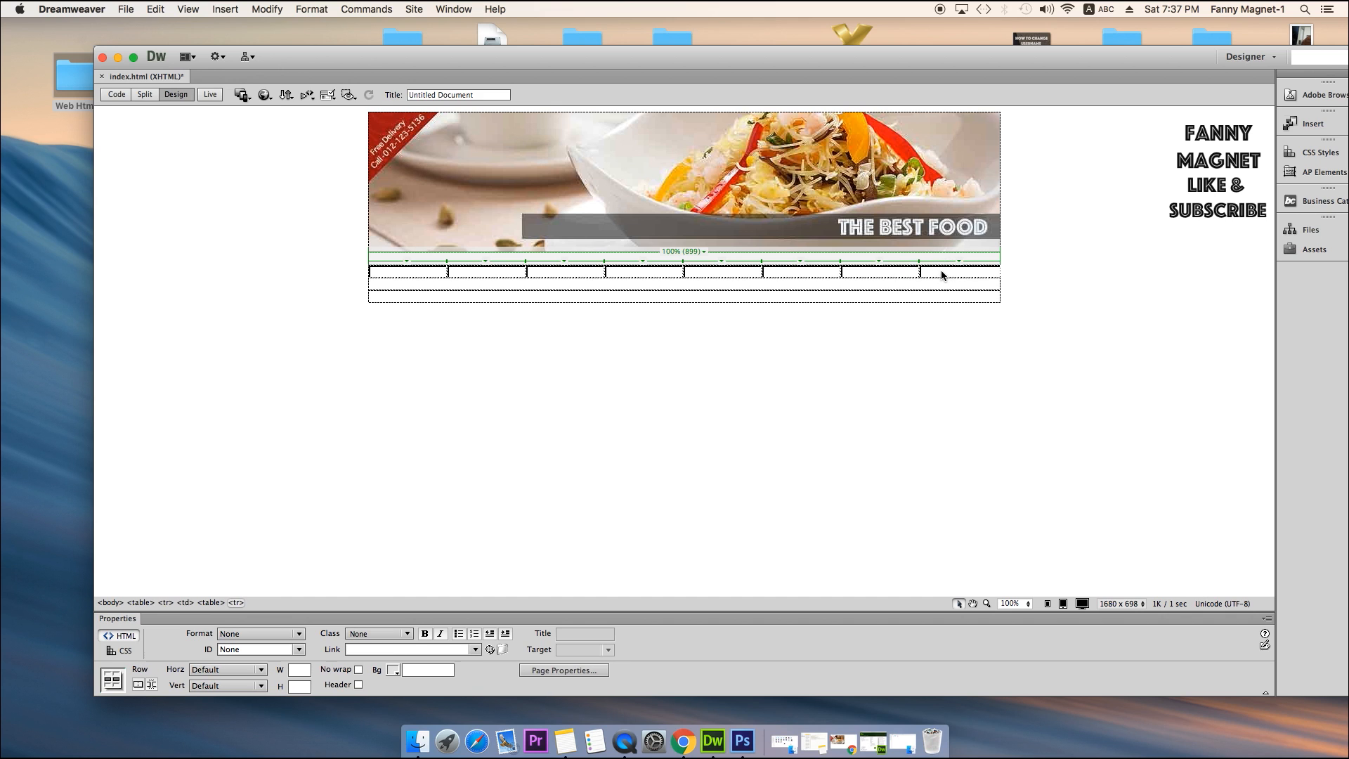
pyautogui.click(214, 673)
pyautogui.click(214, 673)
pyautogui.click(226, 690)
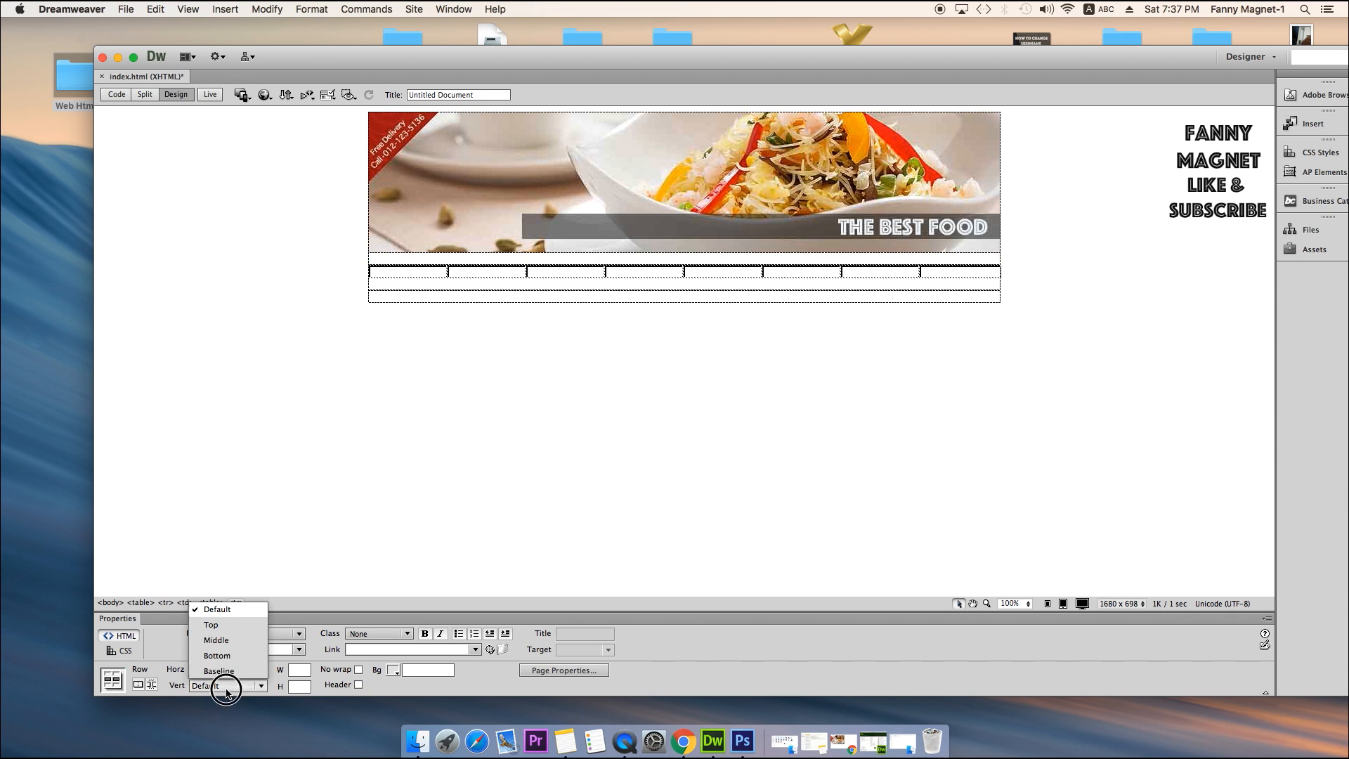
pyautogui.click(234, 639)
# Enter the navigation labels Home, About Us, Services and Contact in the first, third, fifth and seventh cells of the nested table.
pyautogui.click(434, 270)
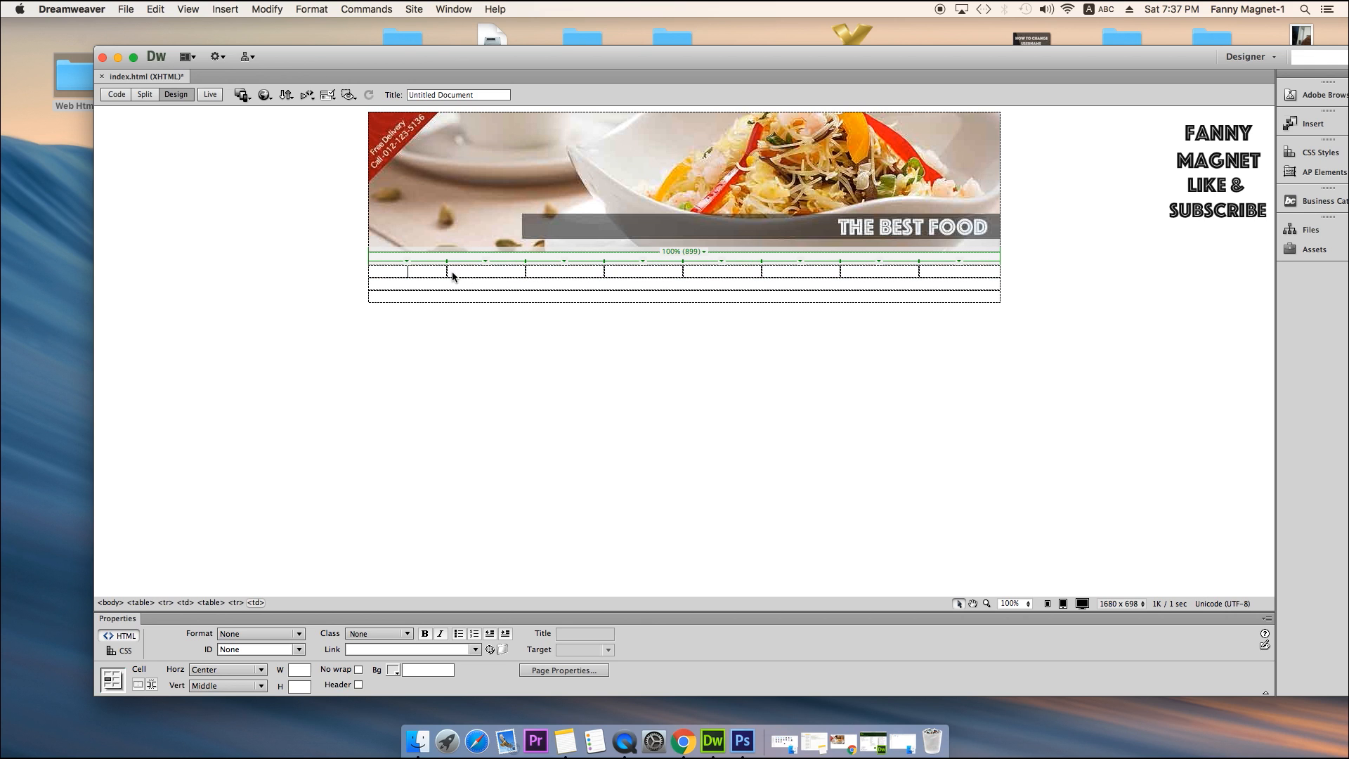
pyautogui.write('Home')
pyautogui.click(551, 271)
pyautogui.write('About')
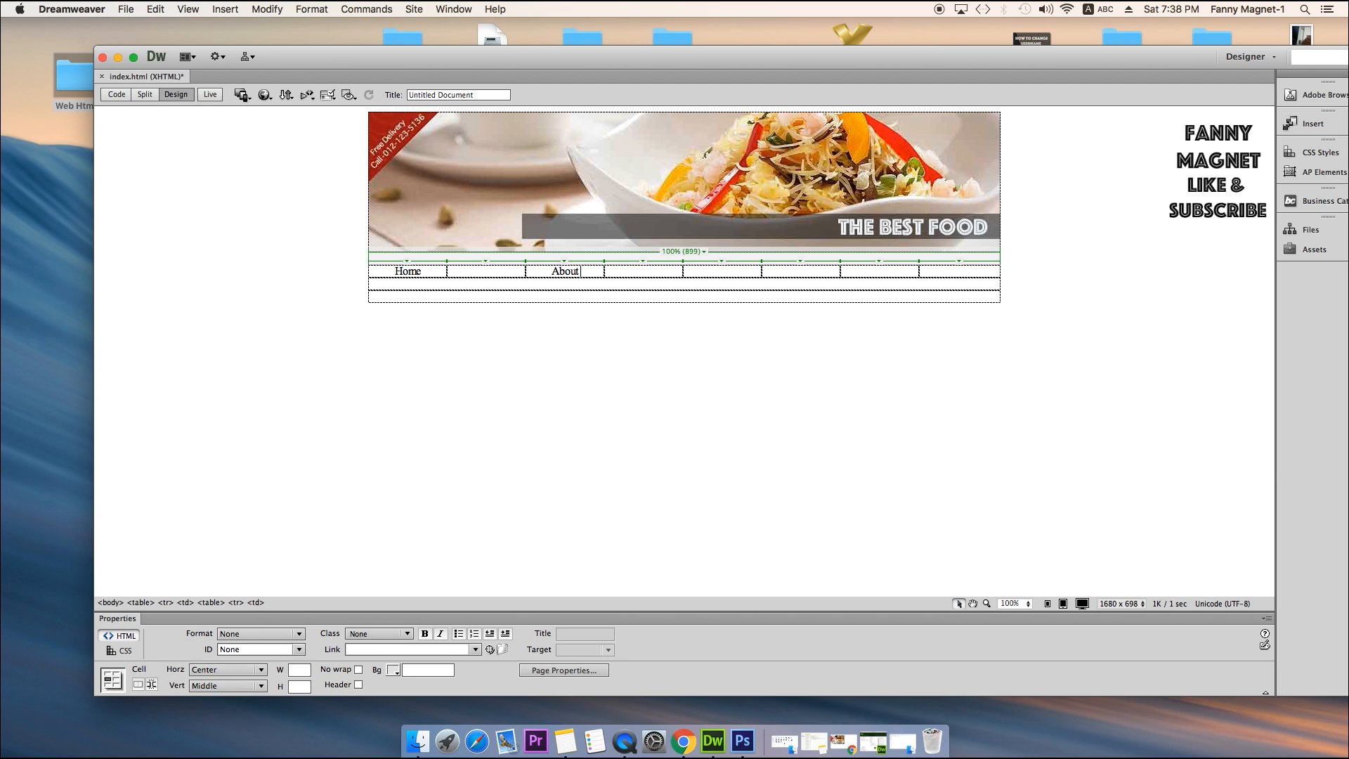
pyautogui.write(' Us')
pyautogui.click(703, 269)
pyautogui.write('Services')
pyautogui.click(871, 268)
pyautogui.write('Contact')
pyautogui.click(811, 350)
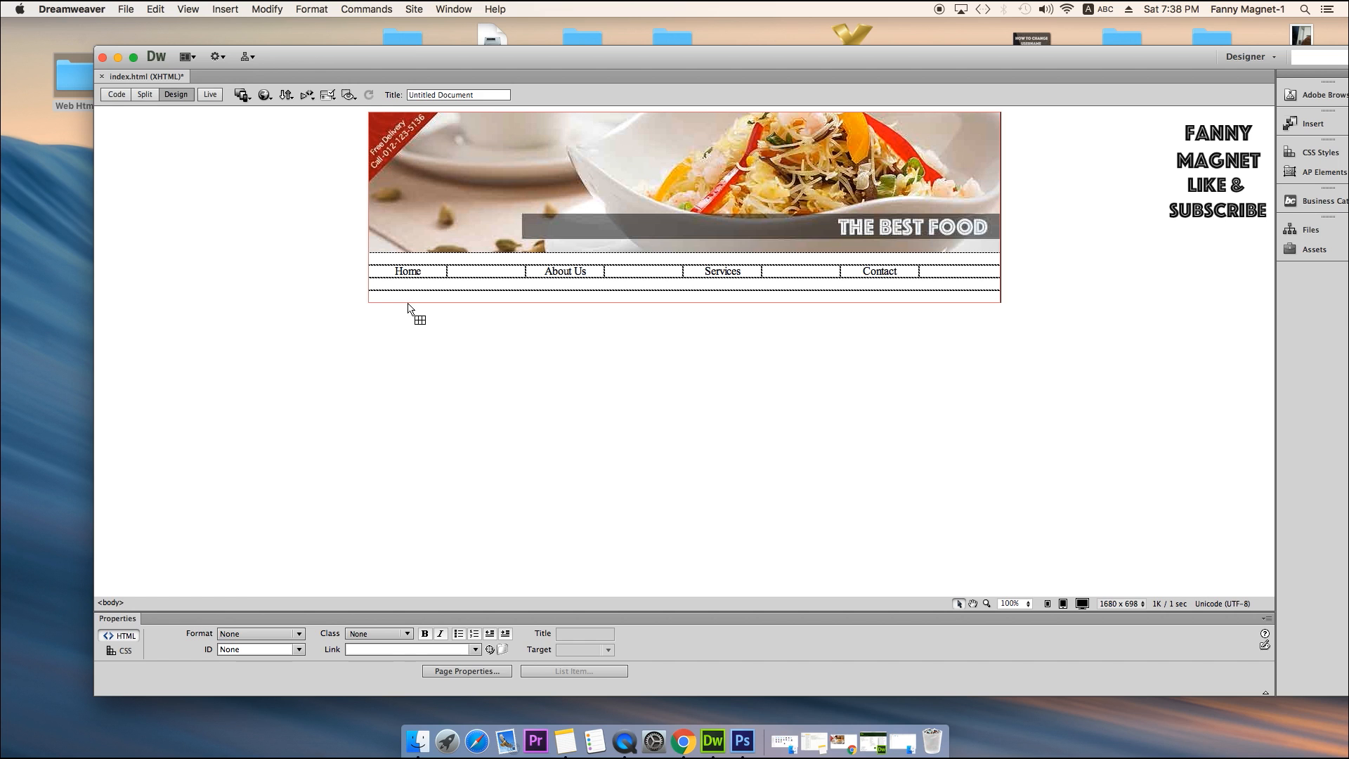
# Set the number of rows in the outer 900-pixel table to 7.
pyautogui.click(474, 296)
pyautogui.click(767, 402)
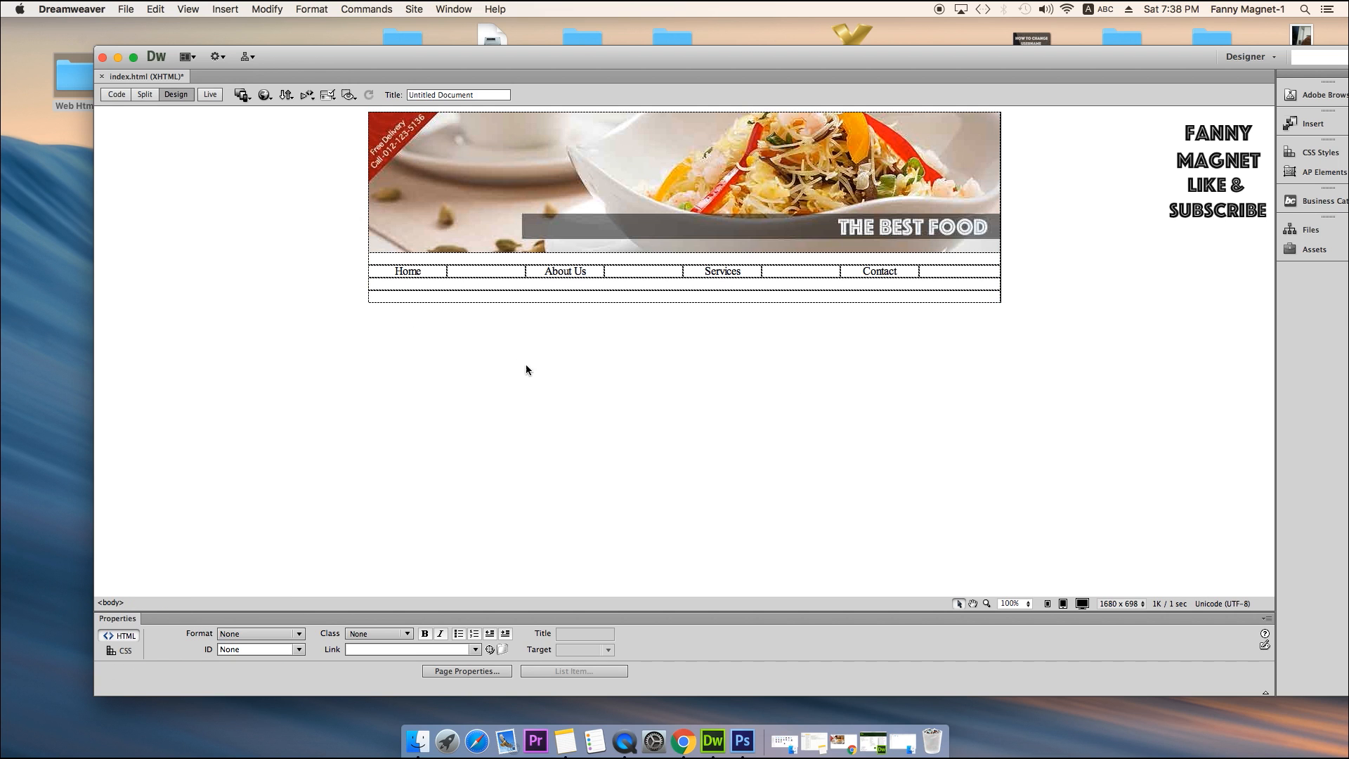
pyautogui.click(509, 302)
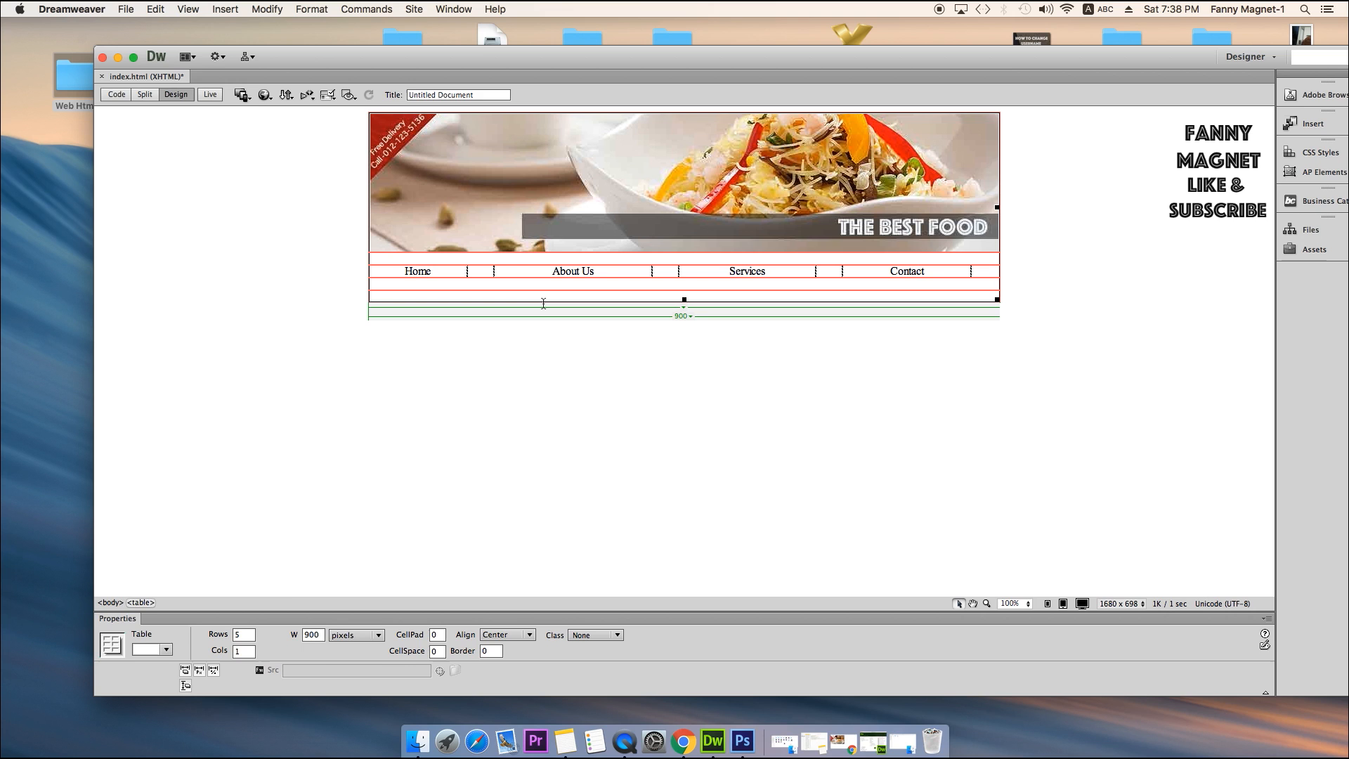
pyautogui.click(236, 636)
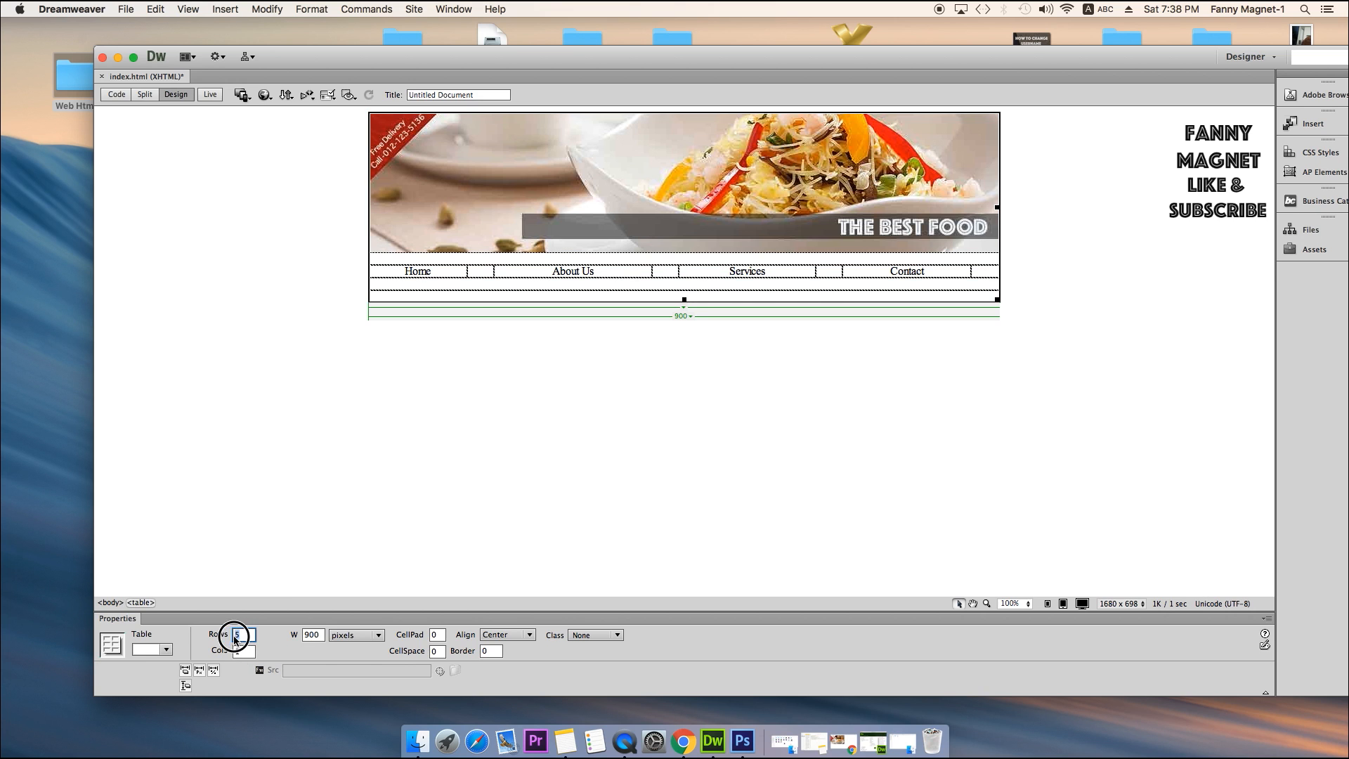
pyautogui.write('7')
pyautogui.press('Return')
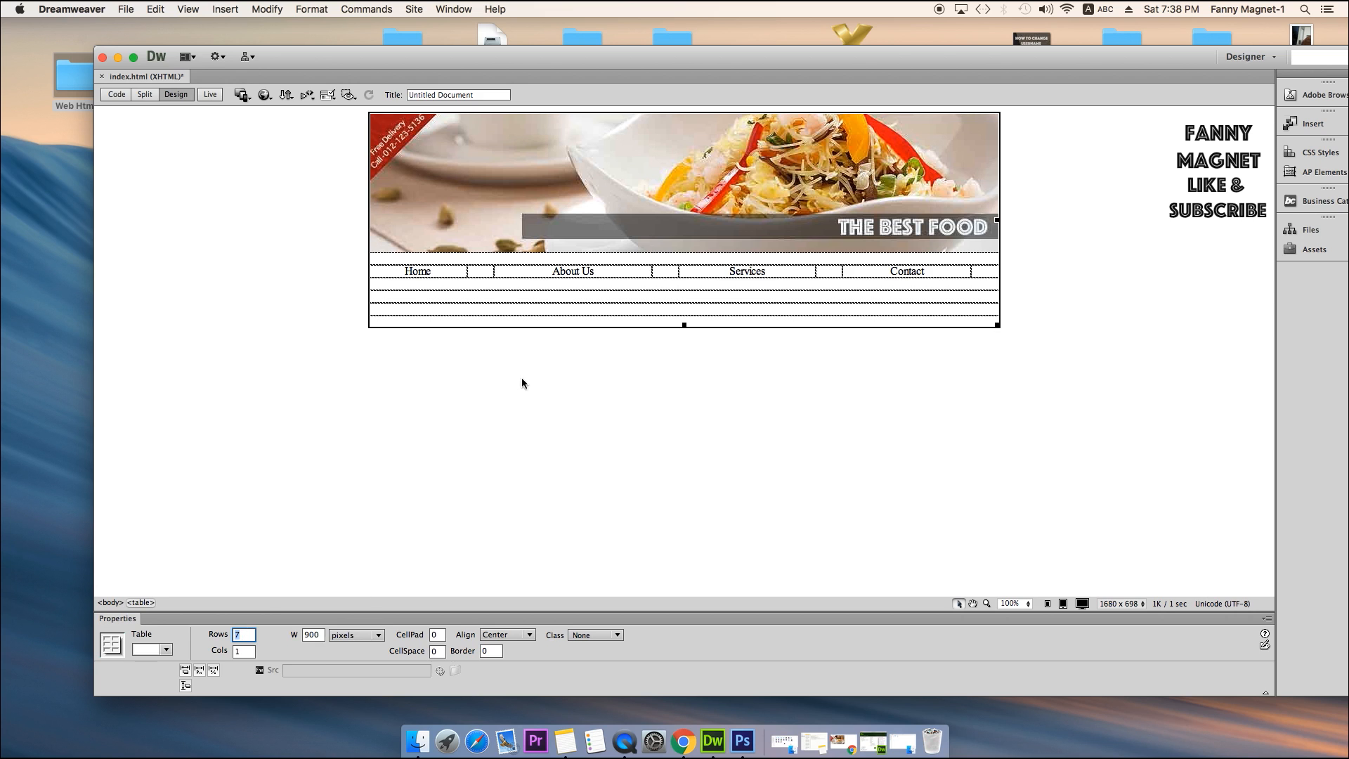
# Enter the title "Home Page" in the row below the navigation and format it as Heading 1.
pyautogui.click(618, 290)
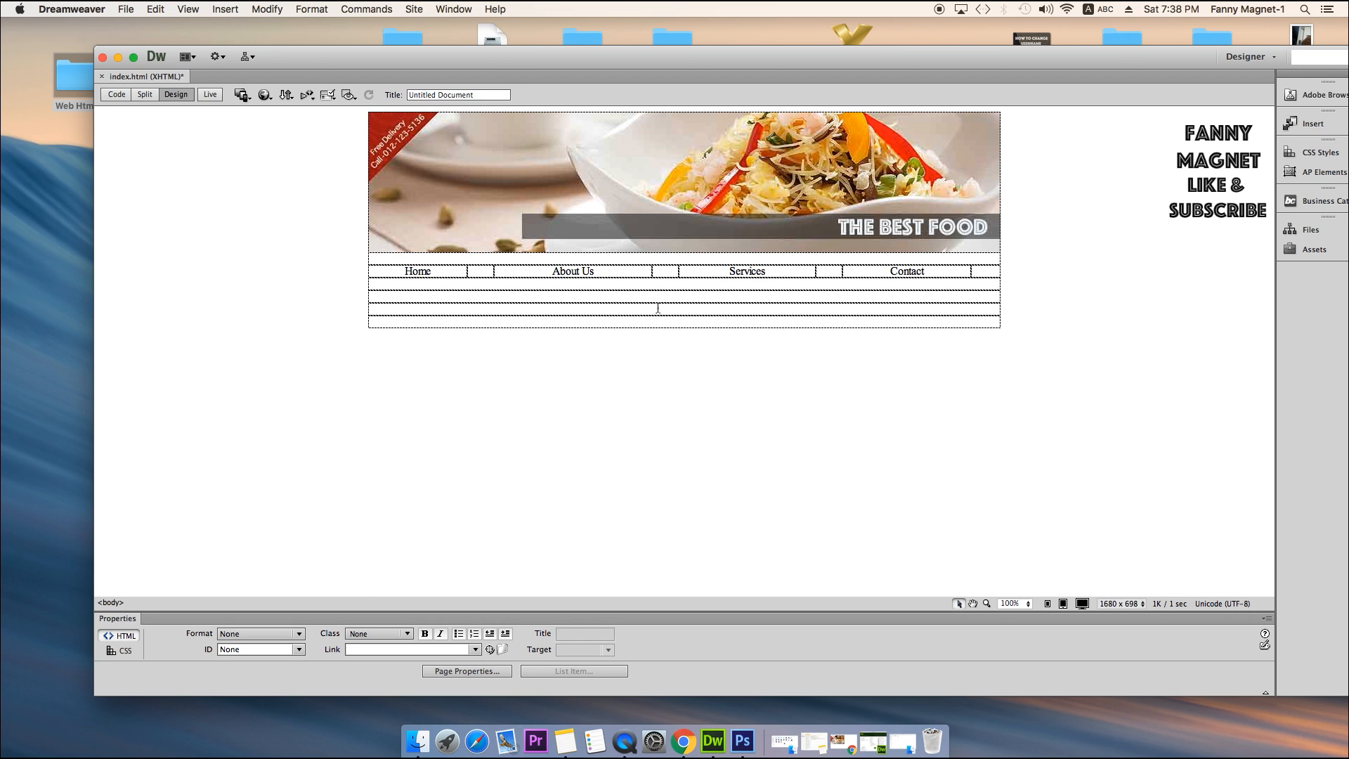
pyautogui.click(633, 302)
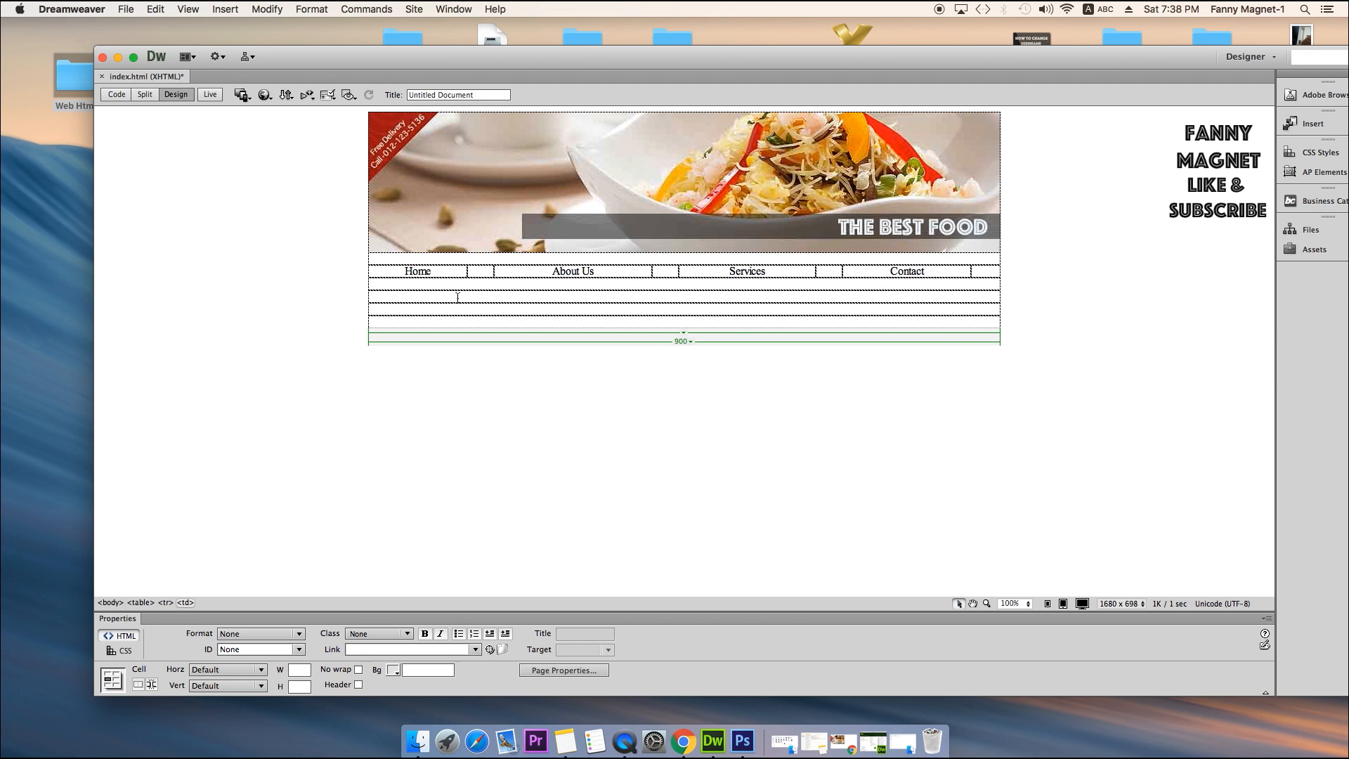
pyautogui.click(476, 281)
pyautogui.write('Home Page')
pyautogui.moveTo(425, 284); pyautogui.dragTo(358, 286)
pyautogui.click(277, 639)
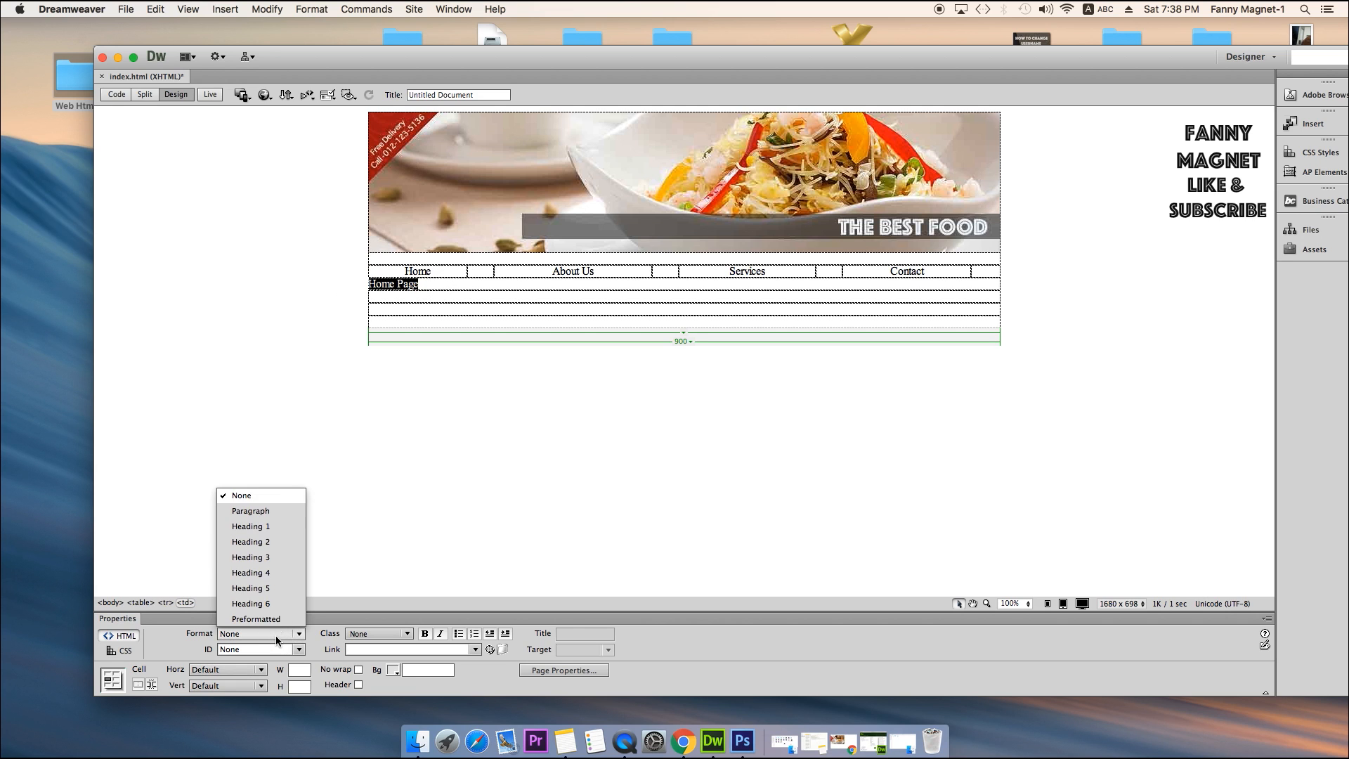
pyautogui.click(272, 525)
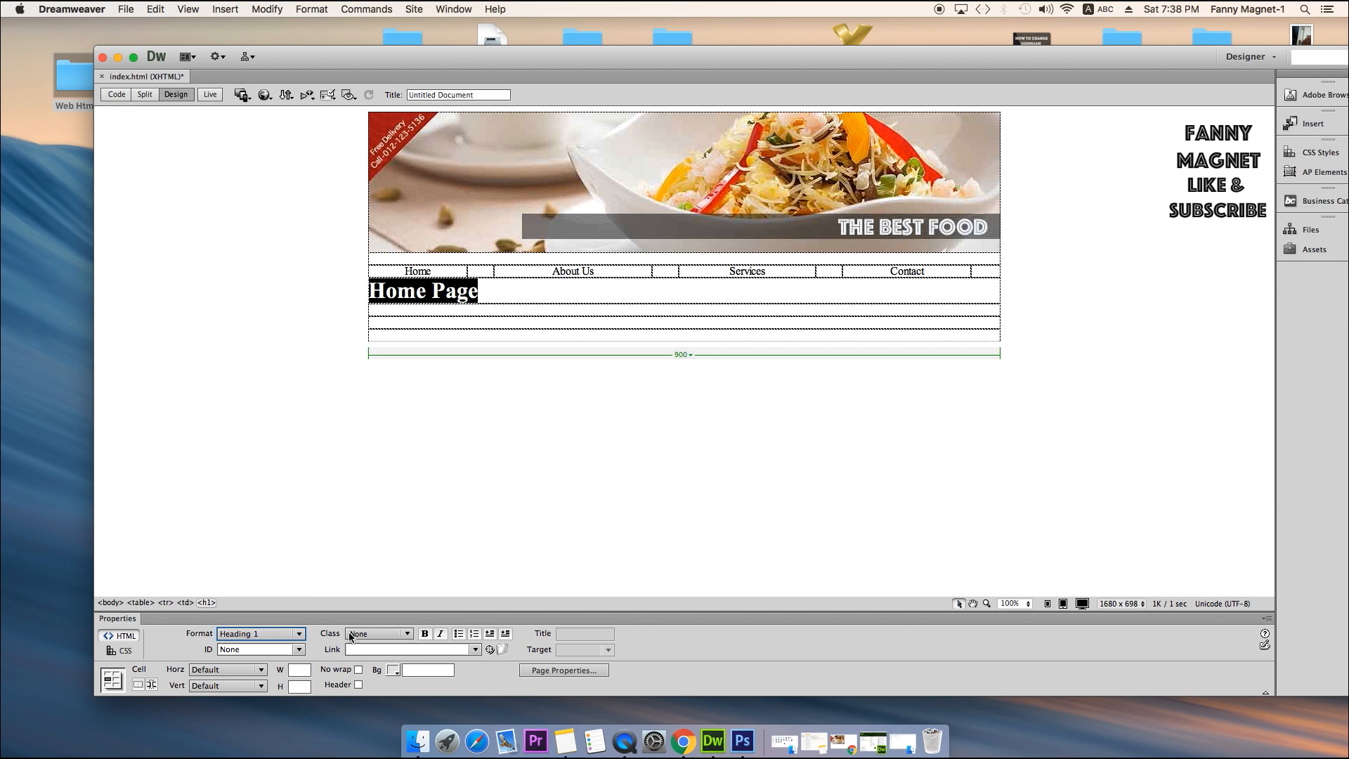
# Start a new paragraph under the Home Page heading.
pyautogui.click(506, 293)
pyautogui.press('Return')
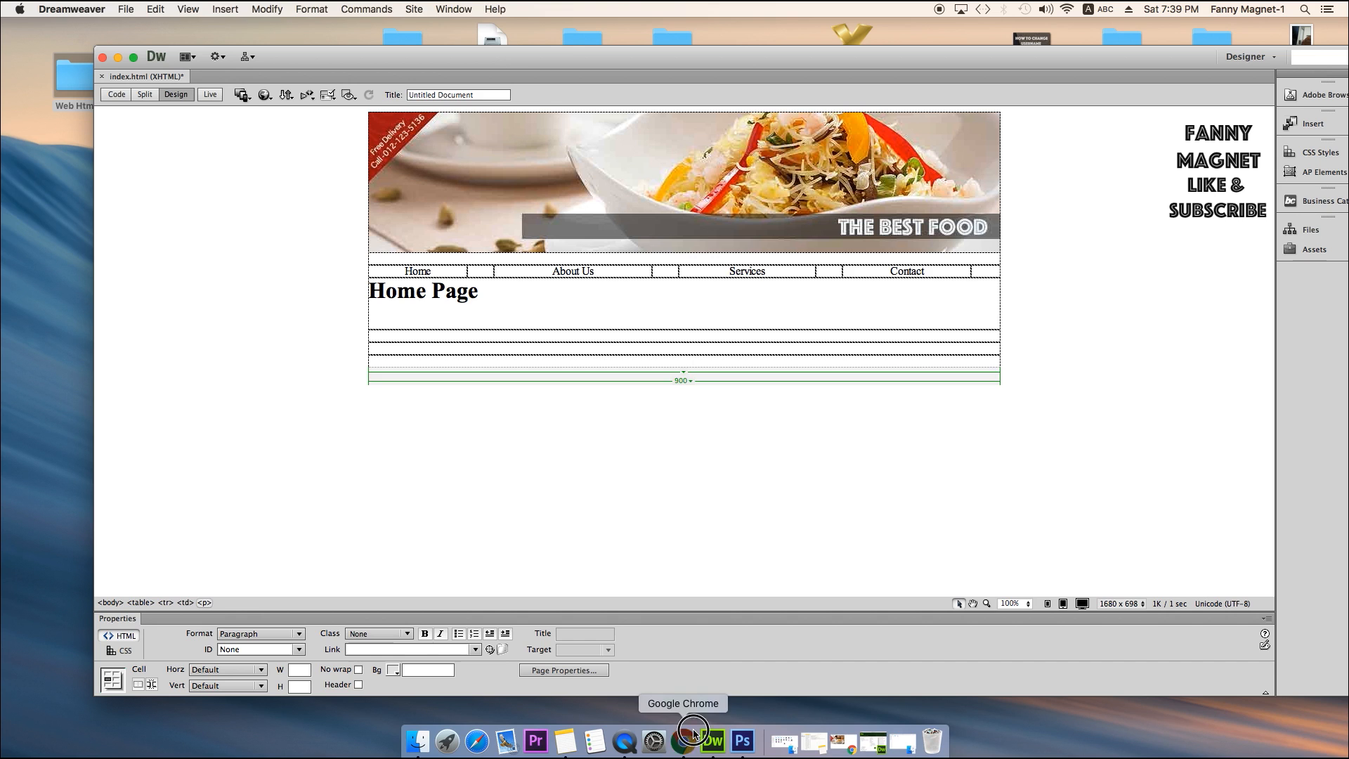
pyautogui.press('BackSpace')
pyautogui.press('Return')
# Switch to Chrome, go to Wikipedia and open the Restaurant article.
pyautogui.click(683, 741)
pyautogui.press('super+l')
pyautogui.write('wiki')
pyautogui.press('Return')
pyautogui.click(187, 202)
pyautogui.write('resturant')
pyautogui.press('Return')
# Copy the passage from "railway restaurant cars" through "buses, etc." in the article's Types section.
pyautogui.scroll(-10, 703, 421)
pyautogui.moveTo(222, 518); pyautogui.dragTo(657, 517)
pyautogui.moveTo(929, 585); pyautogui.dragTo(450, 569)
pyautogui.press('super+c')
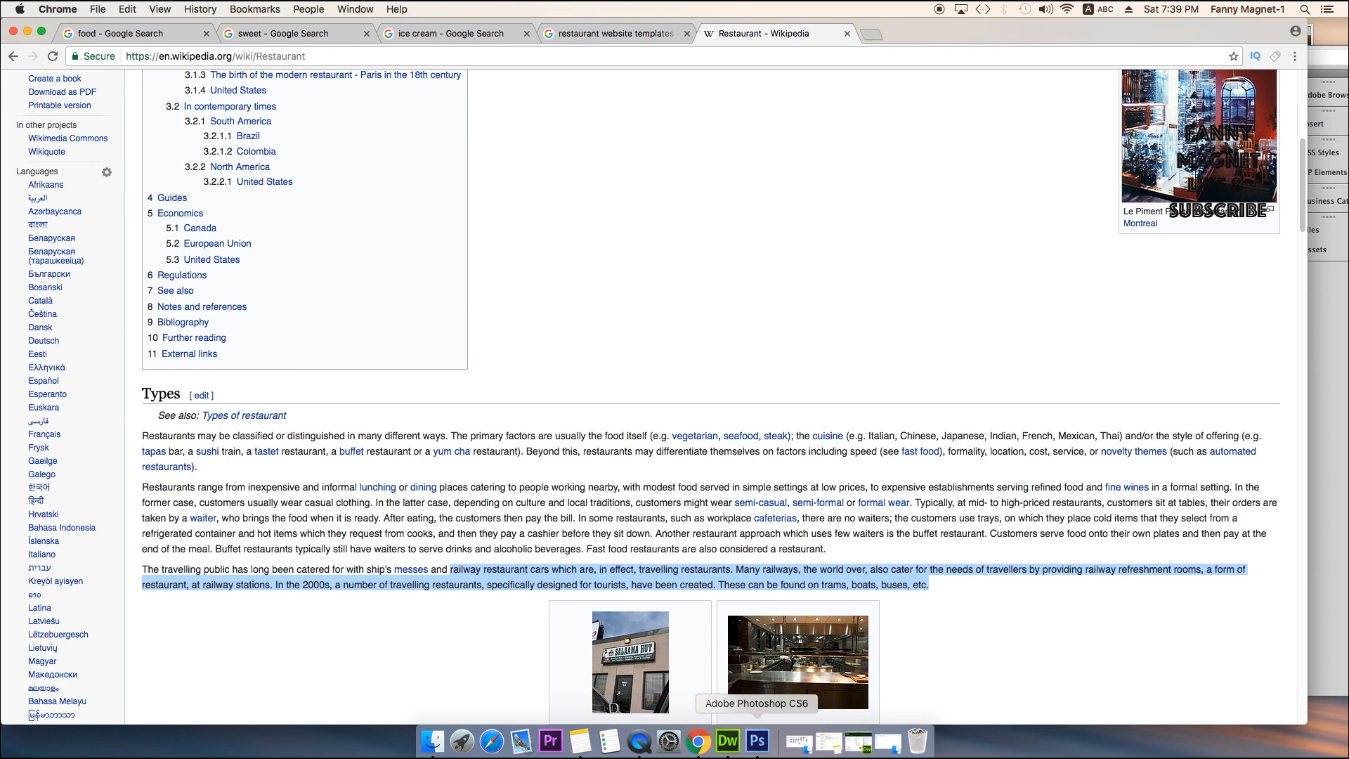
# Switch back to Dreamweaver and paste the copied passage into the paragraph below the Home Page heading.
pyautogui.click(727, 741)
pyautogui.click(455, 319)
pyautogui.click(455, 320)
pyautogui.press('super+v')
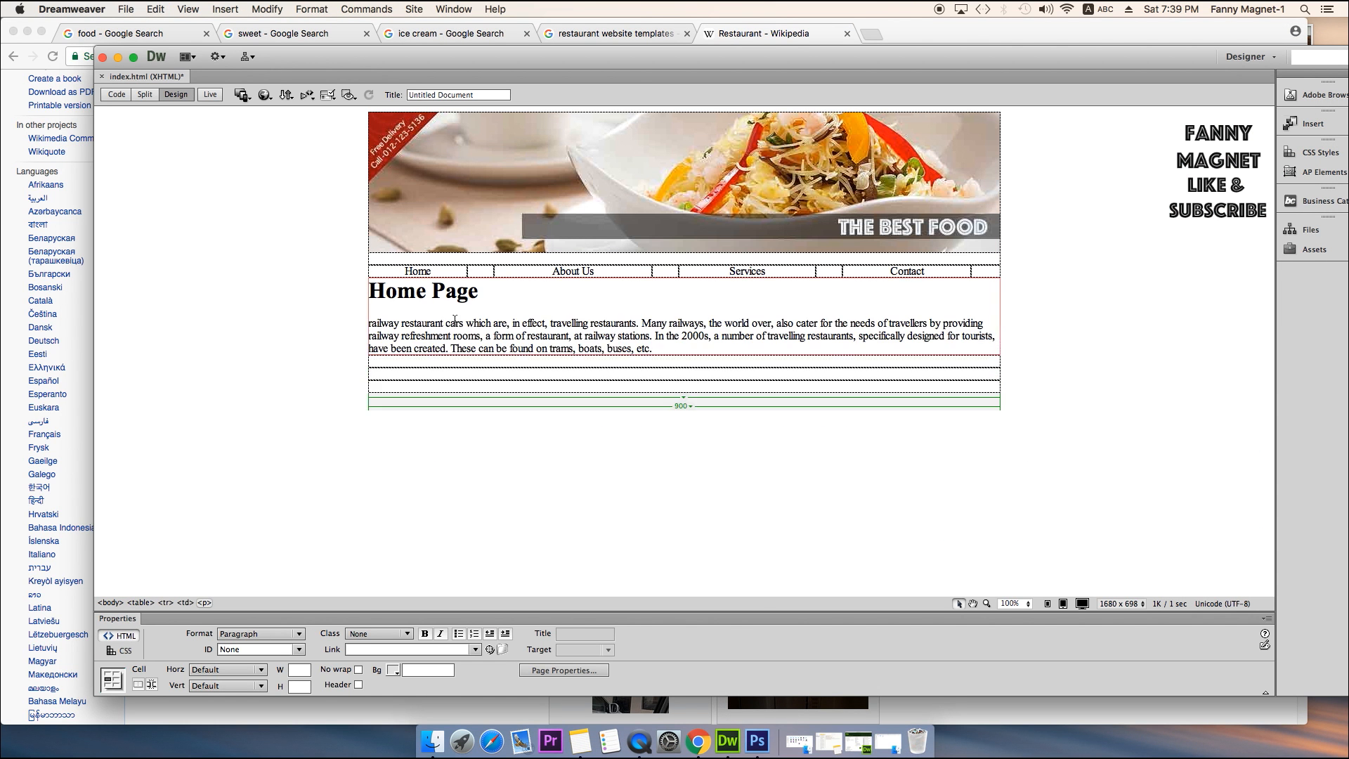
# Capitalize the first letter of the pasted paragraph so it begins with "Railway".
pyautogui.click(372, 324)
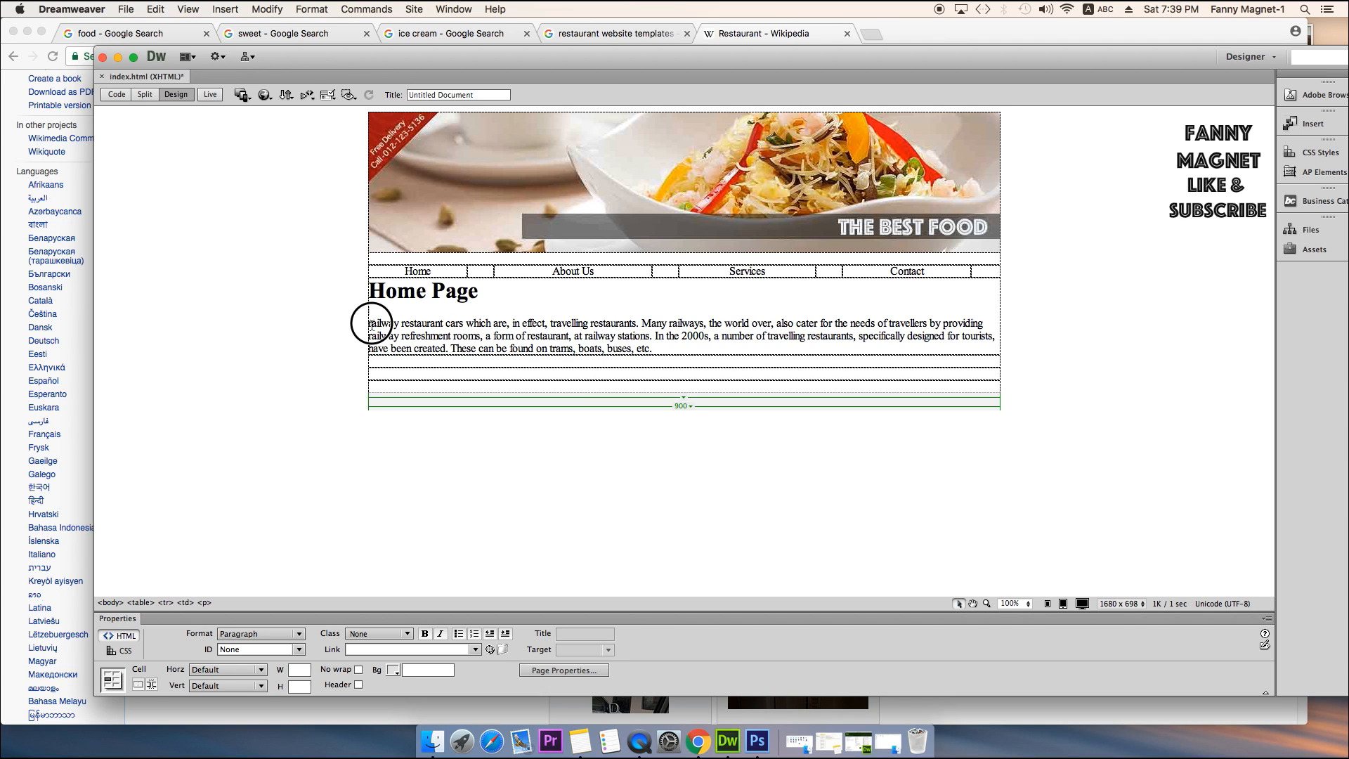
pyautogui.press('BackSpace')
pyautogui.write('R')
pyautogui.click(664, 348)
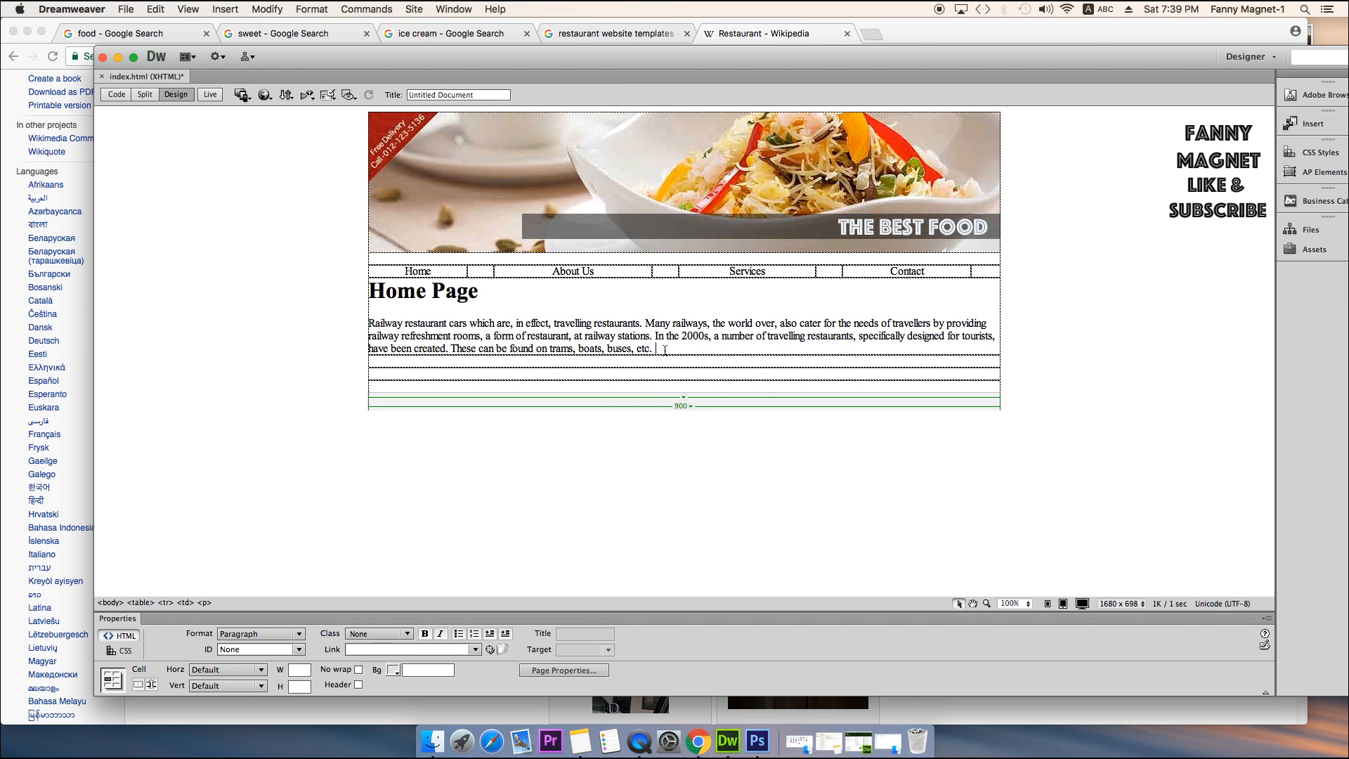
pyautogui.click(586, 362)
# Try Center horizontal alignment on the Home Page text cell and set it to Left instead.
pyautogui.moveTo(664, 348); pyautogui.dragTo(359, 328)
pyautogui.click(226, 669)
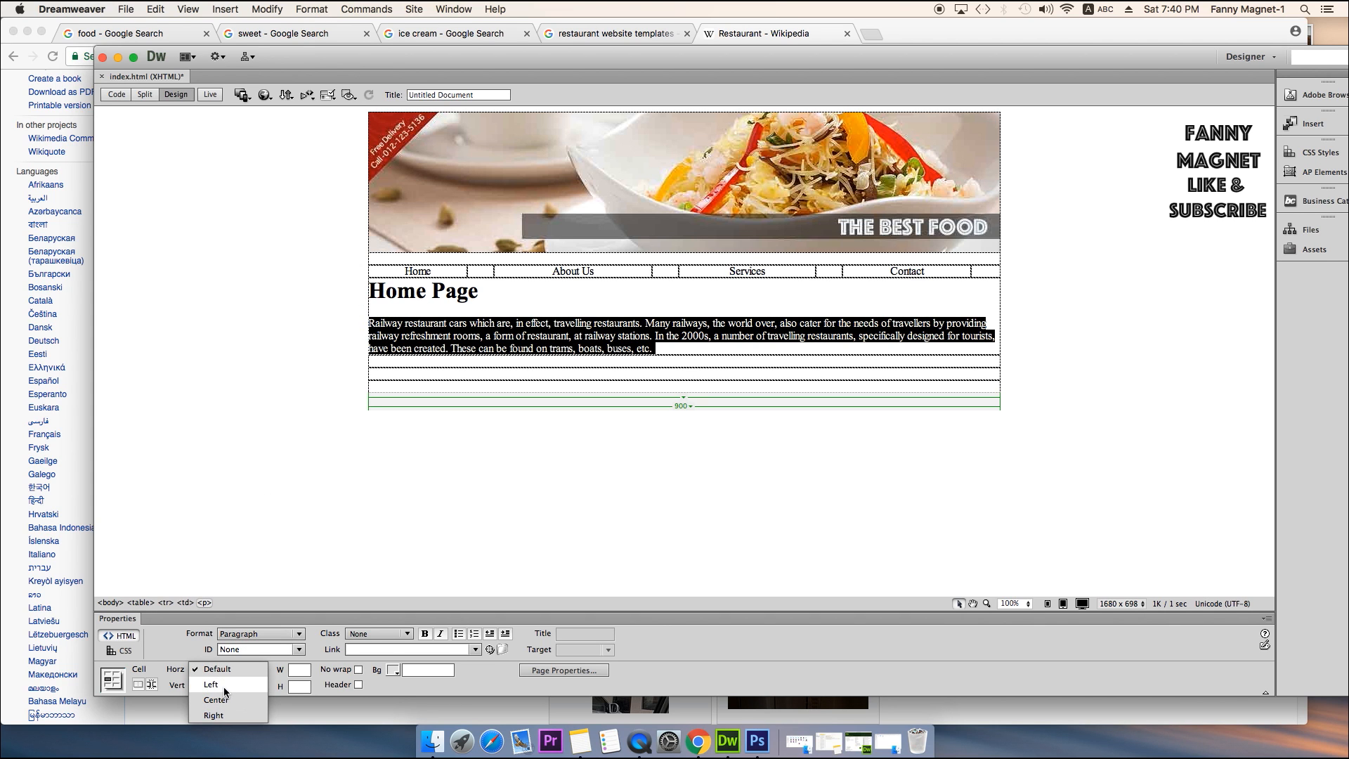
pyautogui.click(223, 698)
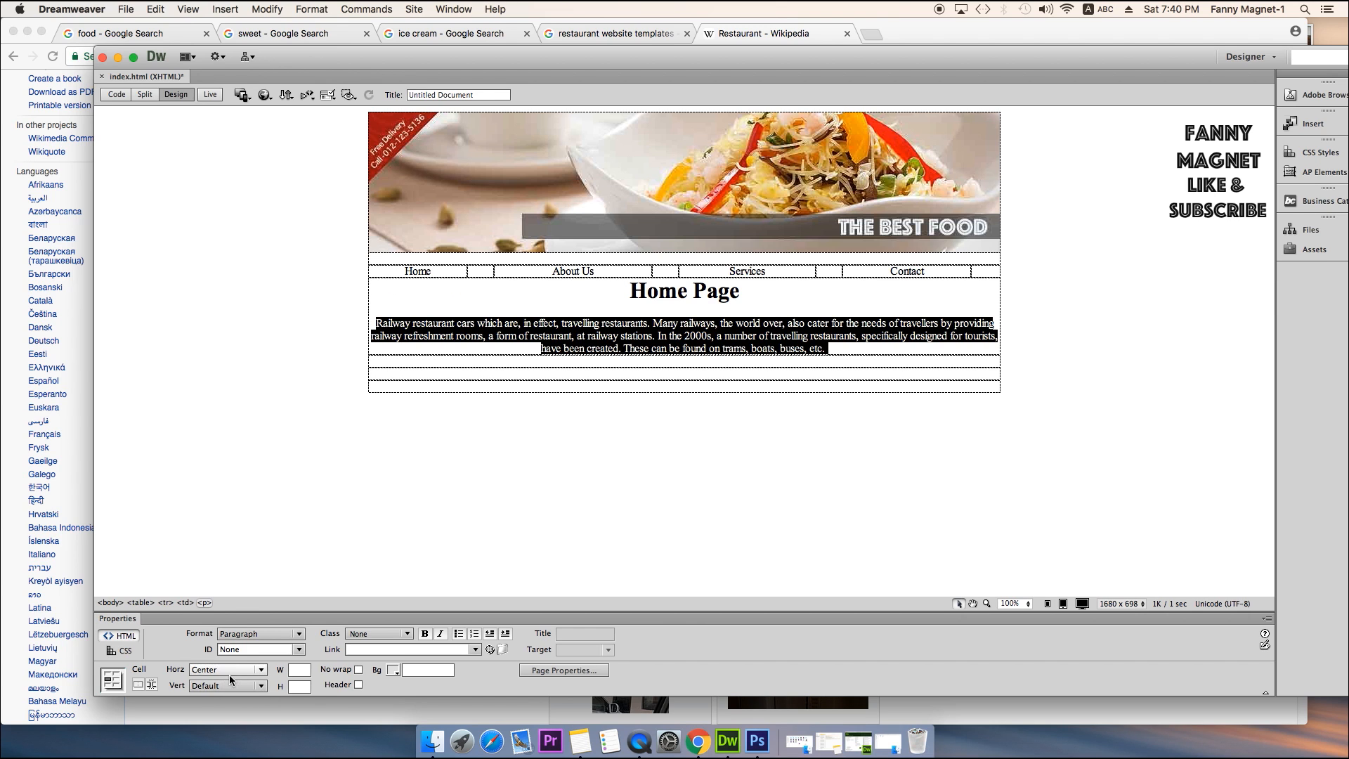
pyautogui.click(230, 676)
pyautogui.click(225, 653)
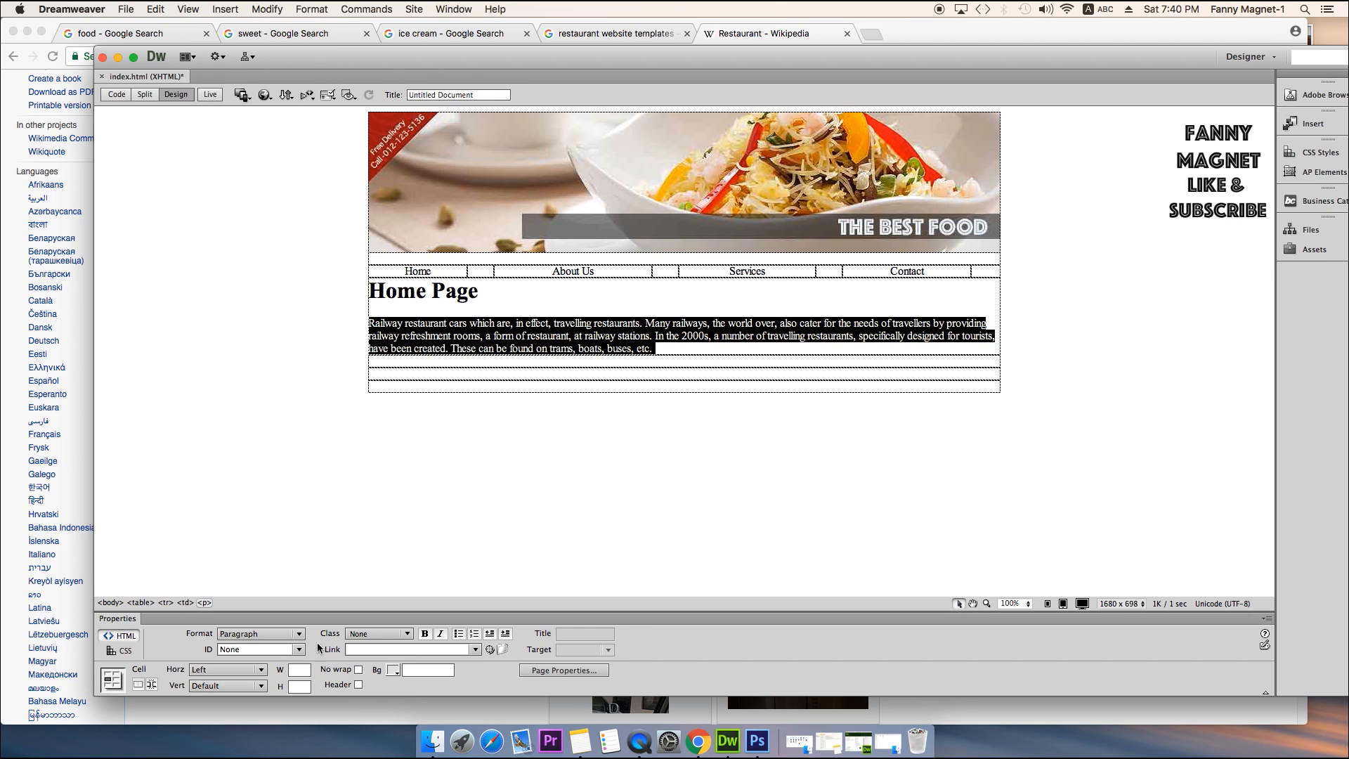
# Insert a nested table with 3 rows and 6 columns, 100 percent wide, in the empty row below the Home Page paragraph.
pyautogui.click(647, 361)
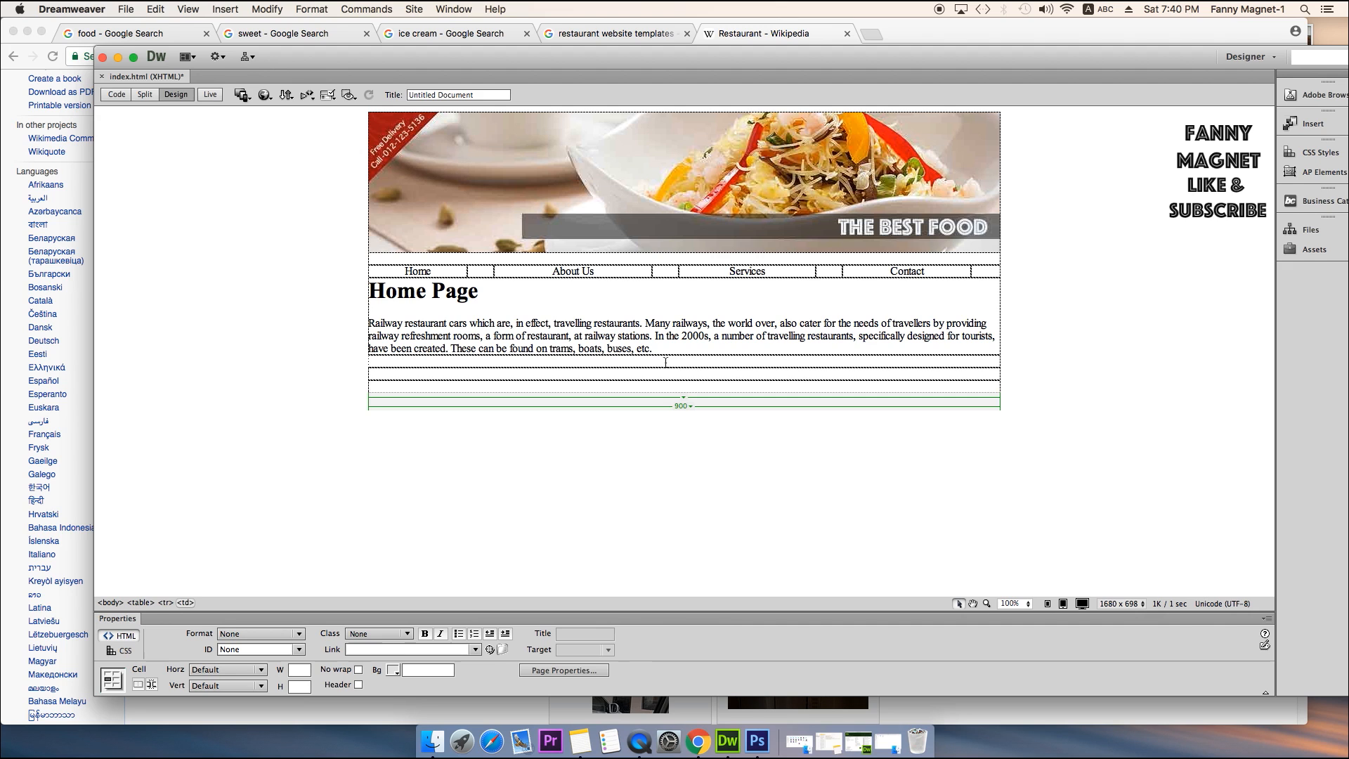
pyautogui.click(485, 367)
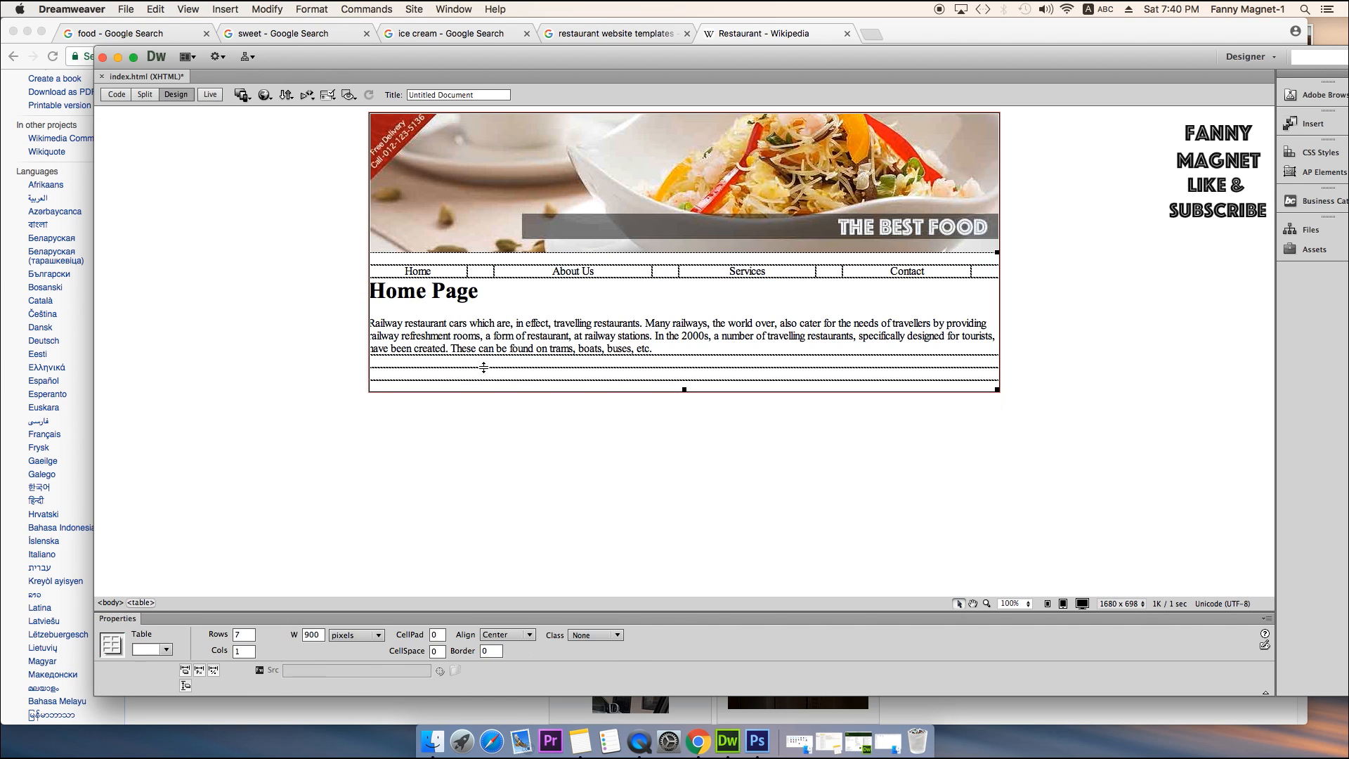
pyautogui.click(492, 362)
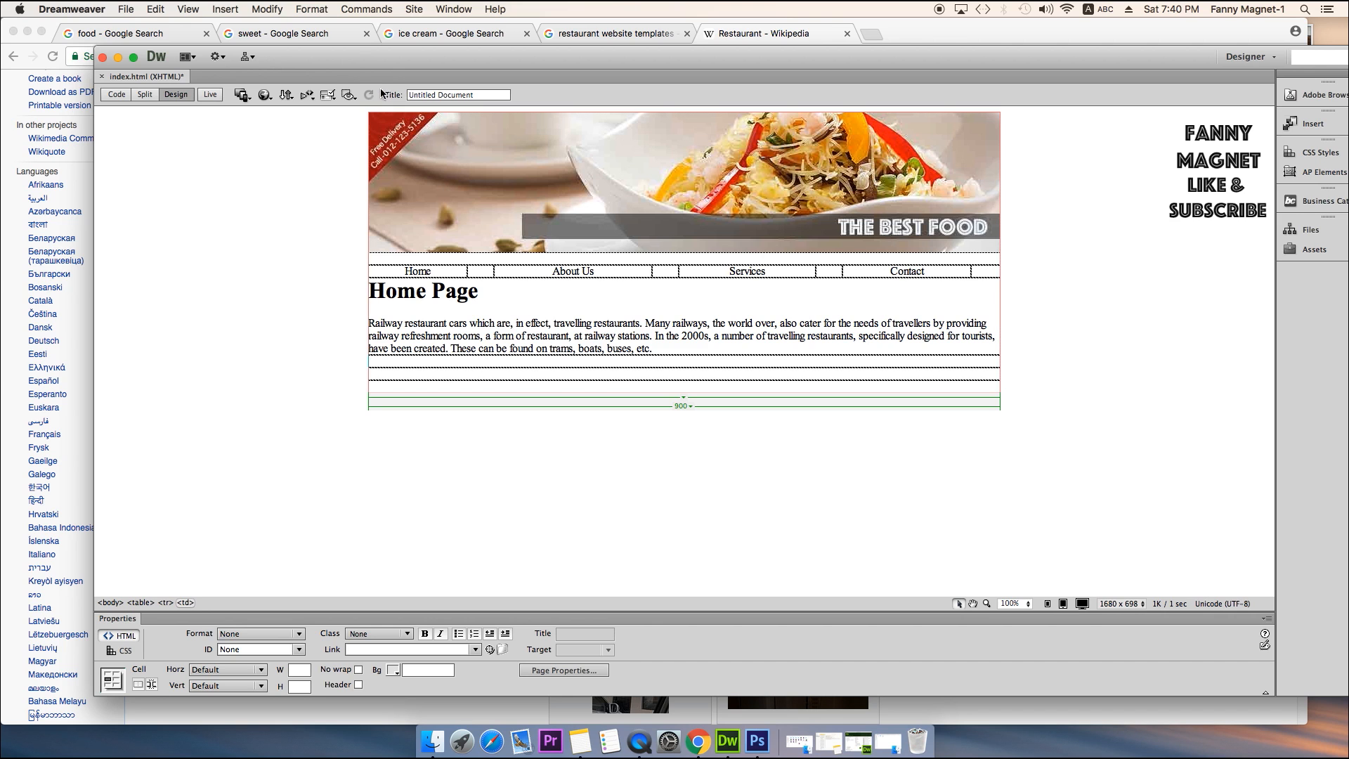
pyautogui.click(237, 10)
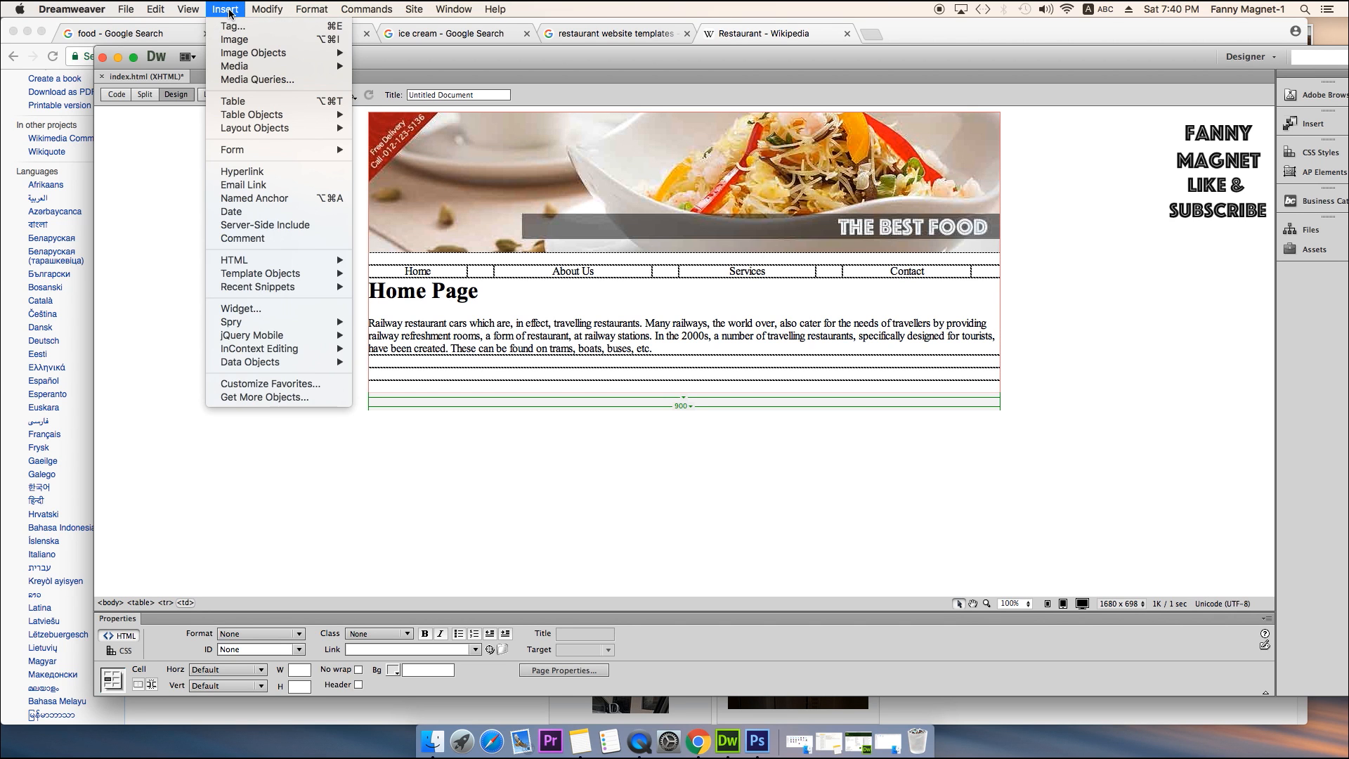
pyautogui.click(27, 31)
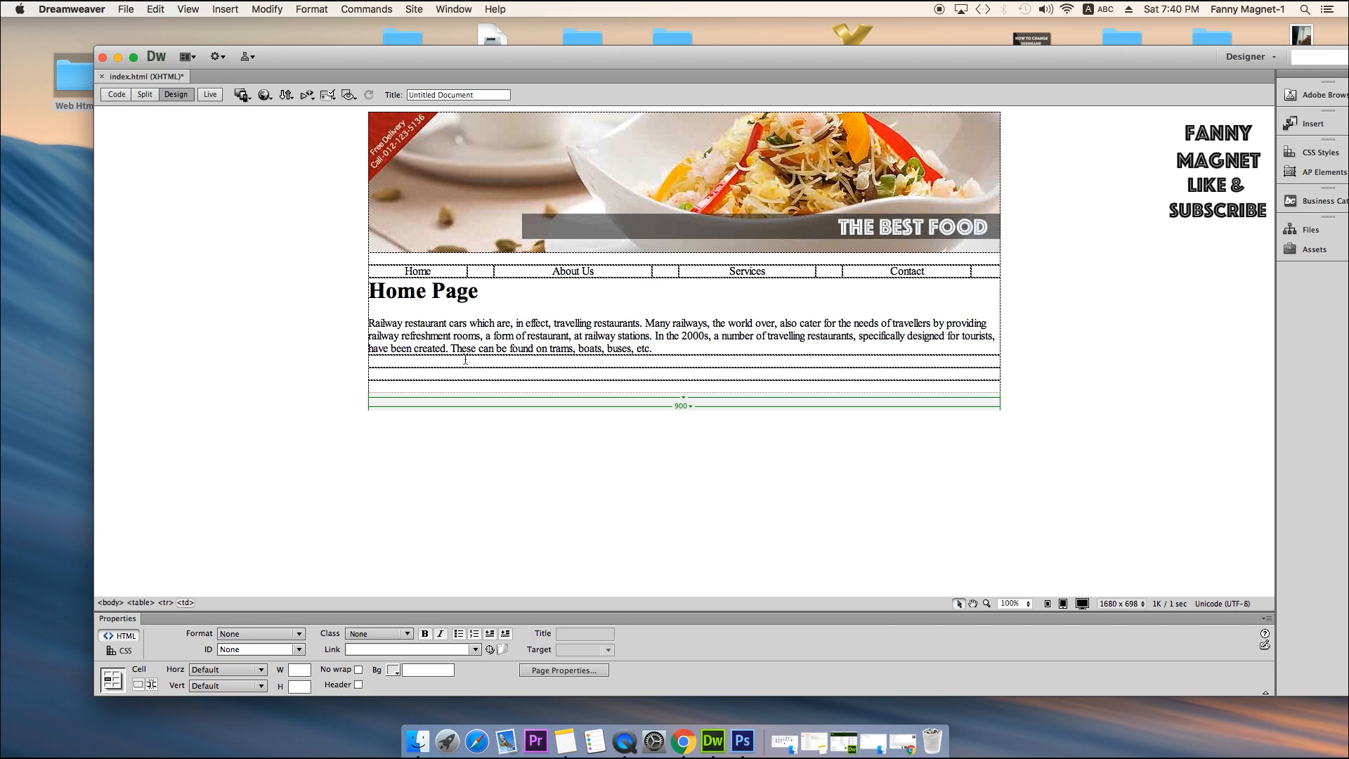
pyautogui.click(226, 9)
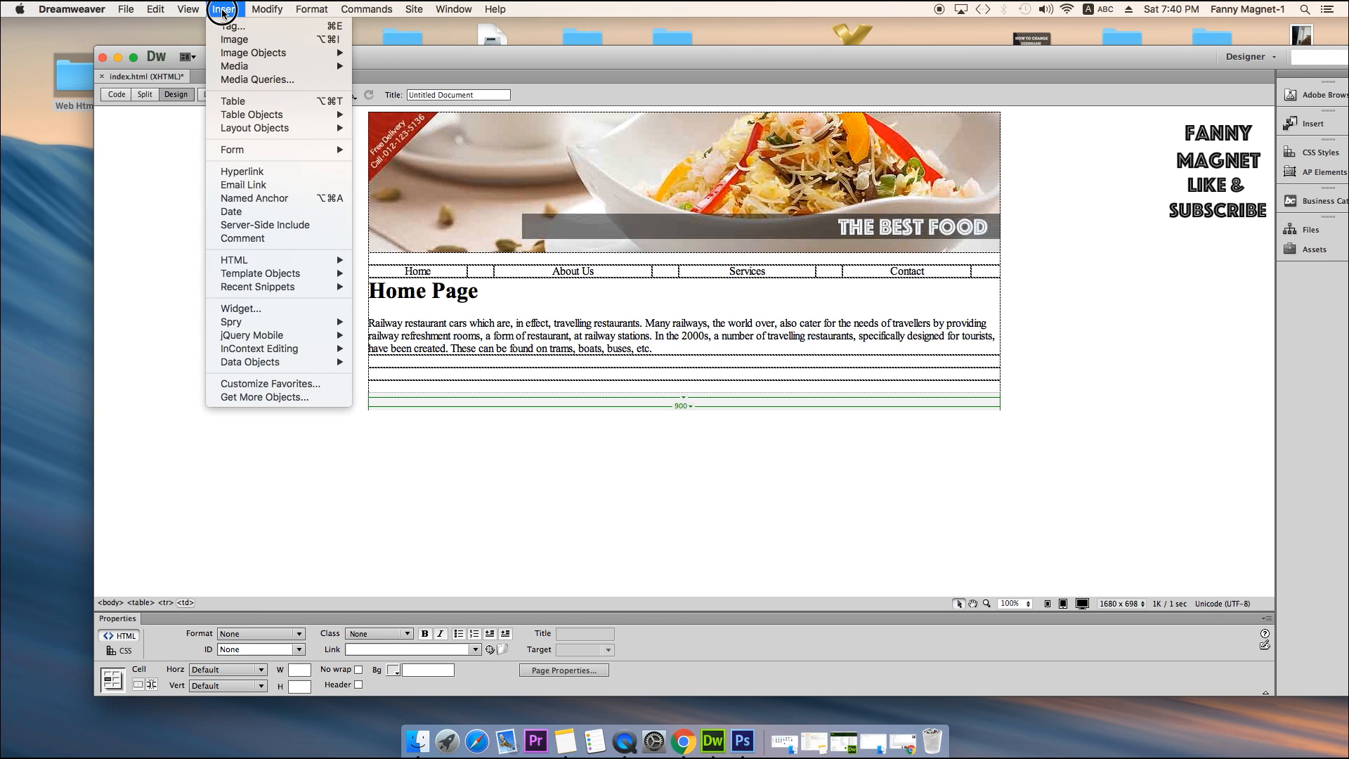
pyautogui.click(239, 101)
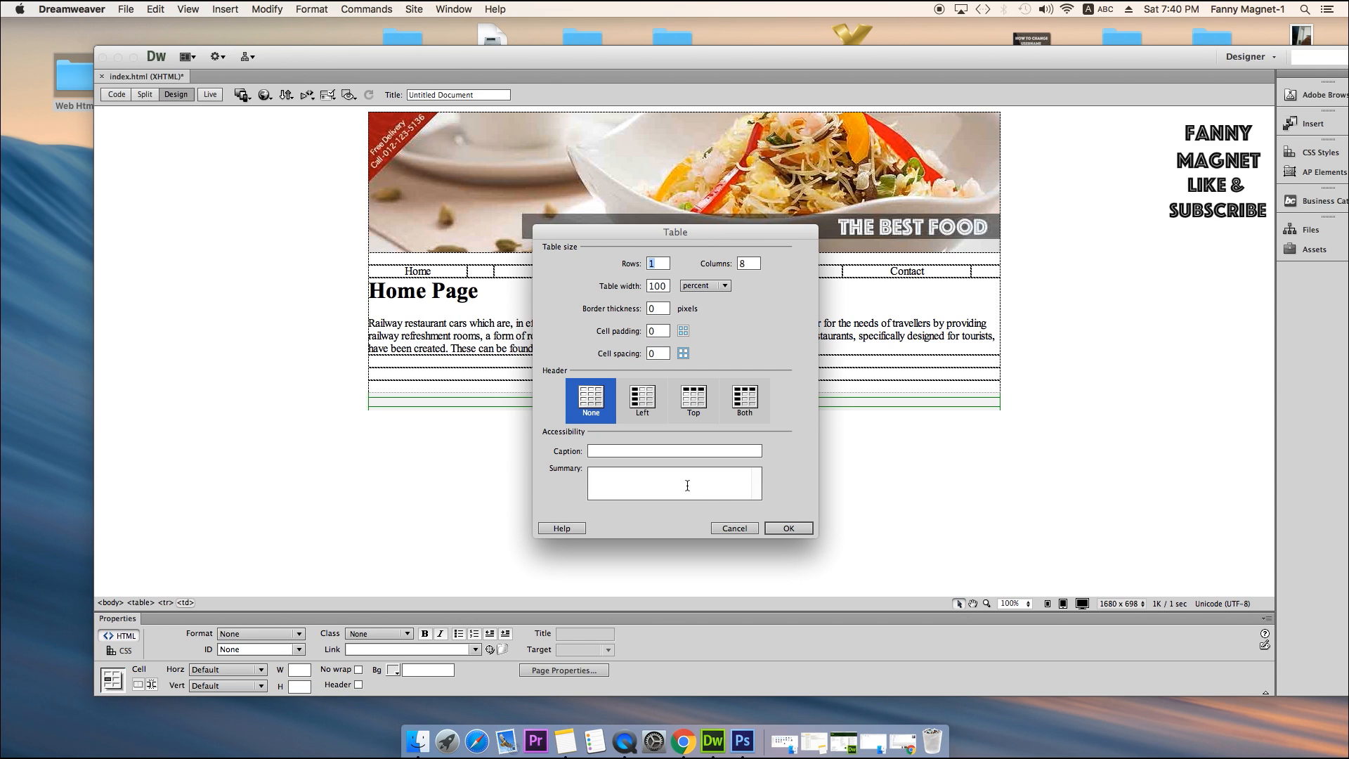
pyautogui.doubleClick(748, 263)
pyautogui.write('6')
pyautogui.doubleClick(652, 263)
pyautogui.write('3')
pyautogui.click(787, 536)
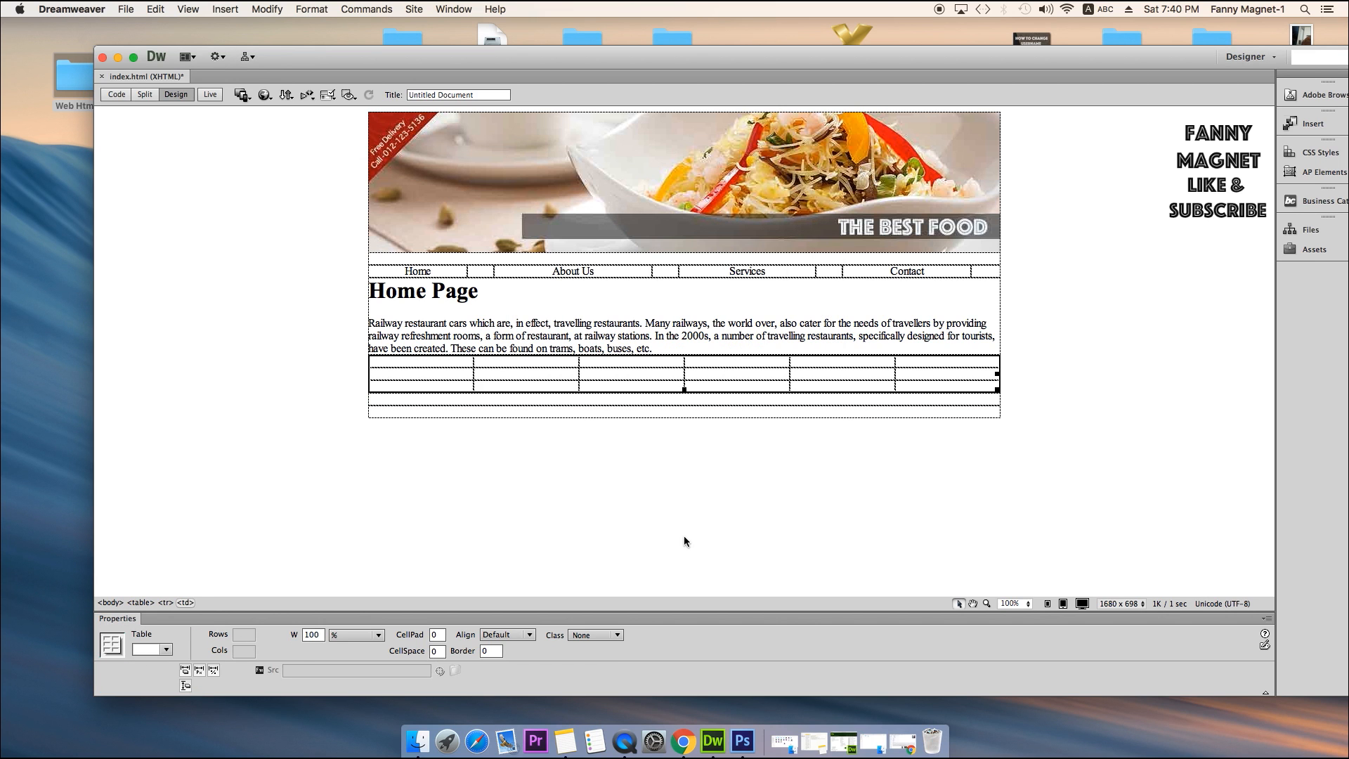
# Set all cells of the new nested table to Left horizontal and Top vertical alignment.
pyautogui.click(507, 389)
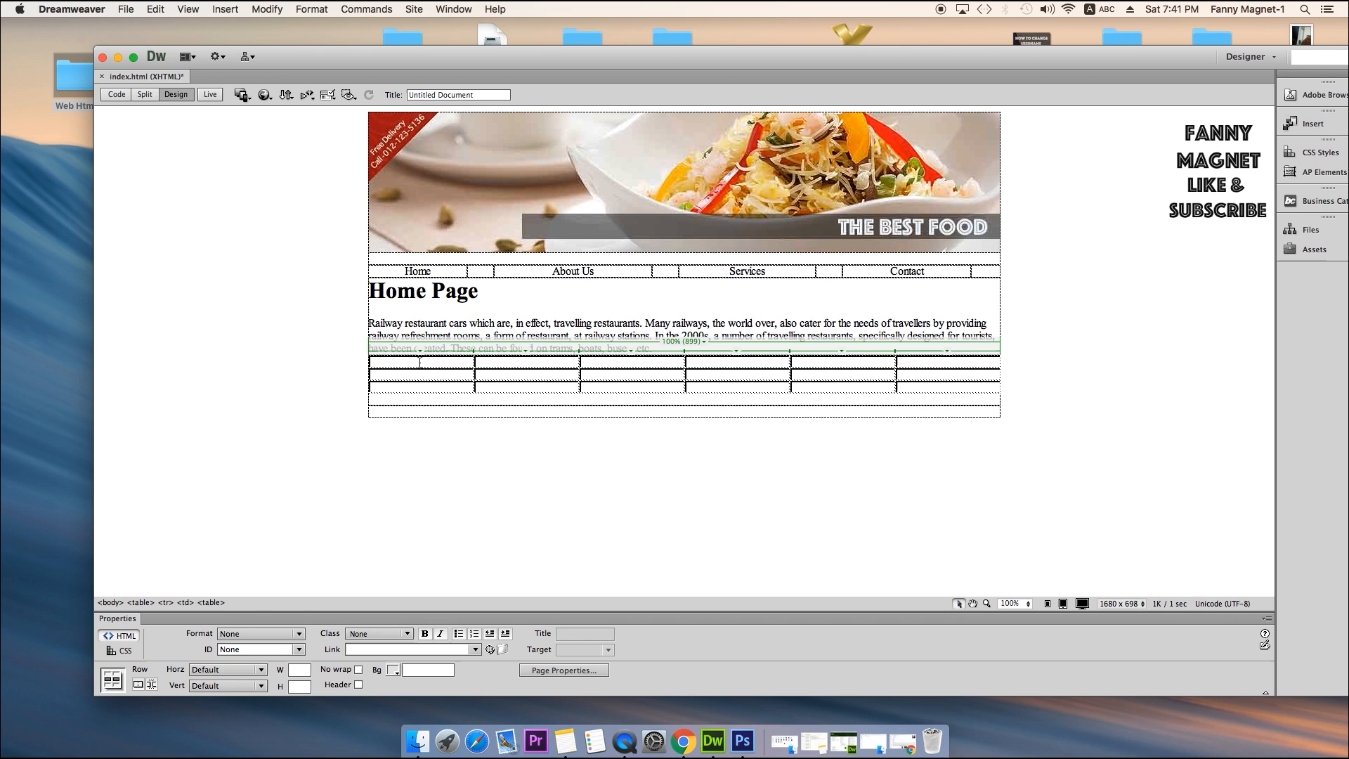
pyautogui.click(250, 675)
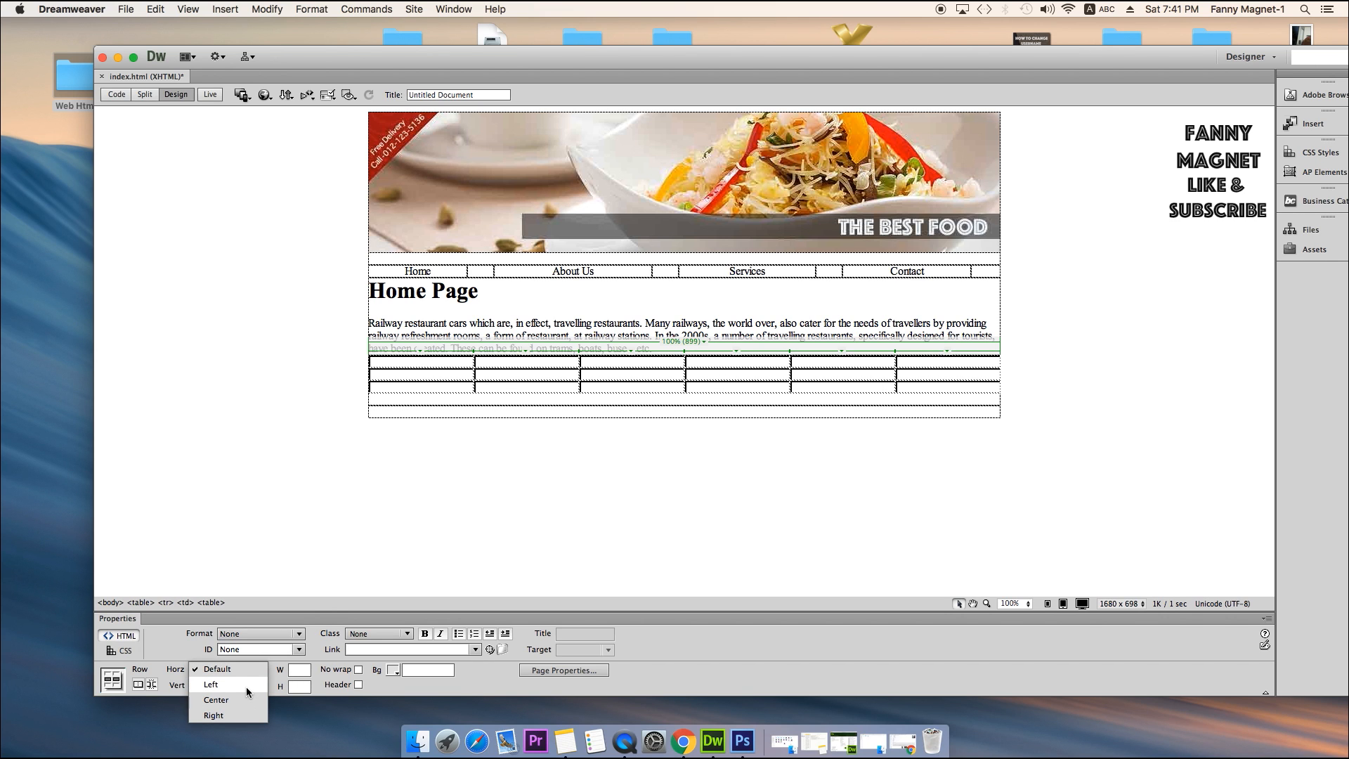
pyautogui.click(246, 685)
pyautogui.click(229, 685)
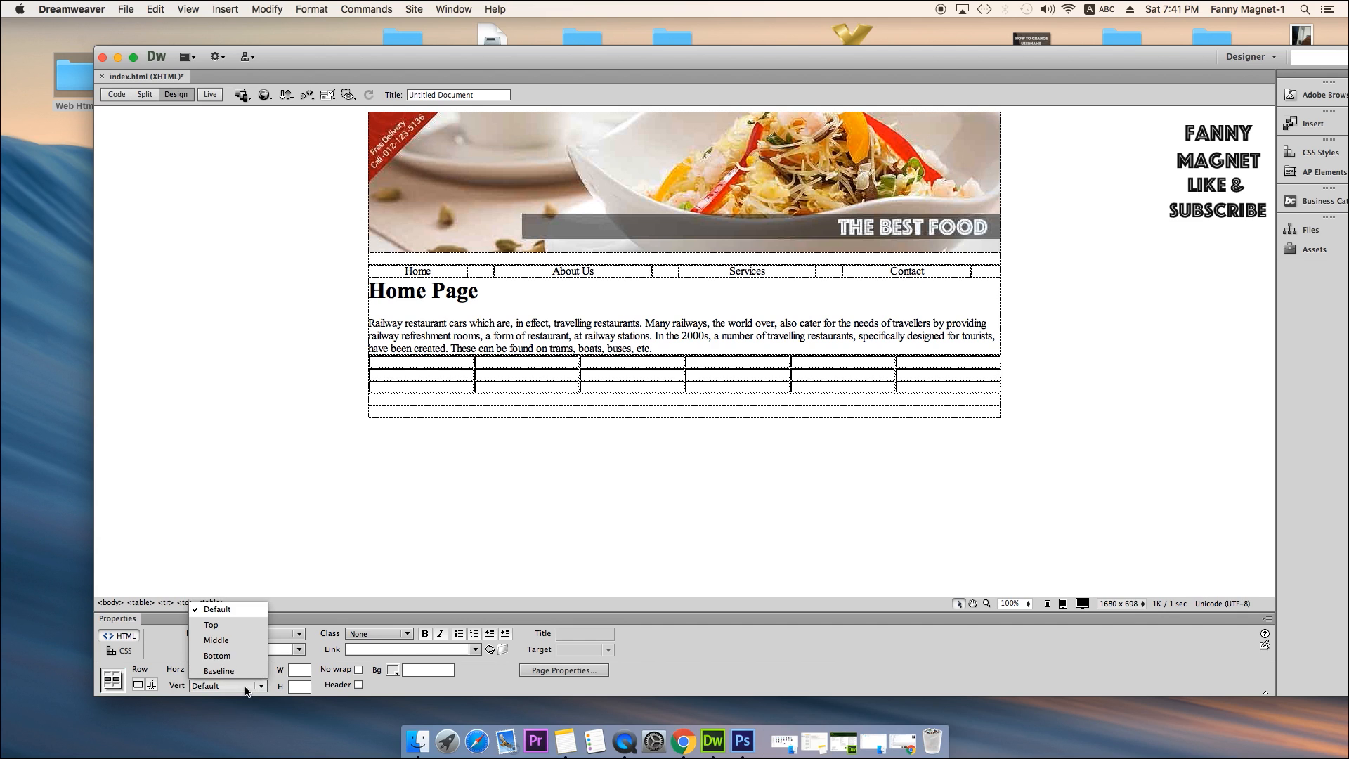
pyautogui.click(241, 626)
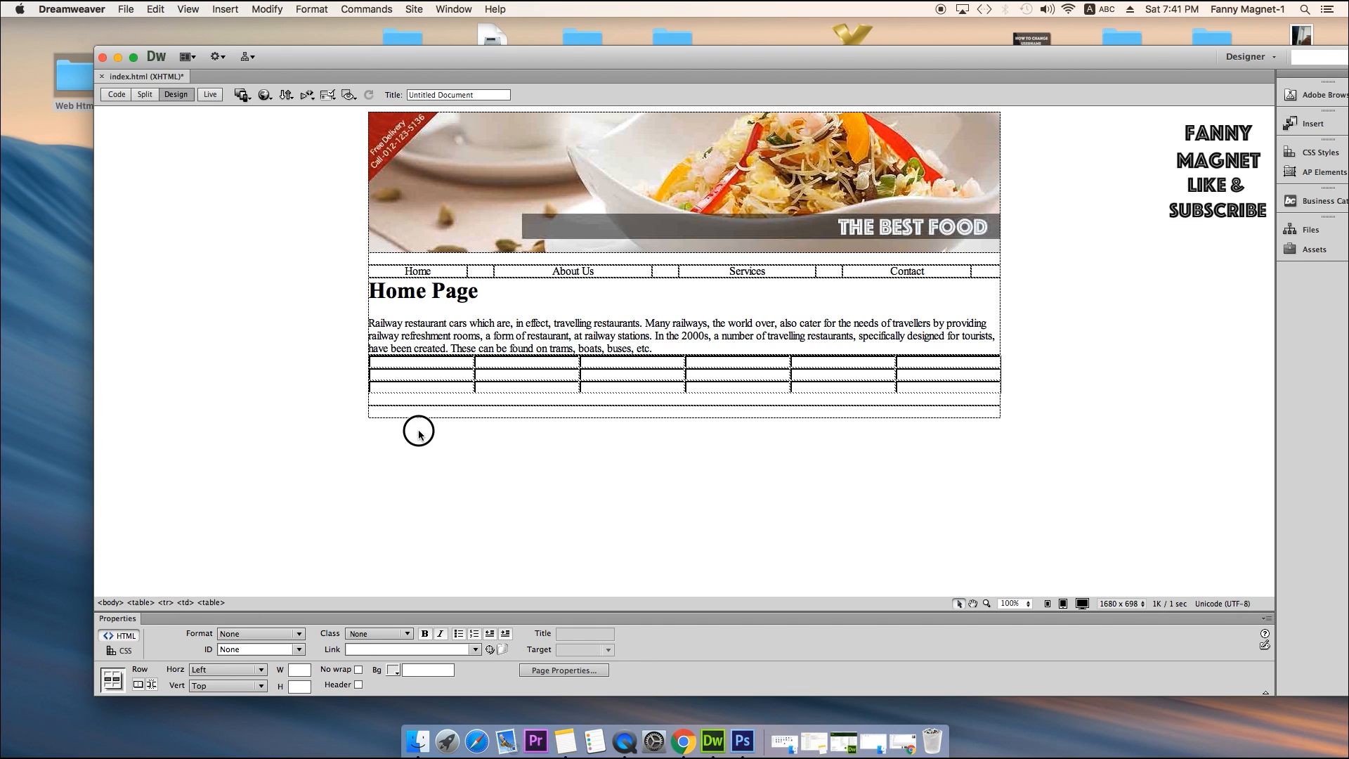
# Insert the image food-1.jpg from the Images folder into the first cell of the nested table's top row.
pyautogui.click(437, 358)
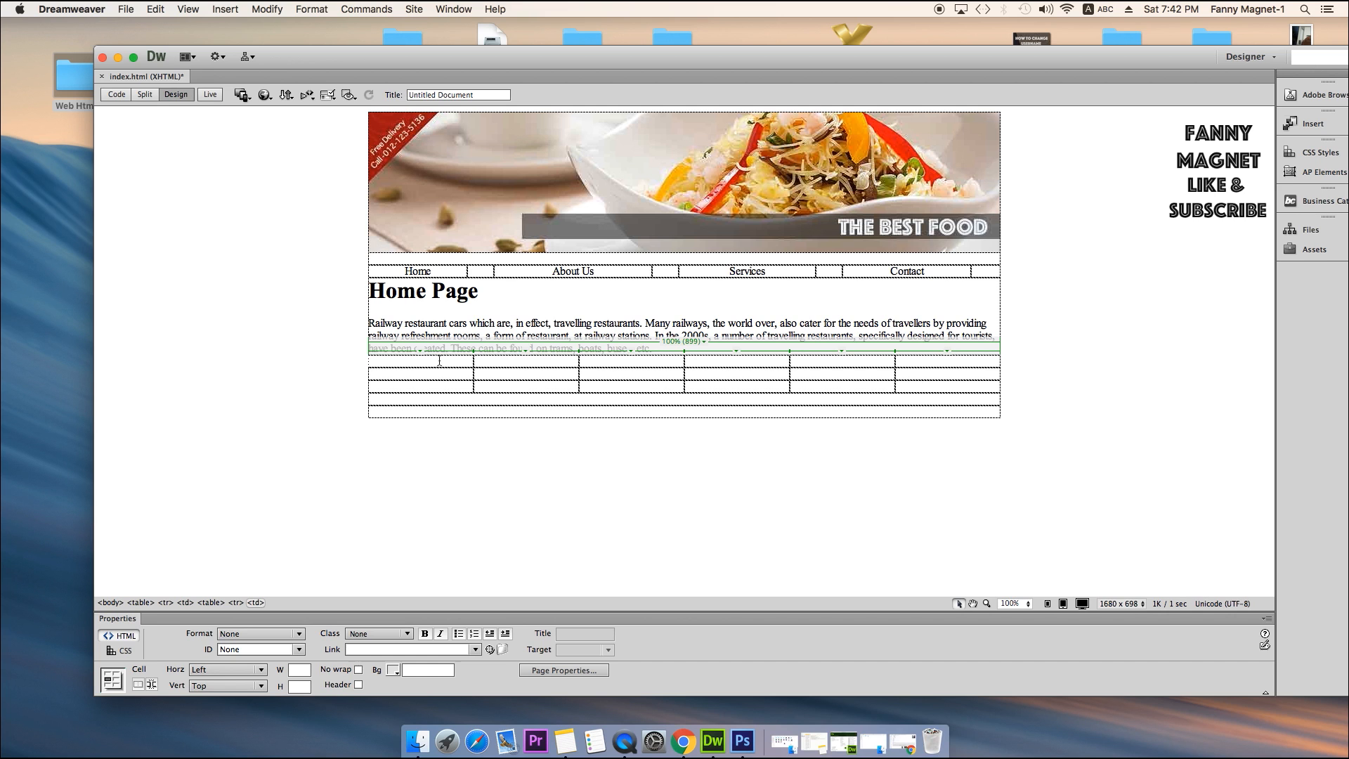
pyautogui.click(226, 10)
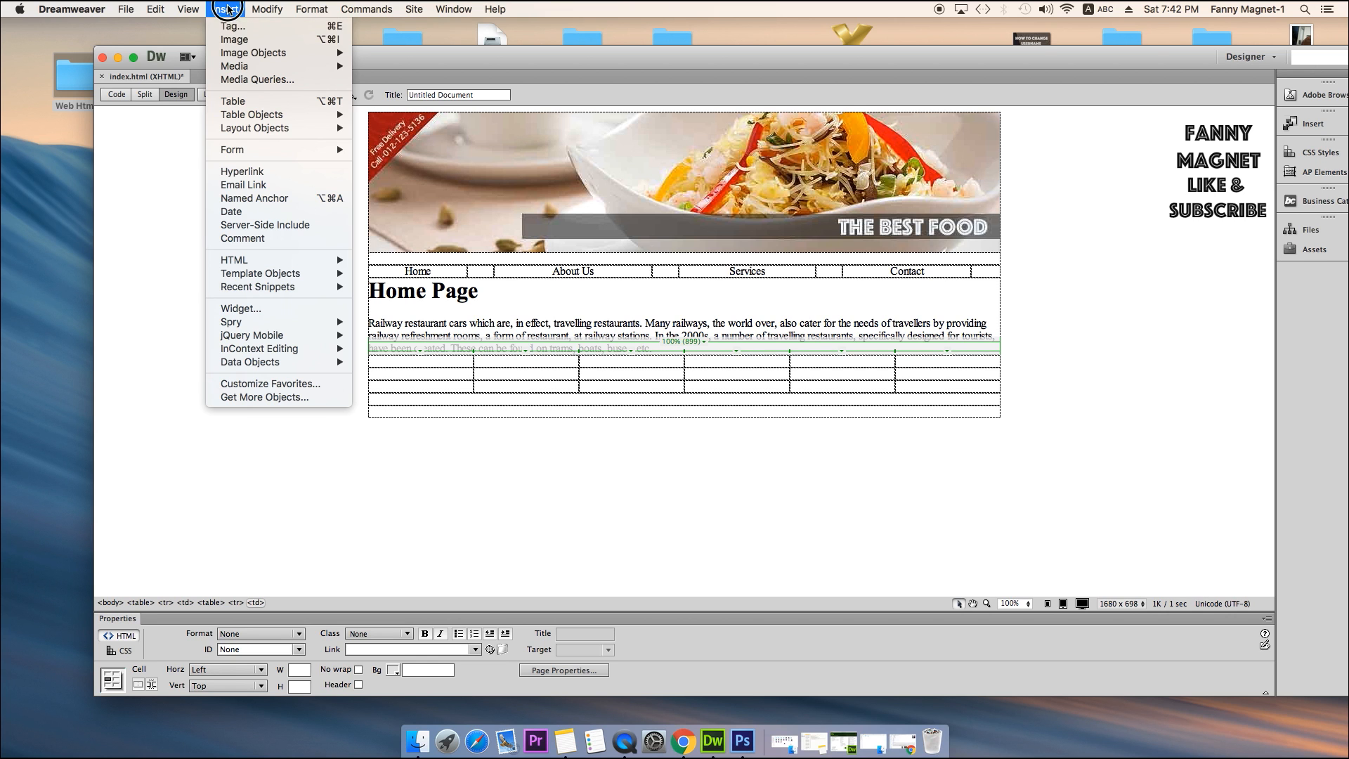
pyautogui.click(237, 42)
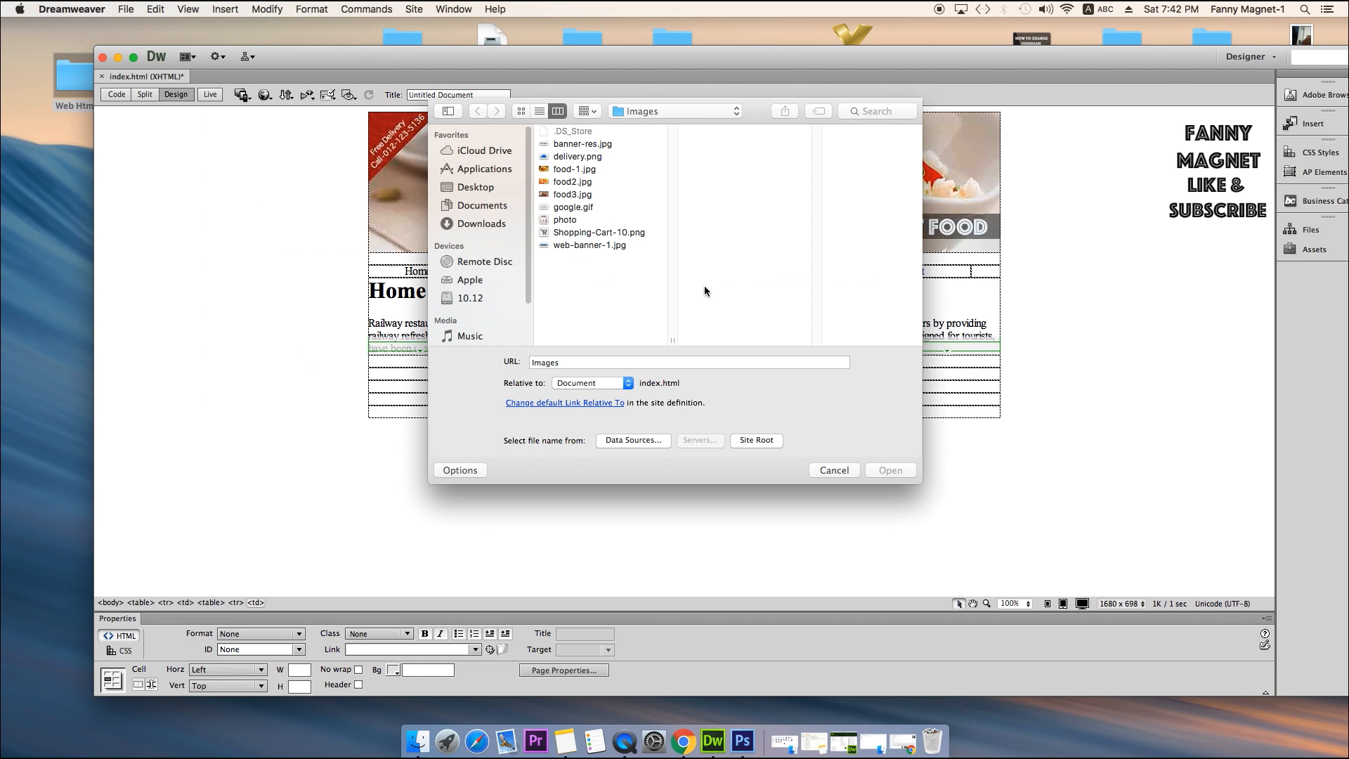
pyautogui.click(583, 170)
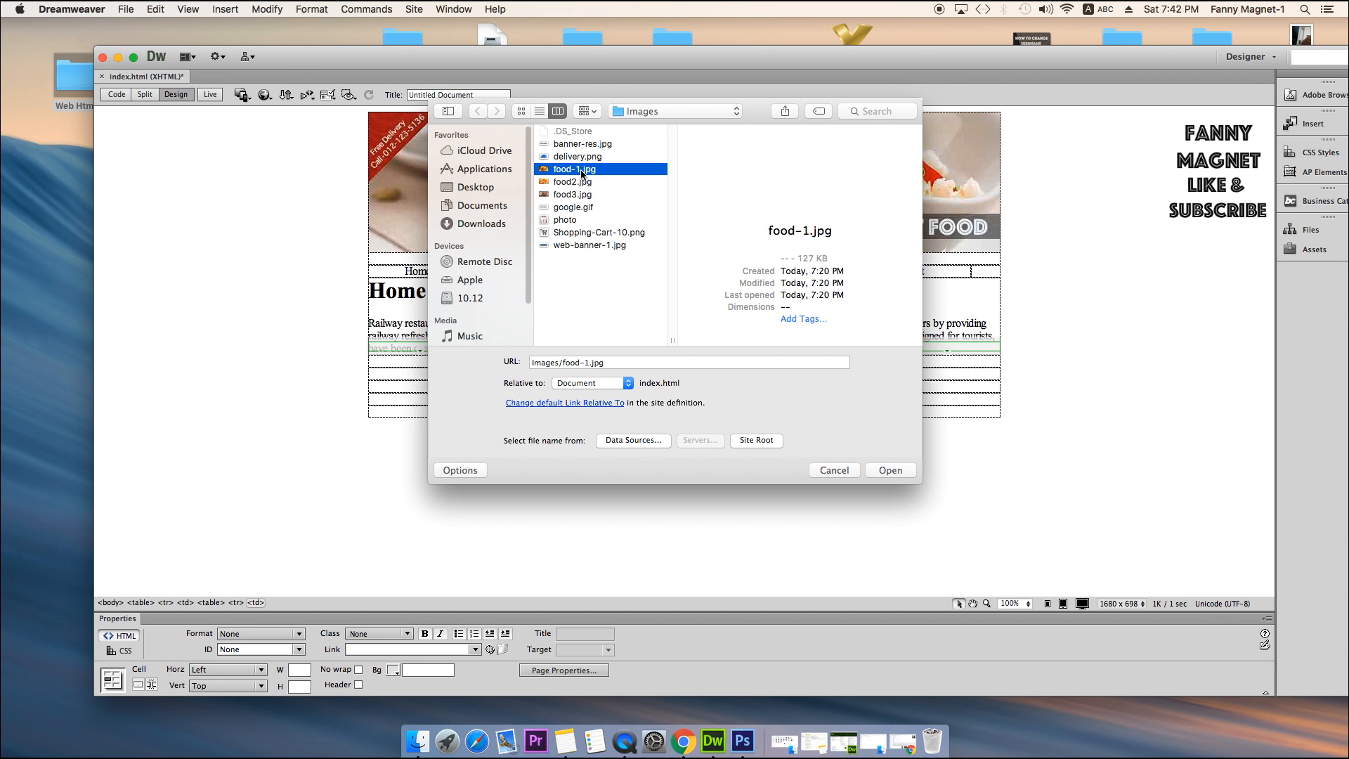
pyautogui.click(890, 470)
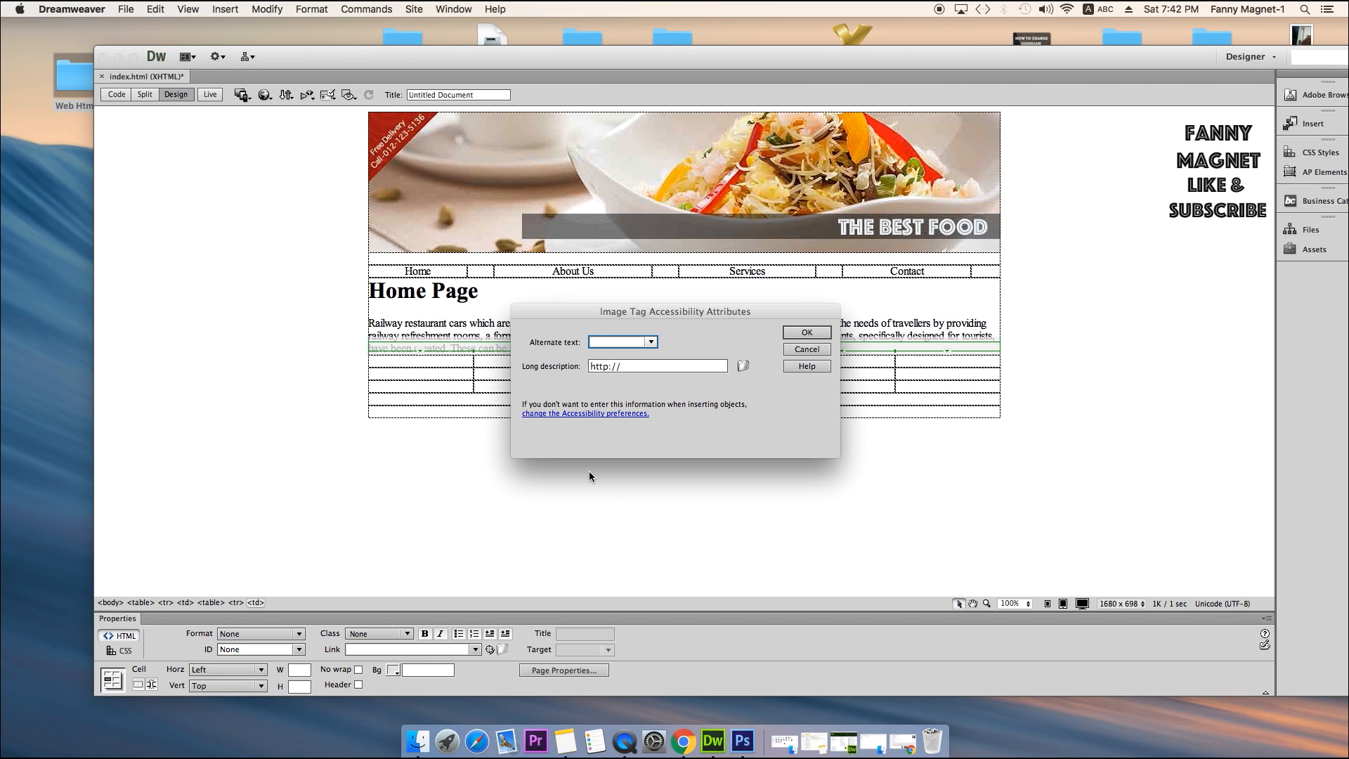
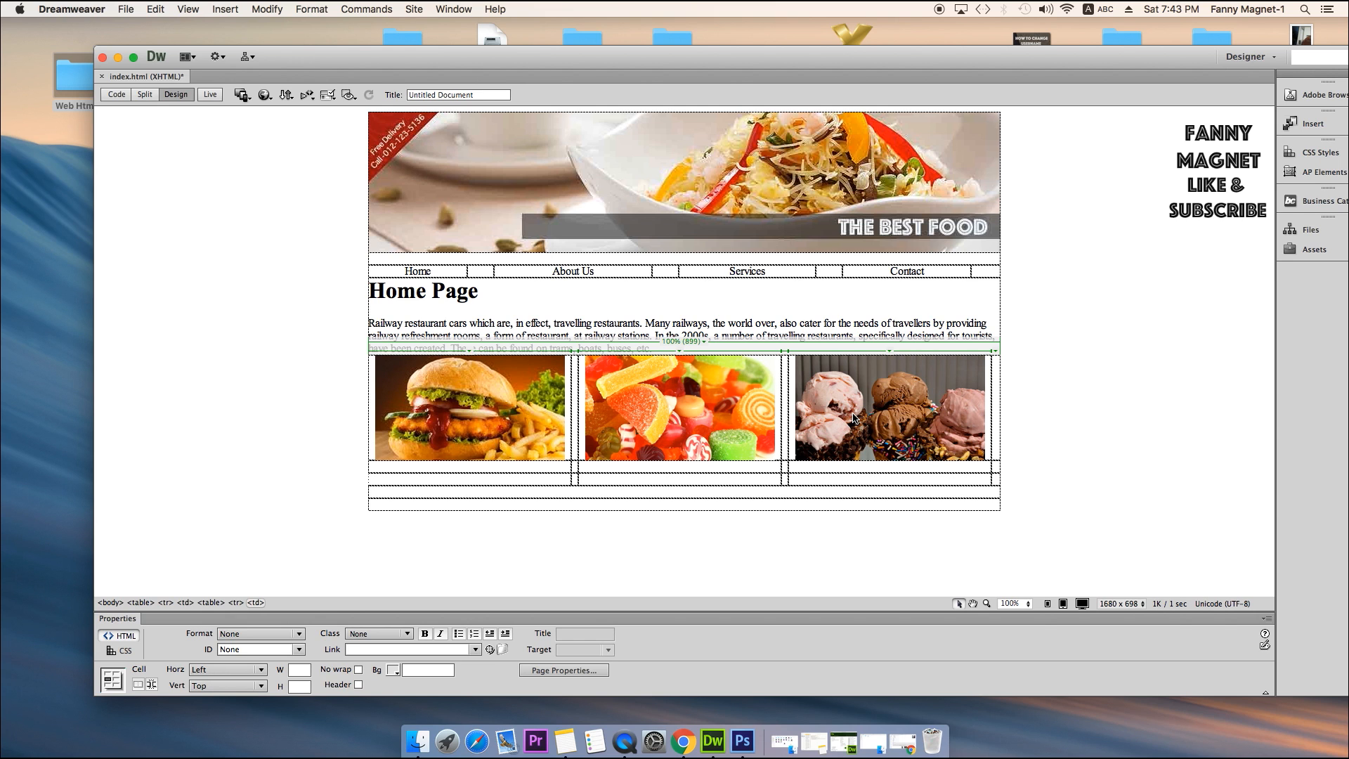
# Set the cells in the nested table's third row to Center horizontal and Middle vertical alignment.
pyautogui.click(273, 447)
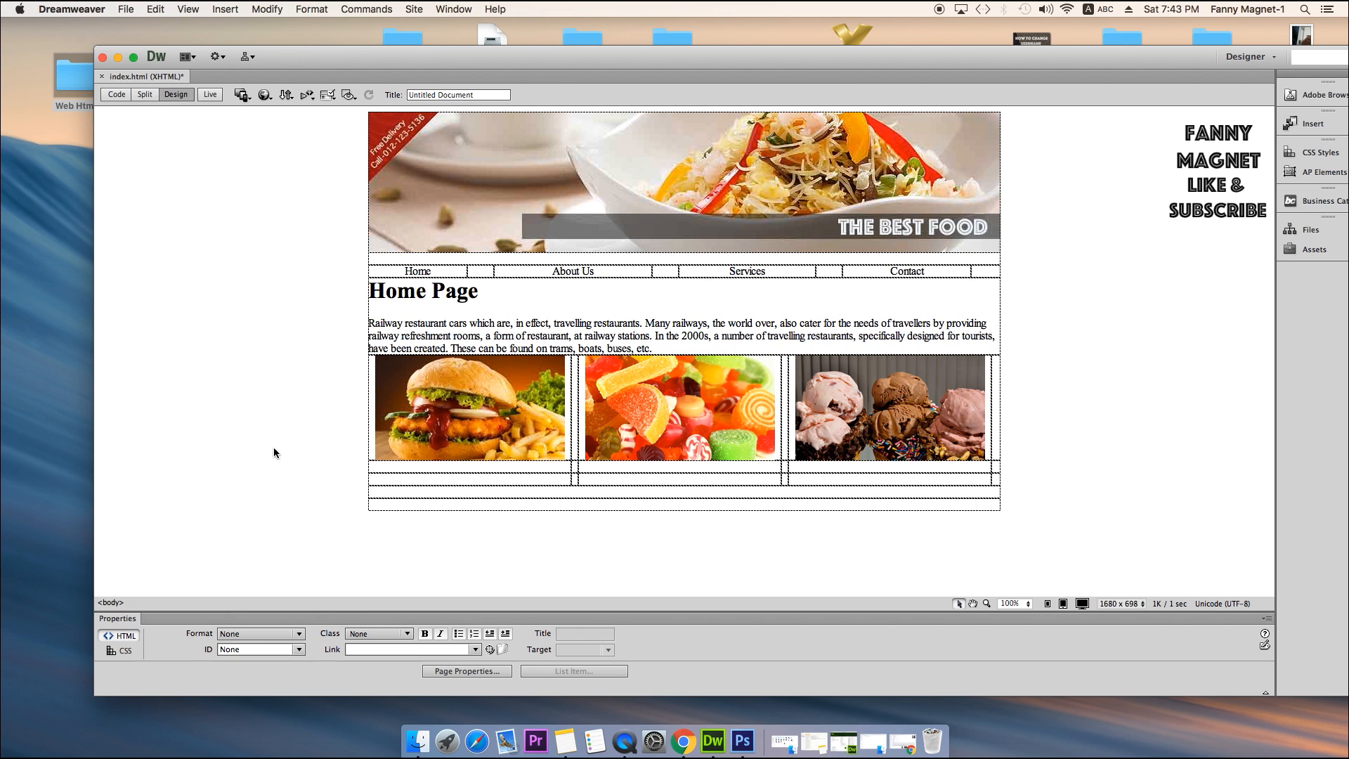
pyautogui.click(409, 477)
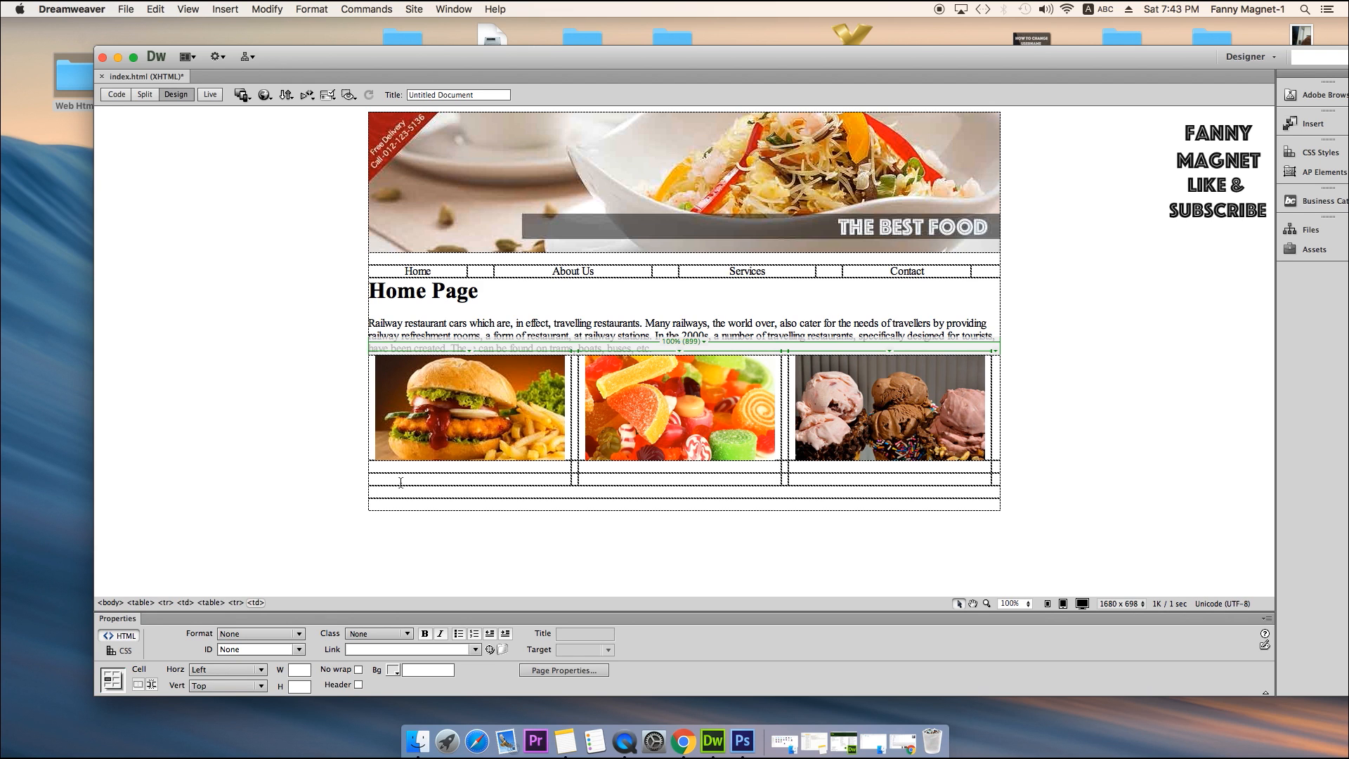
pyautogui.moveTo(404, 480); pyautogui.dragTo(813, 483)
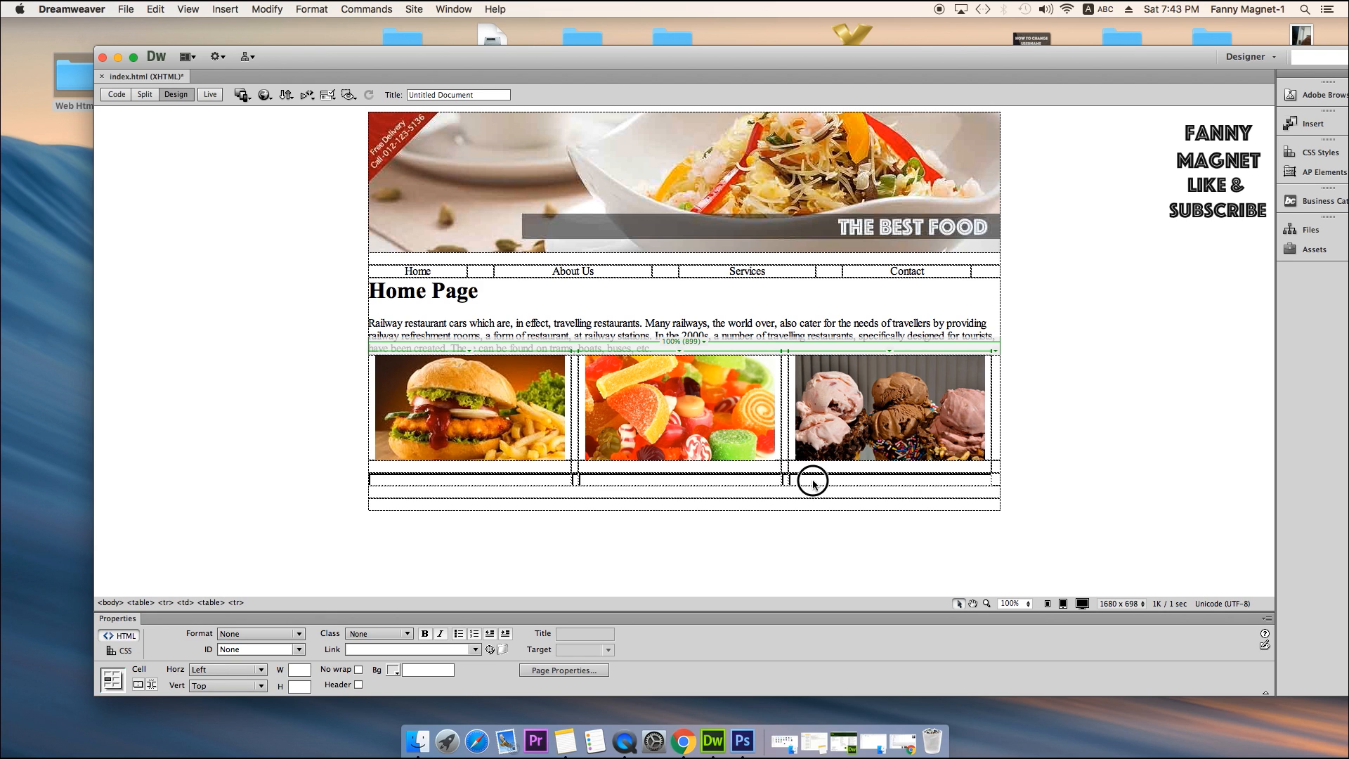
pyautogui.click(237, 671)
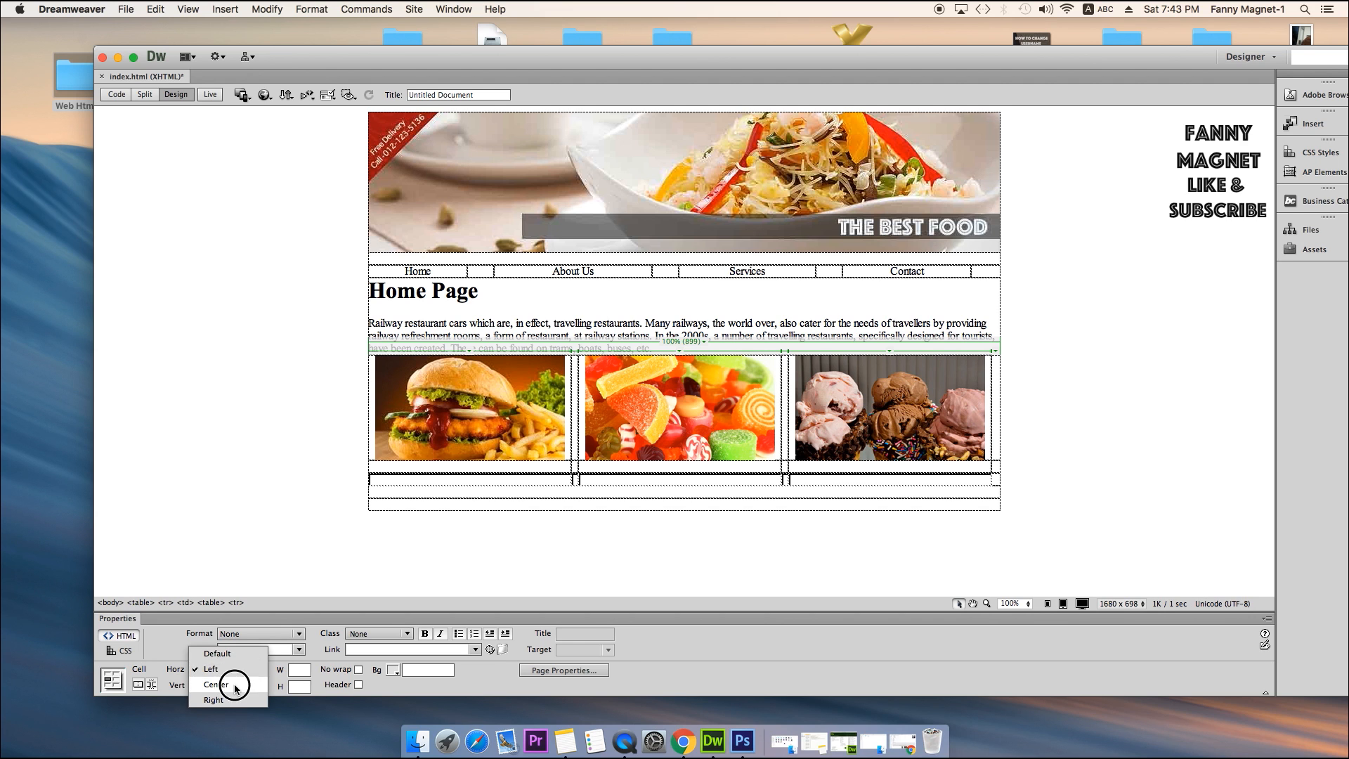
pyautogui.click(232, 689)
pyautogui.click(236, 687)
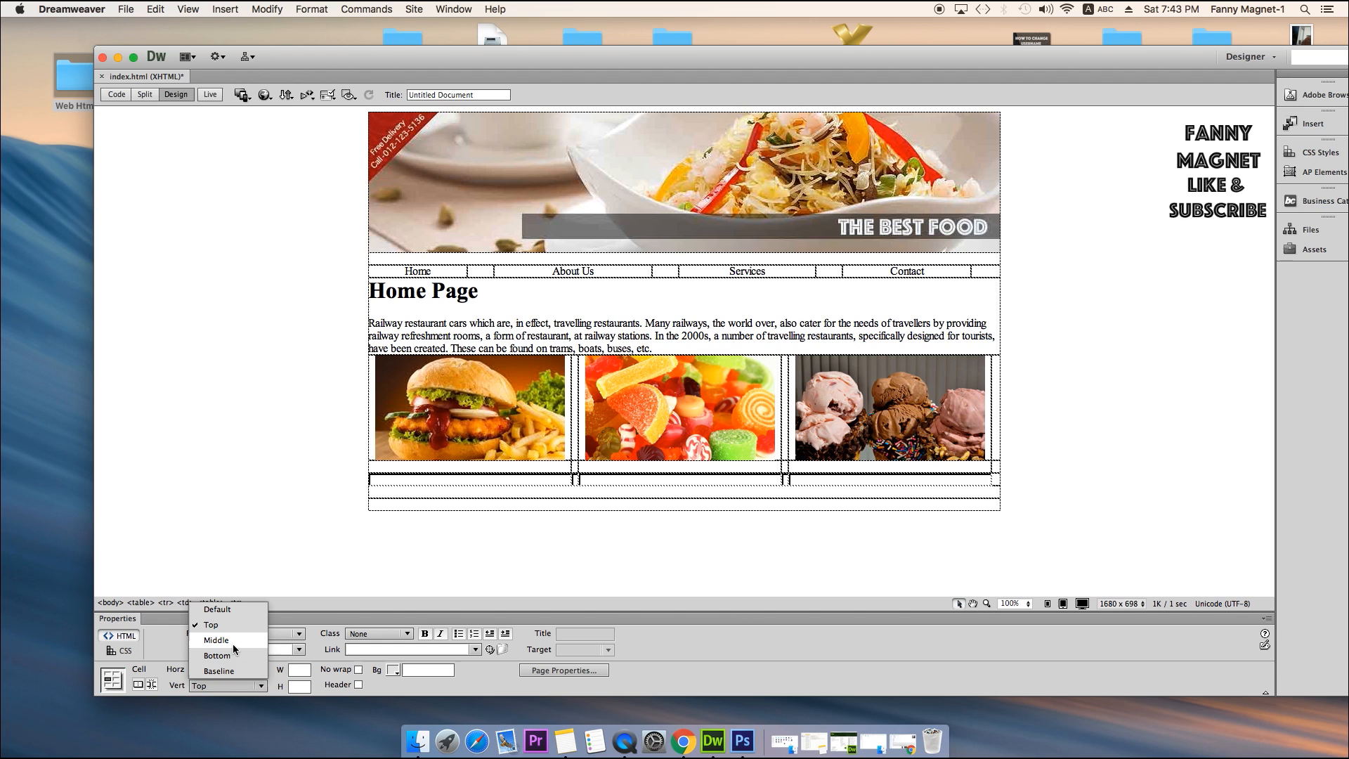
pyautogui.click(233, 640)
# Switch to Chrome and copy the Types section passage from "Another restaurant approach" through "considered a restaurant.".
pyautogui.click(464, 481)
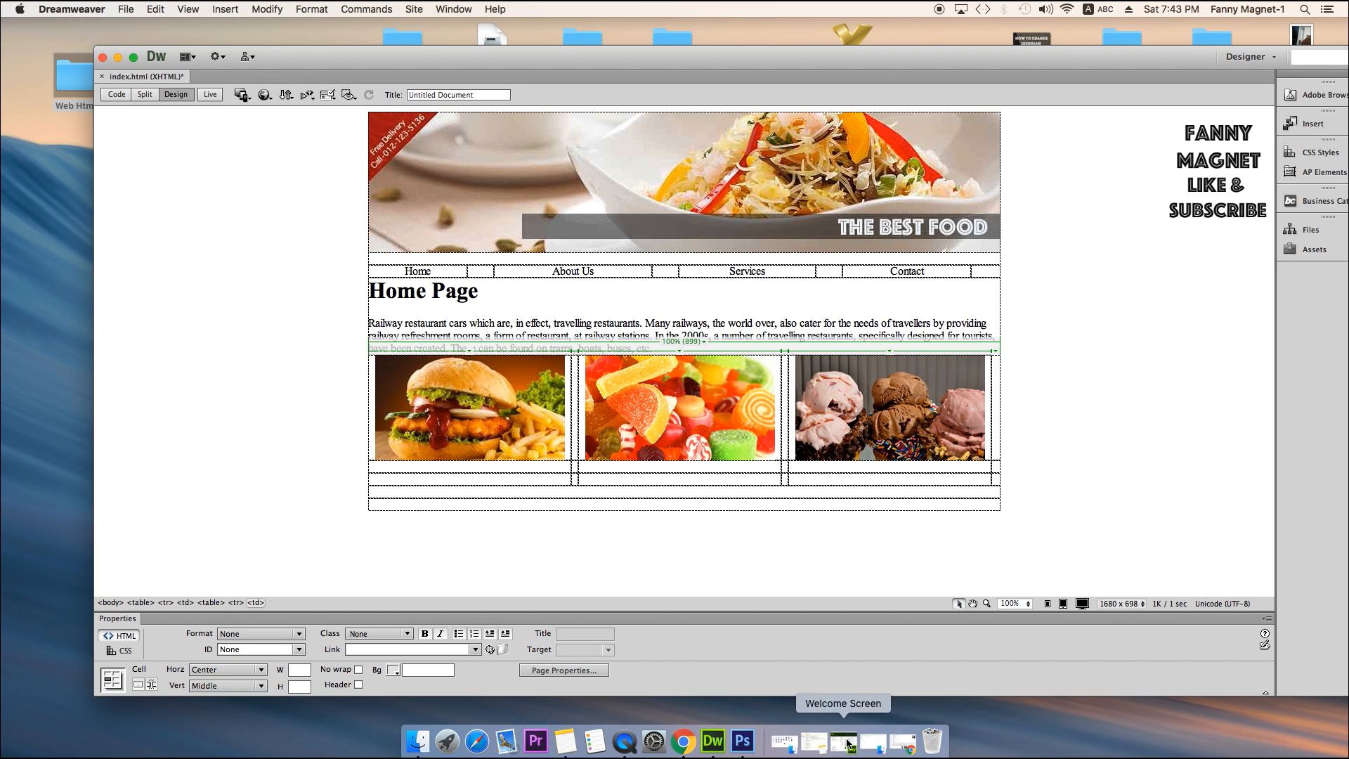
pyautogui.click(904, 747)
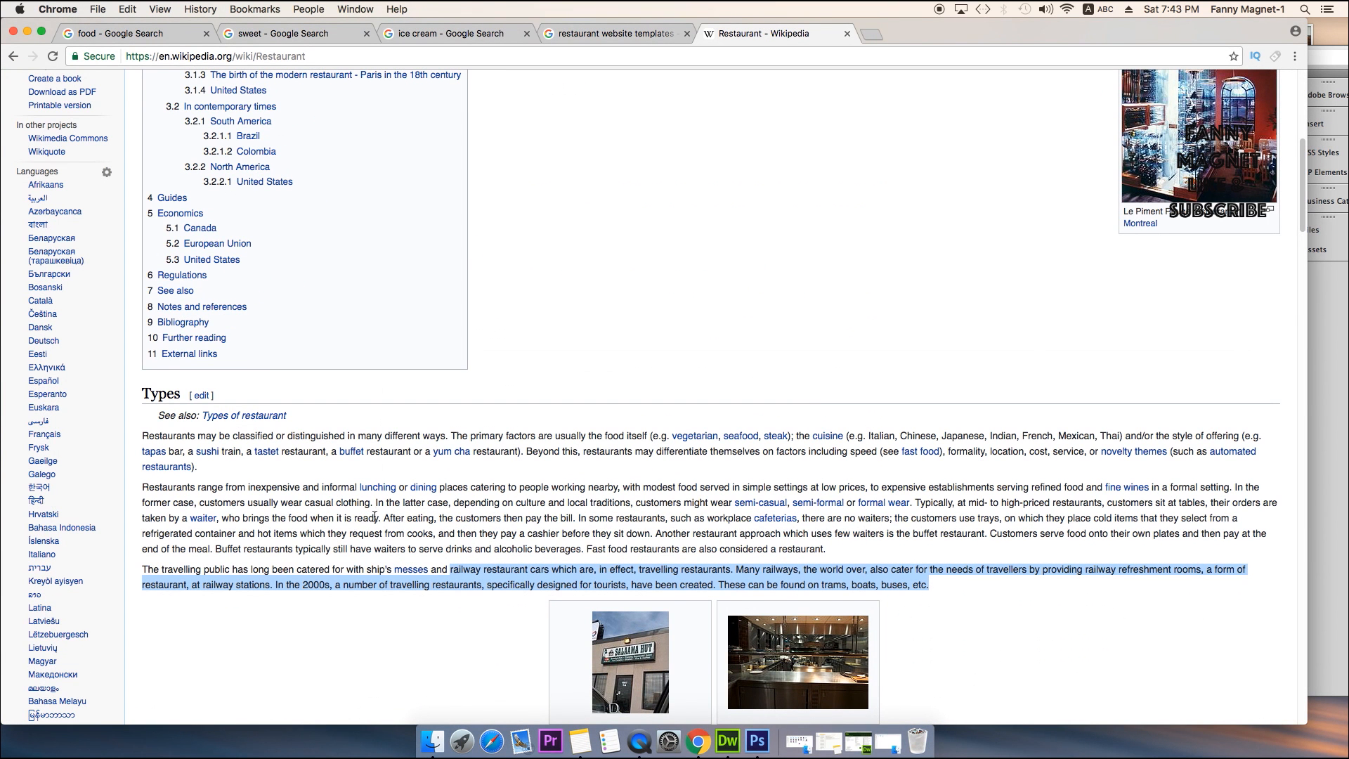
pyautogui.moveTo(221, 523); pyautogui.dragTo(512, 536)
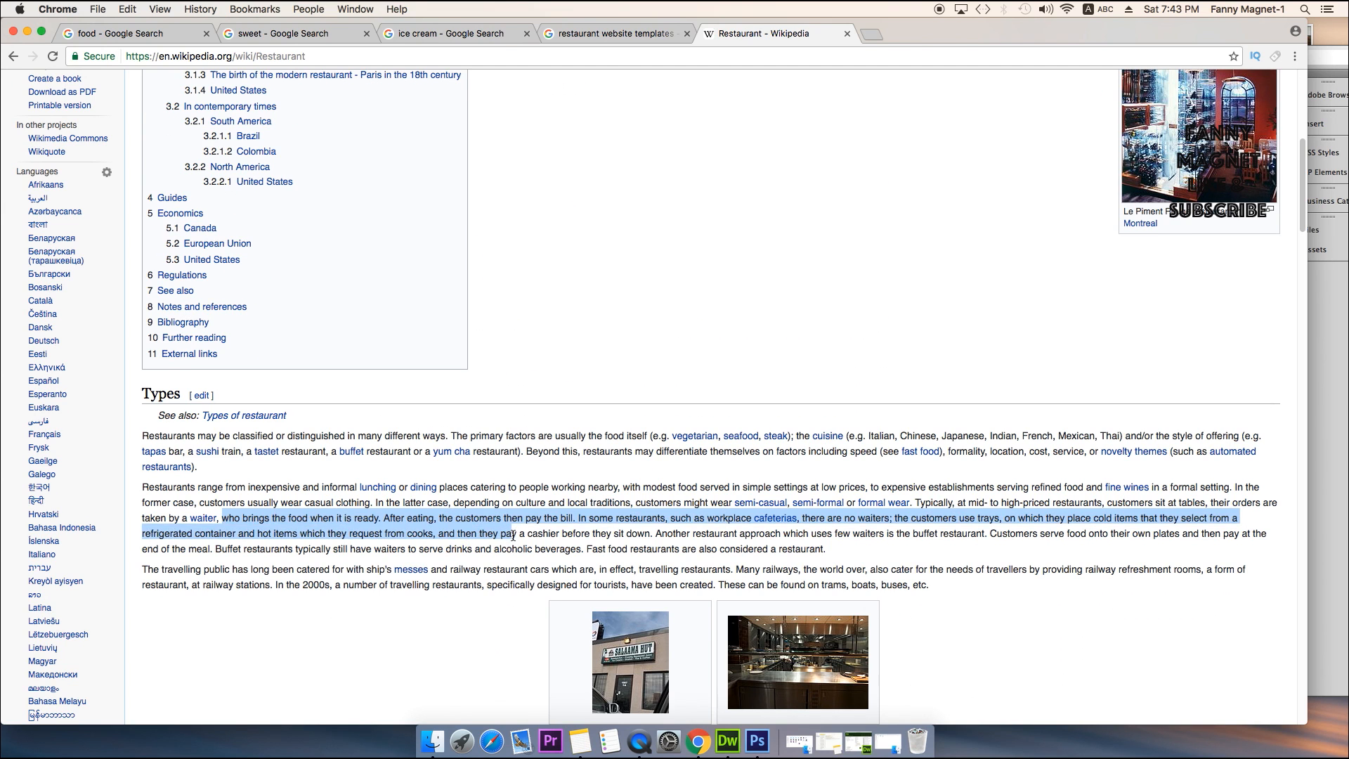
pyautogui.moveTo(819, 562); pyautogui.dragTo(658, 536)
pyautogui.press('super+c')
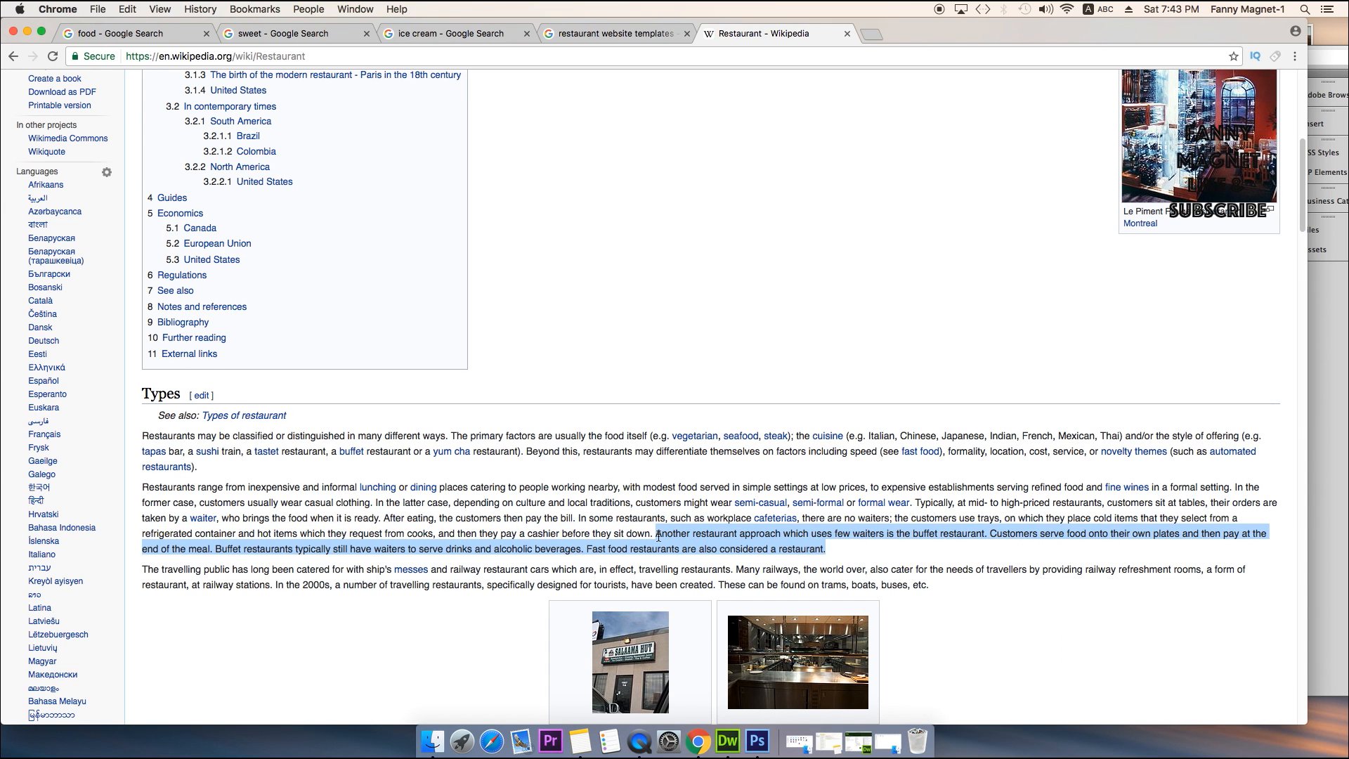
# Return to Dreamweaver and paste the copied passage into the third-row cell below the burger image.
pyautogui.click(42, 32)
pyautogui.press('super+m')
pyautogui.click(476, 481)
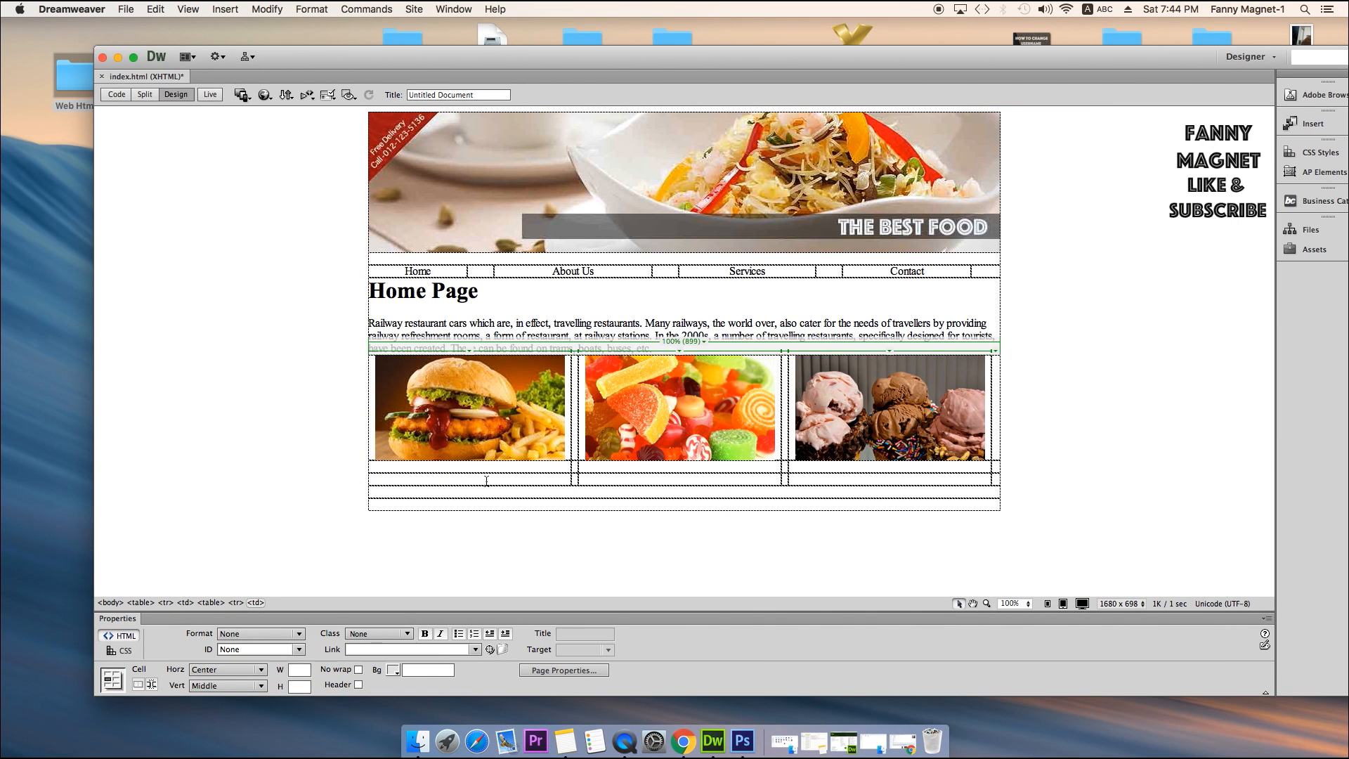
pyautogui.press('super+v')
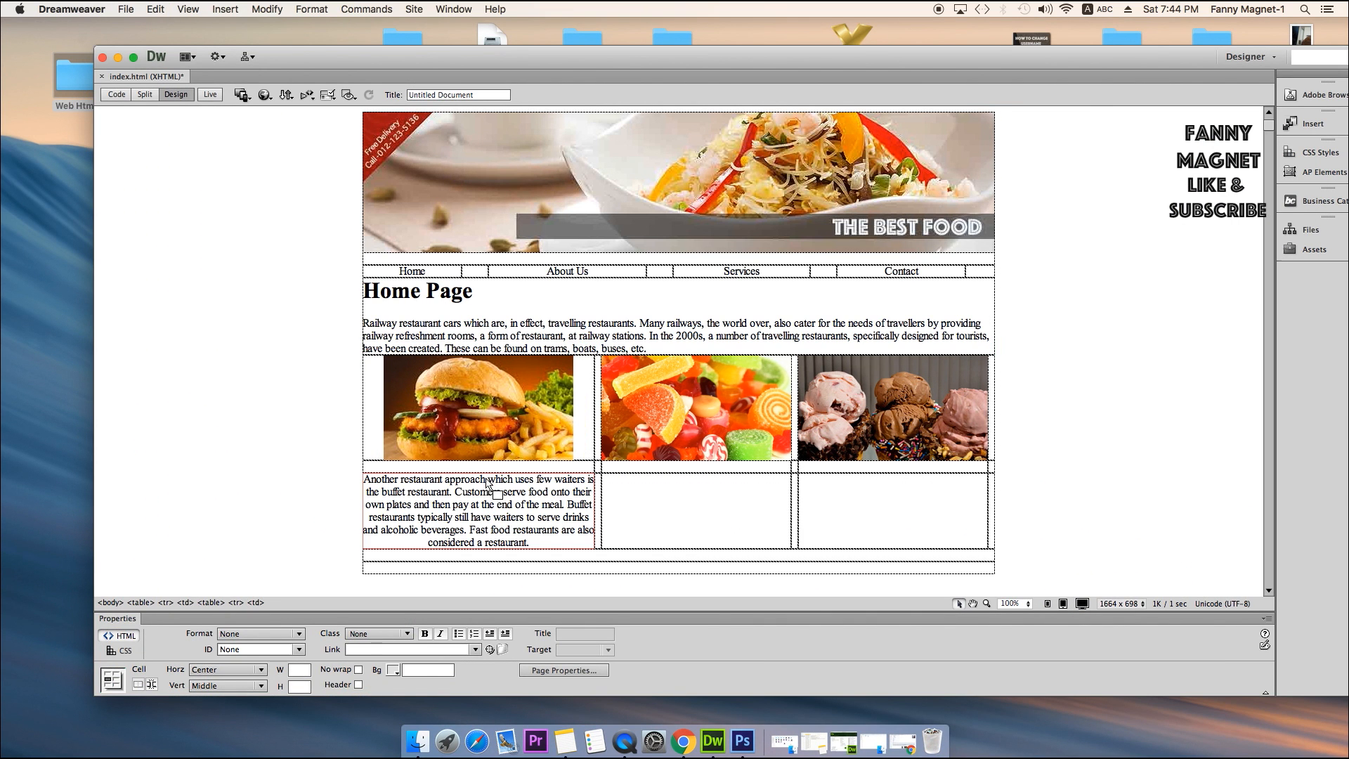
# Delete the closing words "considered a restaurant." from the text below the burger image.
pyautogui.moveTo(538, 542); pyautogui.dragTo(425, 543)
pyautogui.click(538, 541)
pyautogui.click(529, 541)
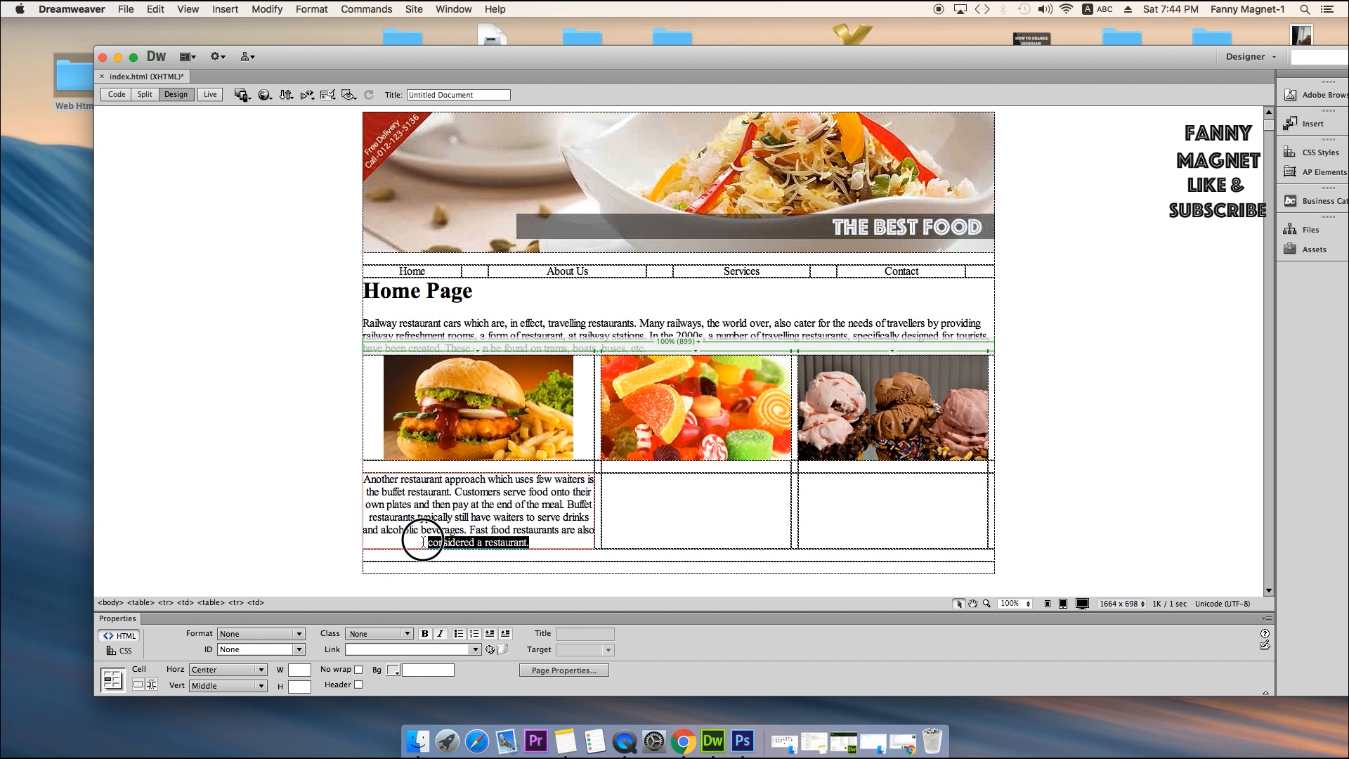
pyautogui.press('BackSpace')
# Copy the text below the burger image into the third-row cells below the candy and ice cream images.
pyautogui.keyDown('super'); pyautogui.click(529, 533); pyautogui.keyUp('super')
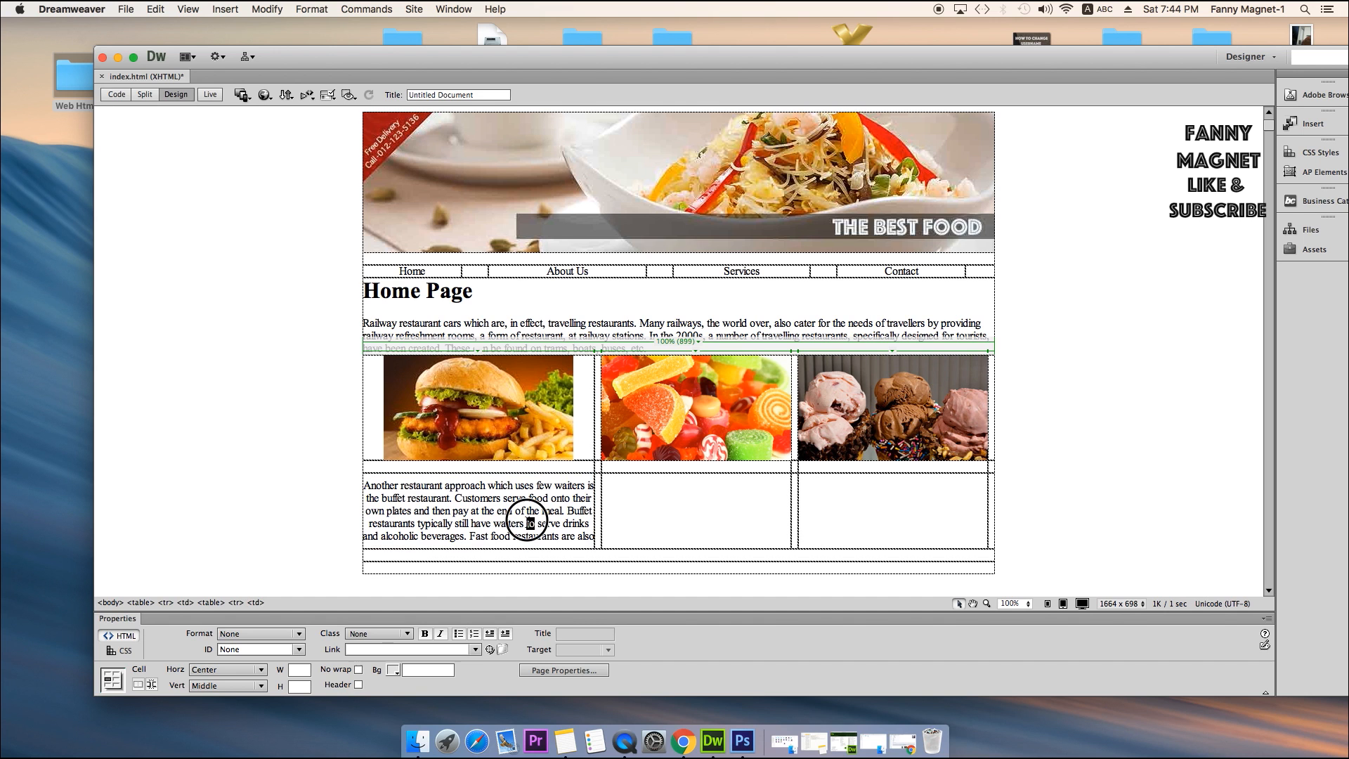
pyautogui.tripleClick(528, 525)
pyautogui.press('super+c')
pyautogui.click(694, 512)
pyautogui.press('super+v')
pyautogui.click(819, 512)
pyautogui.press('super+v')
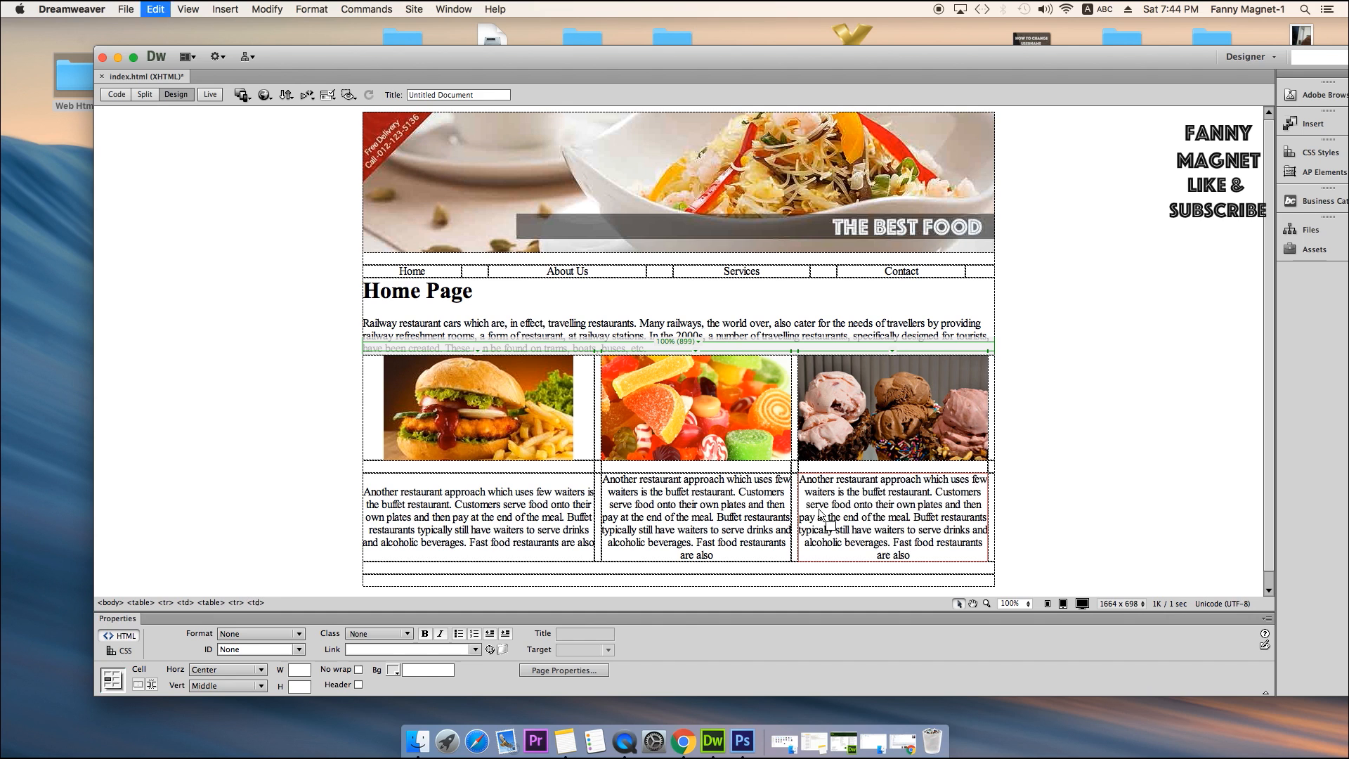
# Delete the trailing words "are also" from the texts below the candy and ice cream images.
pyautogui.moveTo(718, 554); pyautogui.dragTo(632, 551)
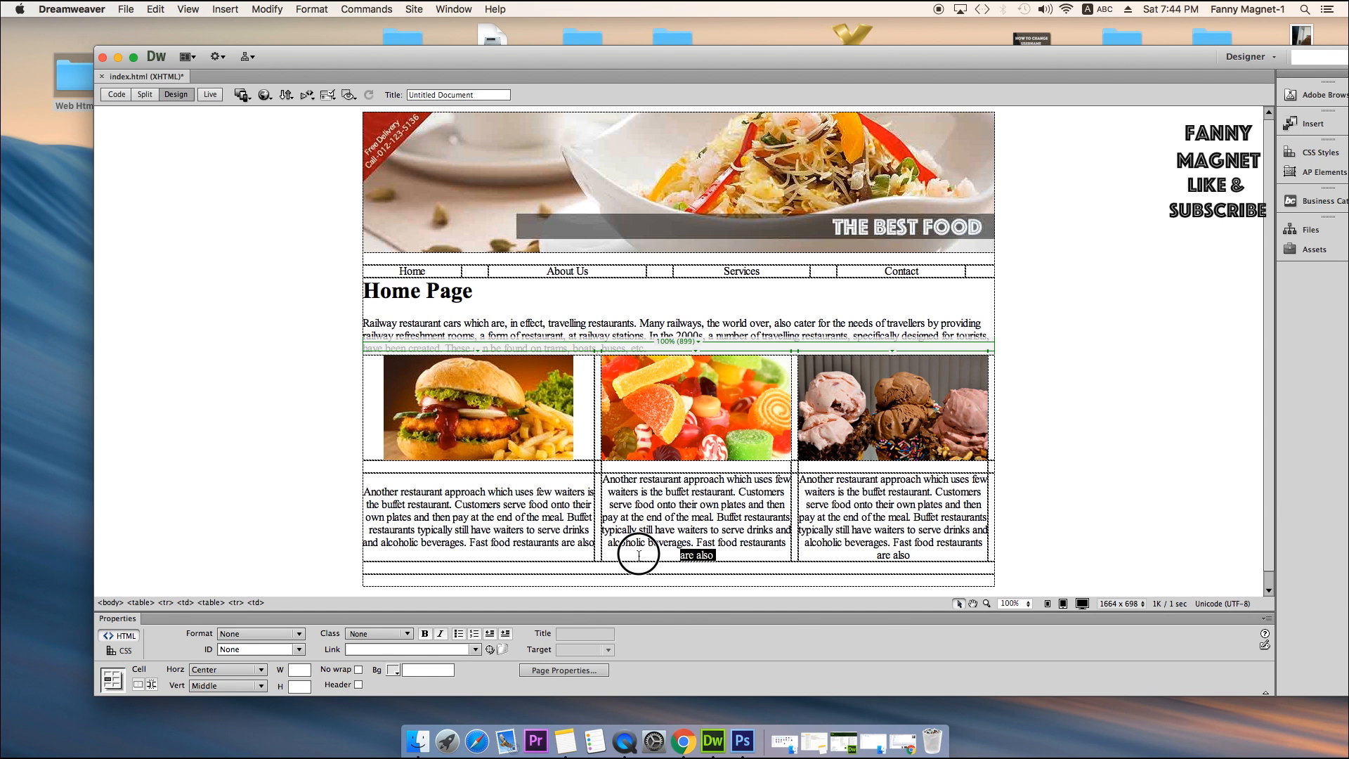
pyautogui.press('Delete')
pyautogui.moveTo(912, 555); pyautogui.dragTo(853, 558)
pyautogui.press('Delete')
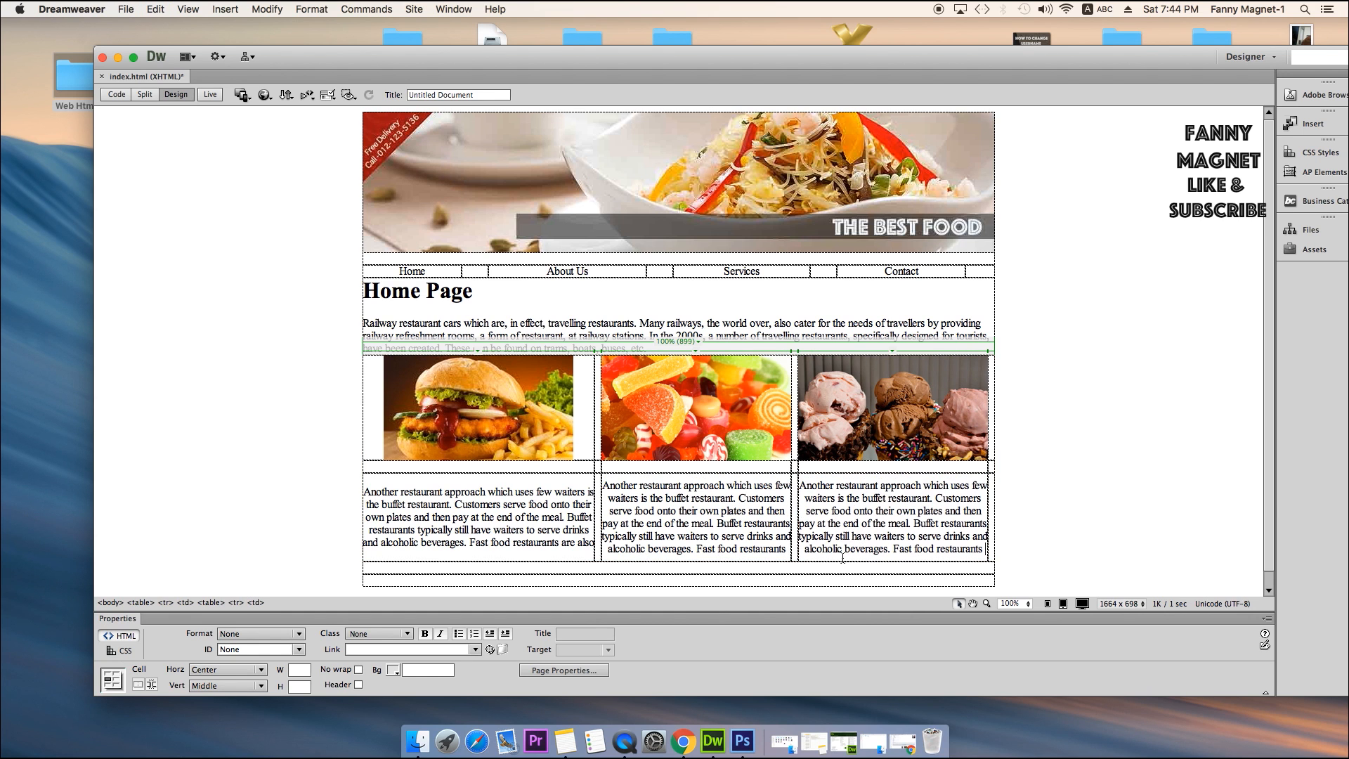
pyautogui.click(1077, 525)
pyautogui.scroll(-1, 565, 569)
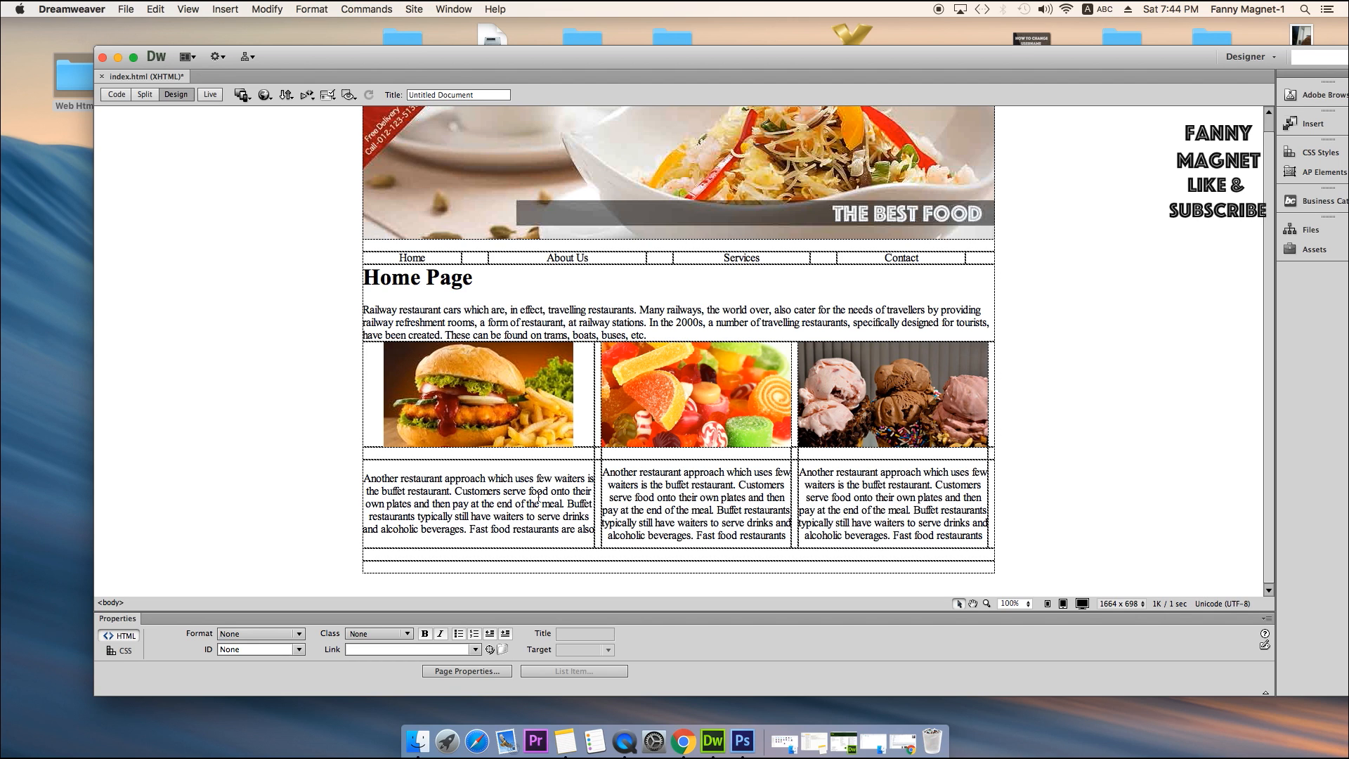
# Switch to Chrome and copy the Greece and Rome passage from "were small restaurant-bars" to "aspect of socializing" on Wikipedia's Restaurant article.
pyautogui.click(529, 555)
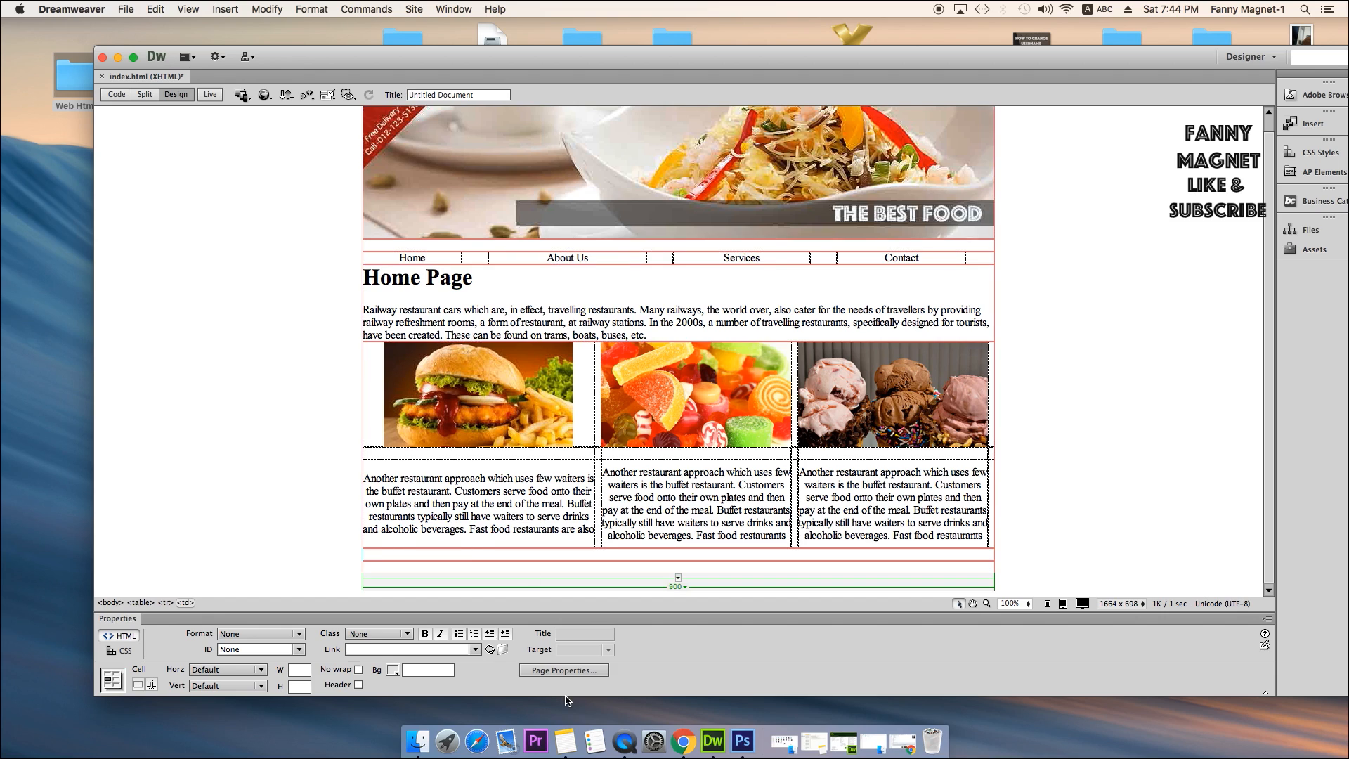
pyautogui.click(682, 742)
pyautogui.scroll(-10, 773, 457)
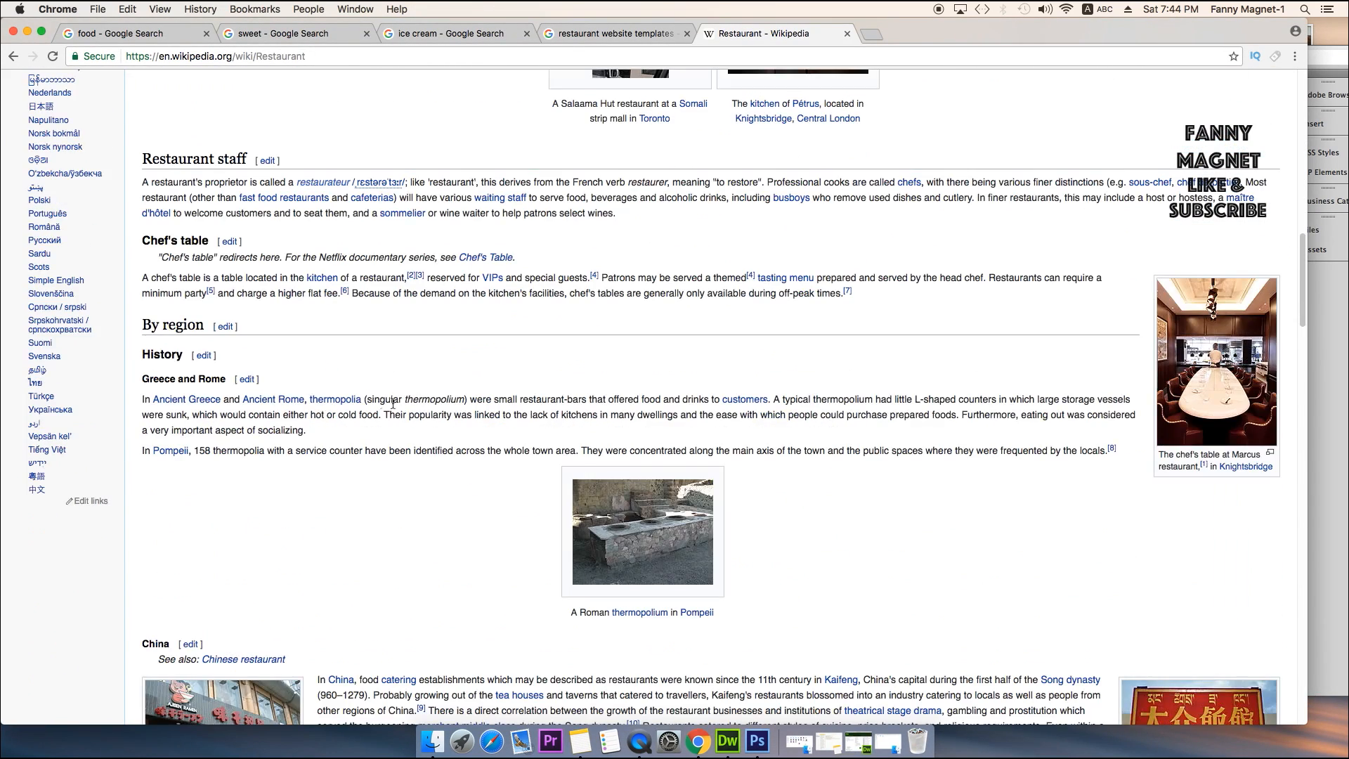
pyautogui.moveTo(471, 399); pyautogui.dragTo(917, 429)
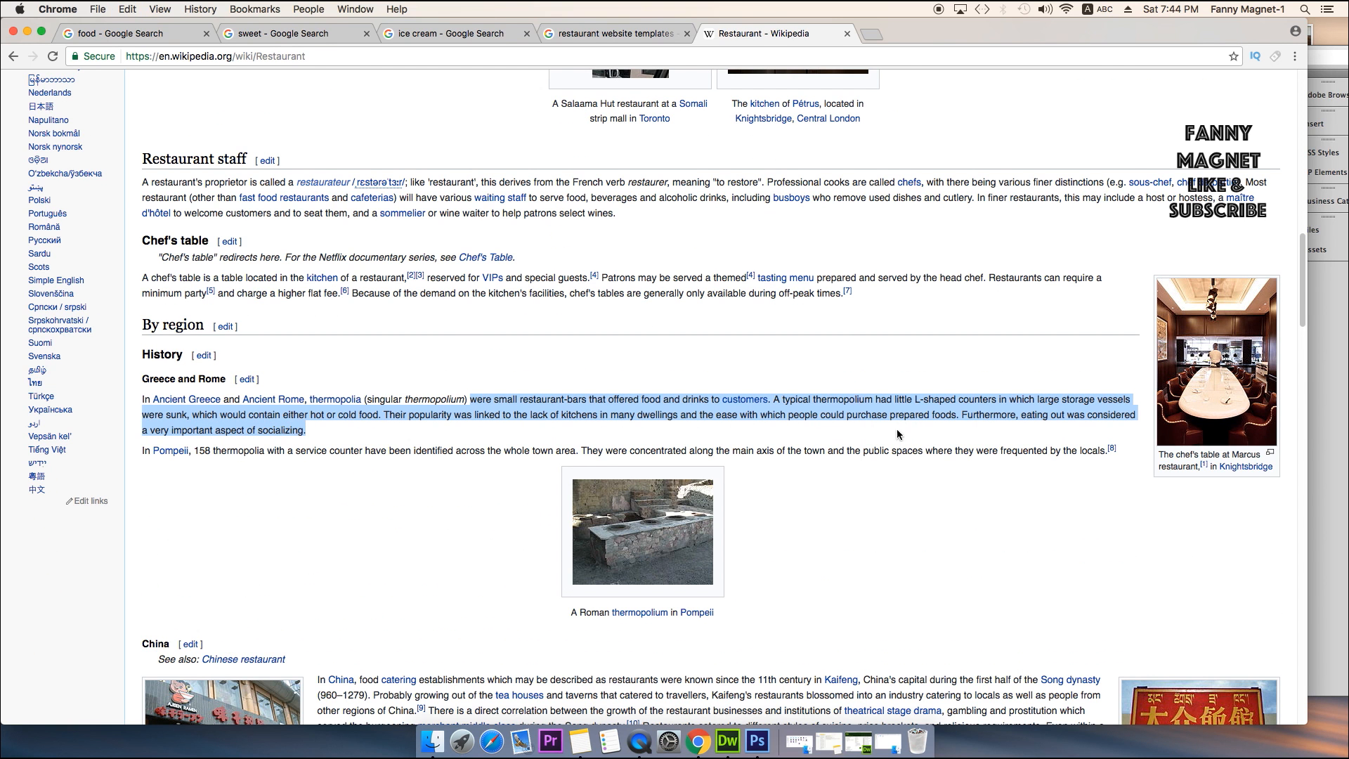
pyautogui.click(27, 31)
# Return to Dreamweaver and paste the copied passage into the empty row below the table of food images and captions.
pyautogui.click(578, 551)
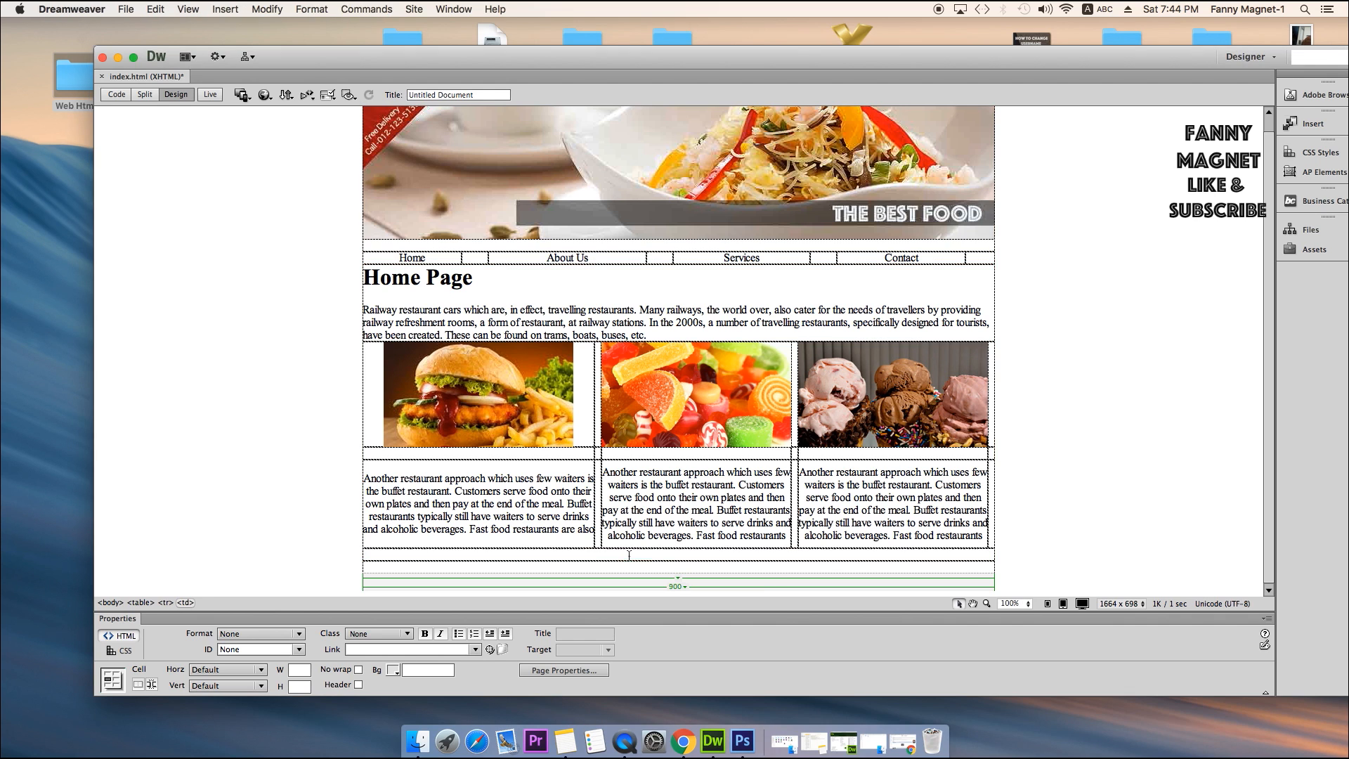
pyautogui.click(1135, 536)
pyautogui.click(767, 553)
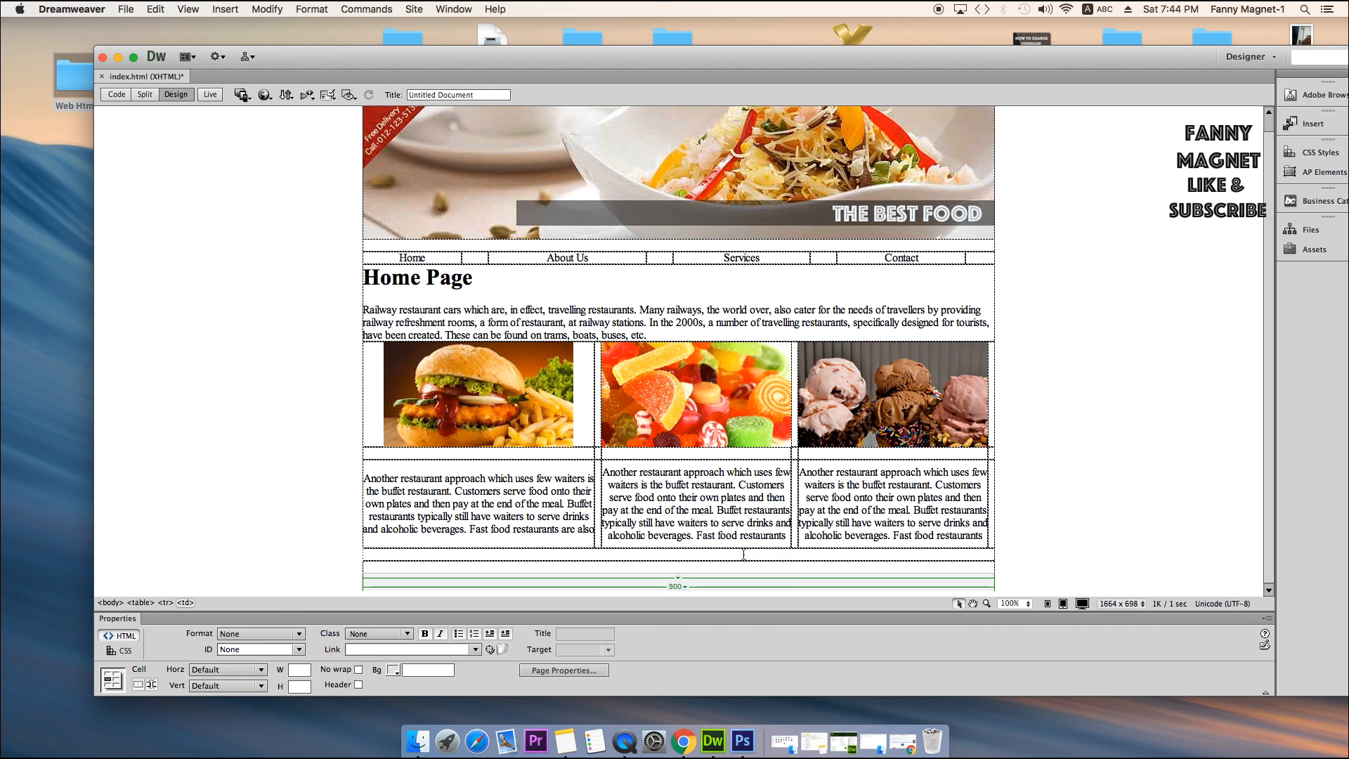
pyautogui.write('were small restaurant-bars that offered food and drinks to. A typical thermopolium had little L-shaped counters in which large storage vessels were sunk, which would contain either hot or cold food. Their popularity was linked to the lack of kitchens in many dwellings and the ease with which people could purchase prepared foods. Furthermore, eating out was considered a very important aspect of socializing.')
# Set the pasted passage's cell to Center horizontal alignment and save the page.
pyautogui.click(229, 668)
pyautogui.click(224, 694)
pyautogui.click(1144, 490)
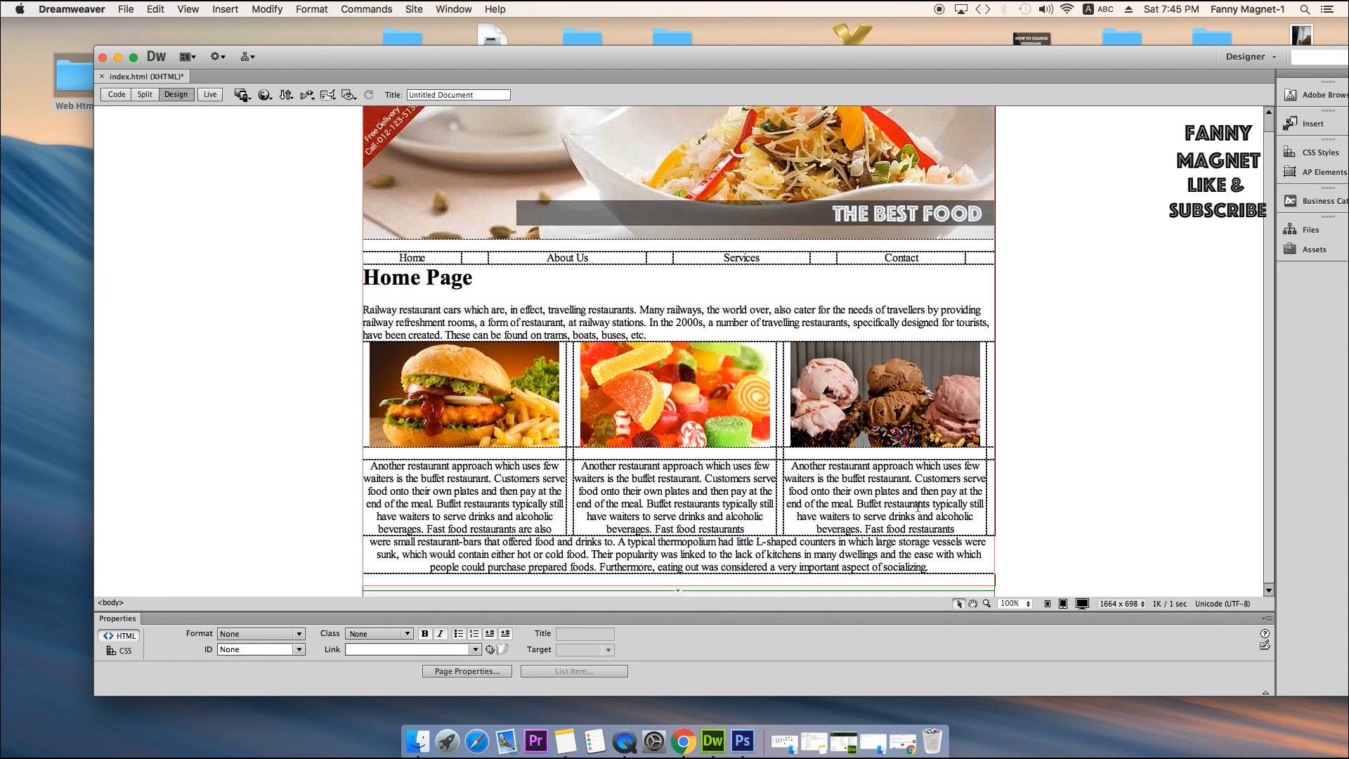
pyautogui.click(701, 580)
pyautogui.press('super+s')
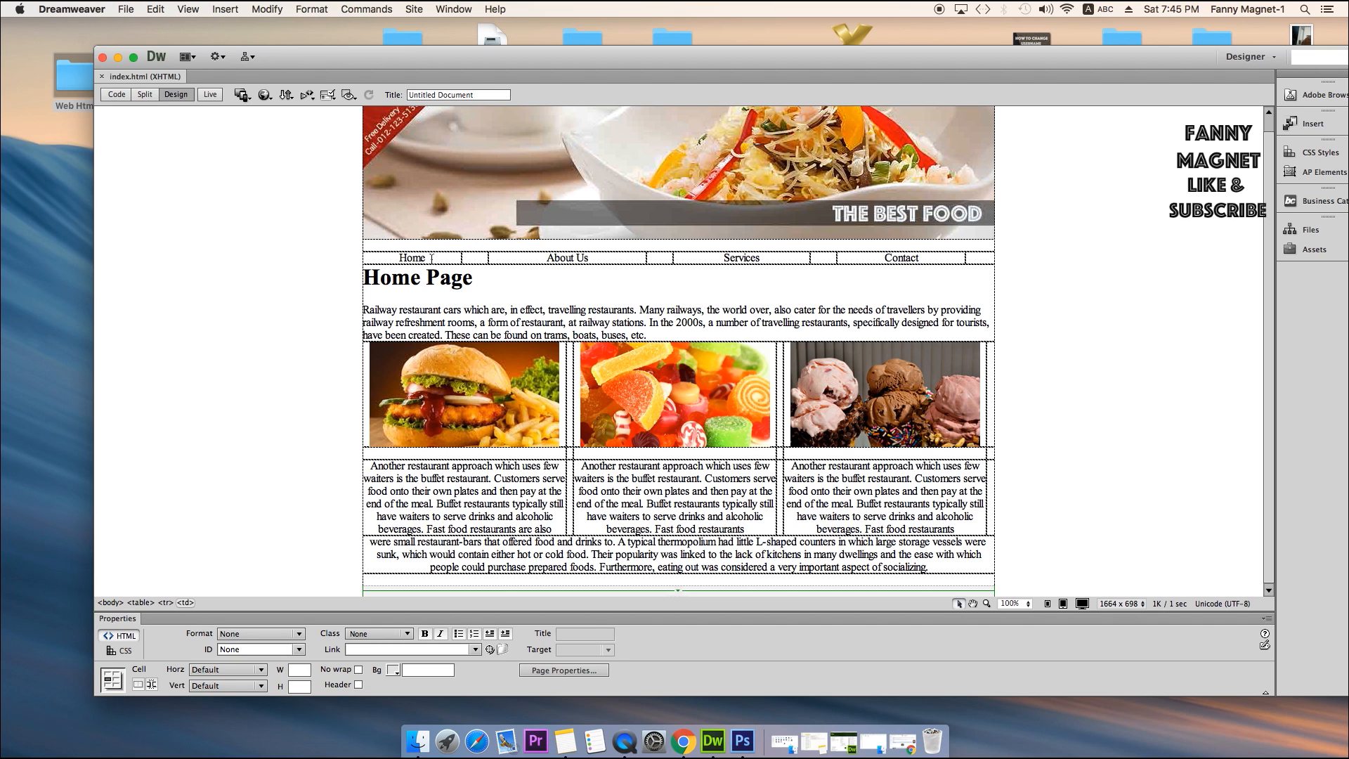
pyautogui.tripleClick(584, 257)
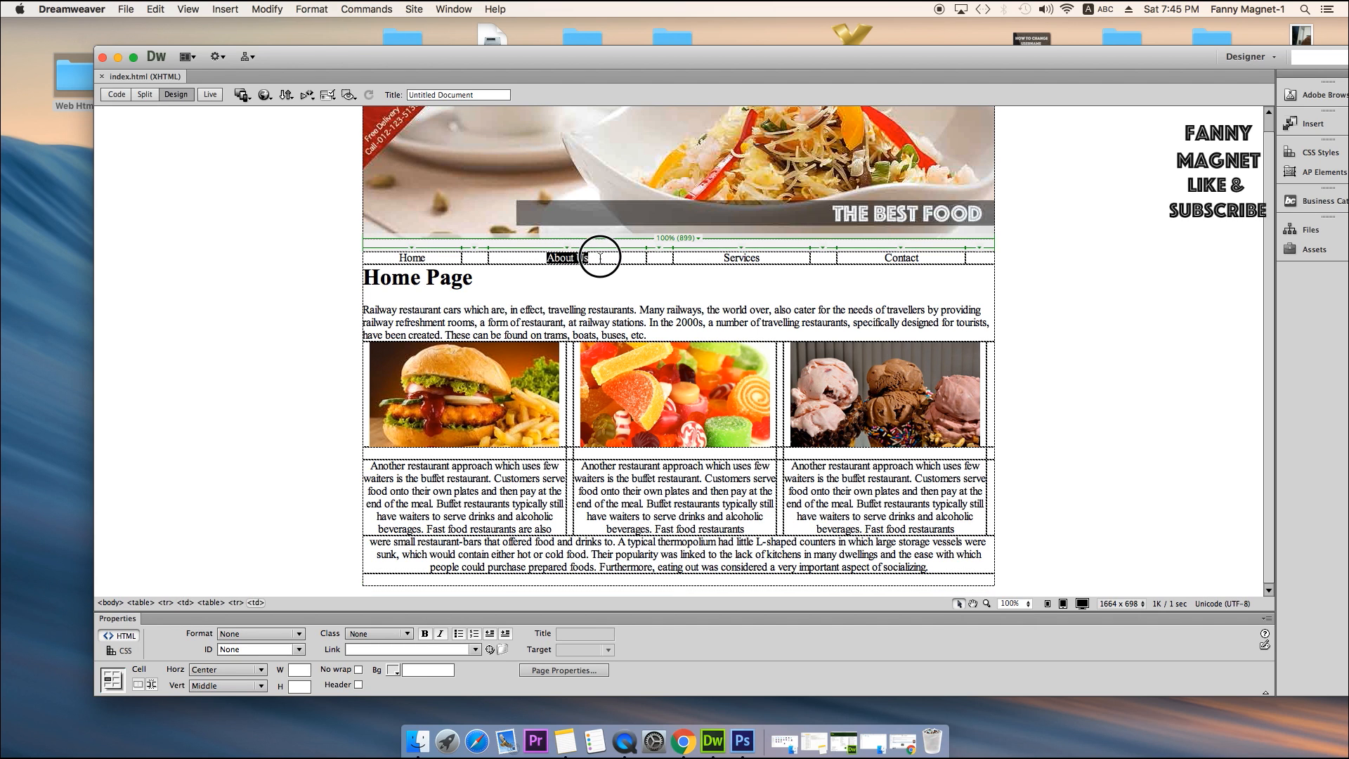
pyautogui.click(726, 258)
pyautogui.doubleClick(726, 257)
pyautogui.doubleClick(412, 257)
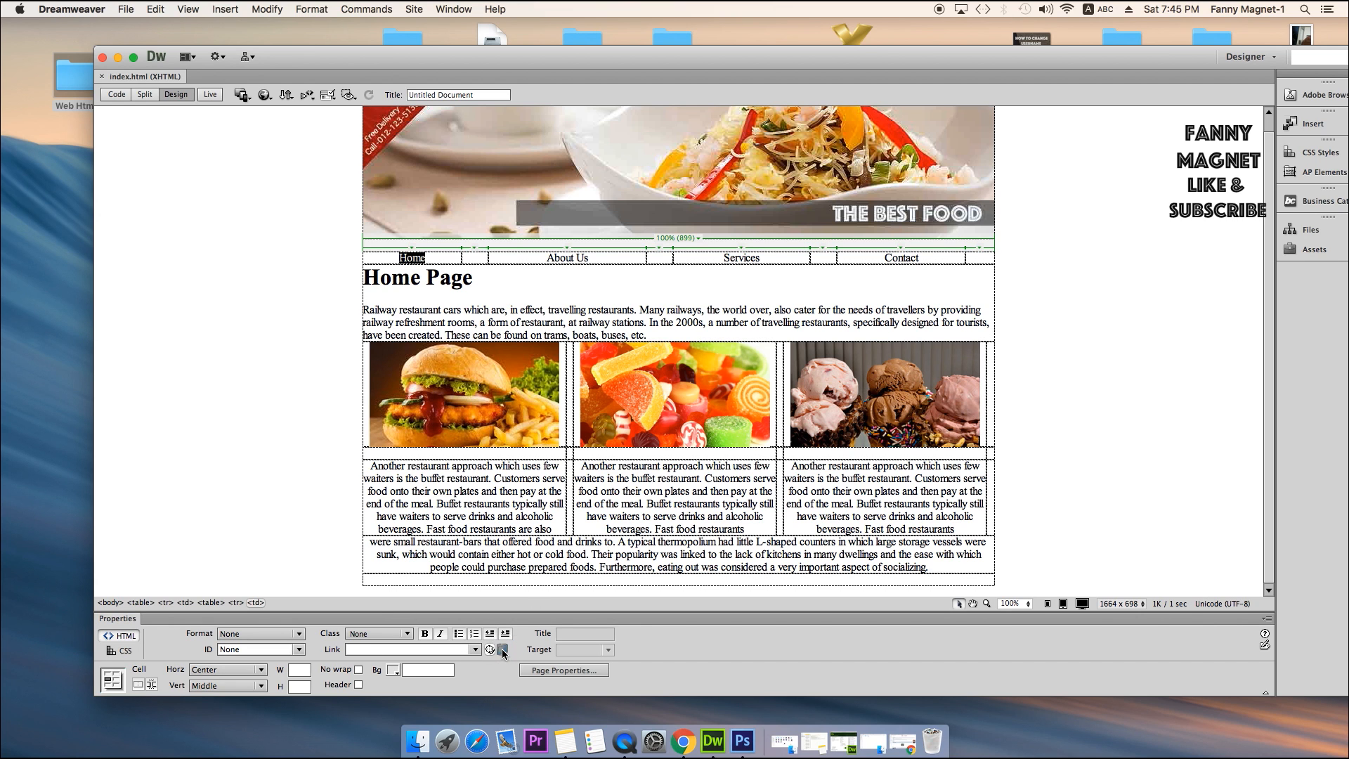
pyautogui.click(902, 580)
pyautogui.scroll(2, 969, 359)
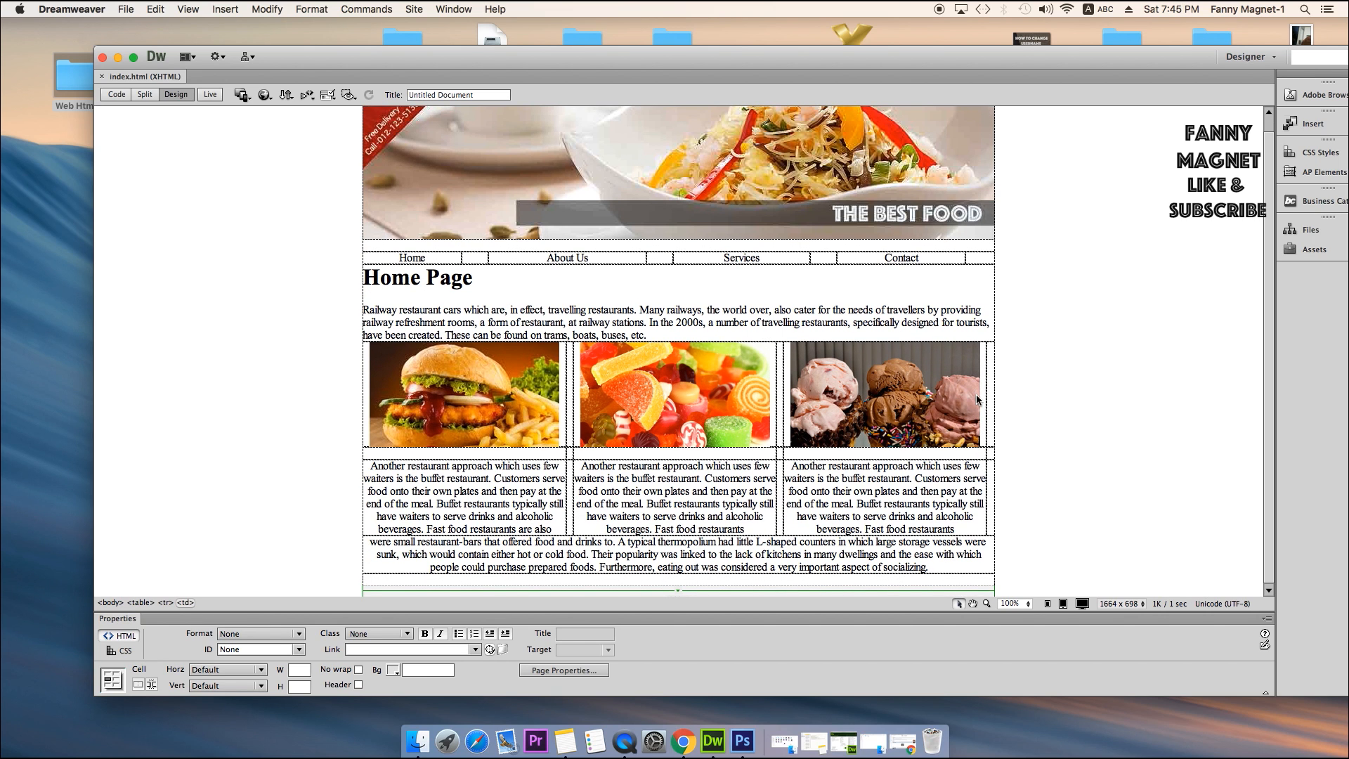
# Add blank paragraph space after the closing word "socializing" in the passage below the food images.
pyautogui.click(943, 565)
pyautogui.press('Return')
pyautogui.press('Return')
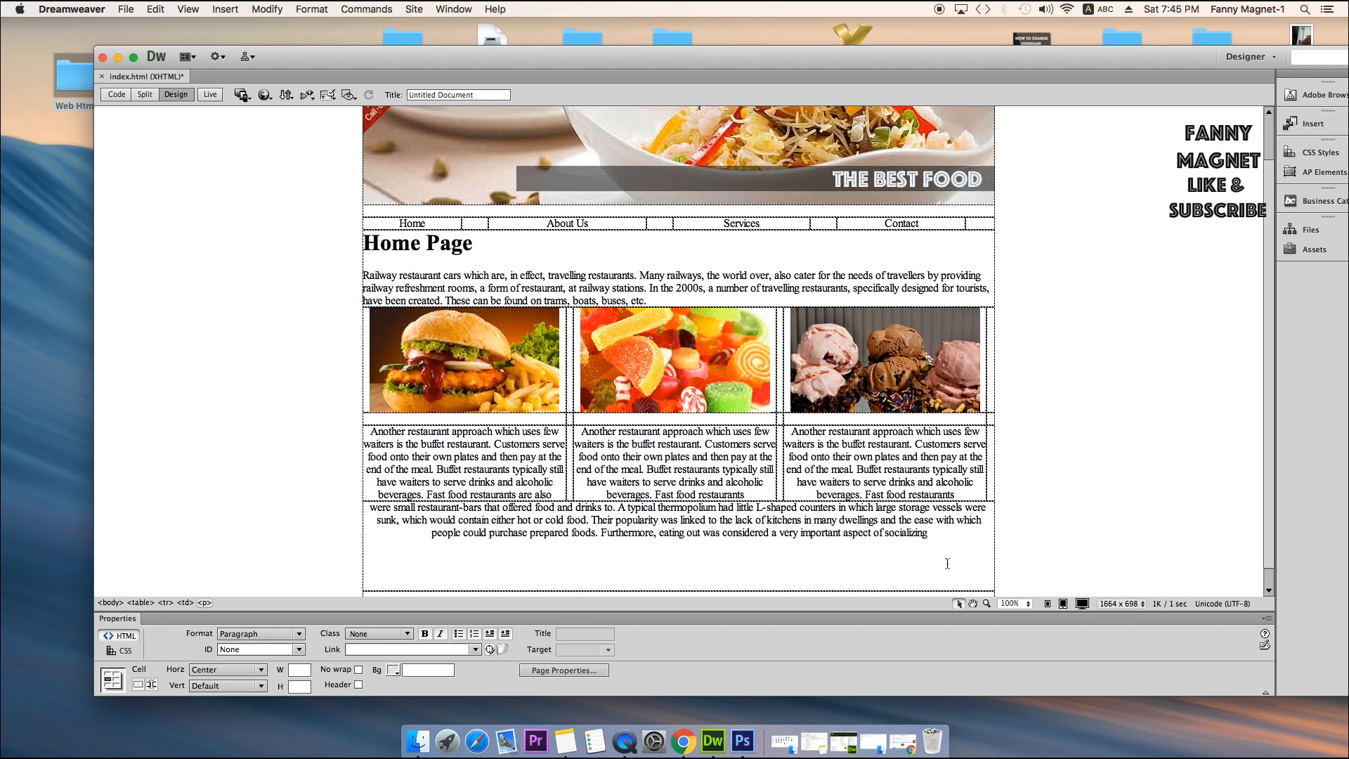
# Enter a footer credit reading "Designed By :" followed by the designer's name in the last row of the layout table.
pyautogui.click(713, 579)
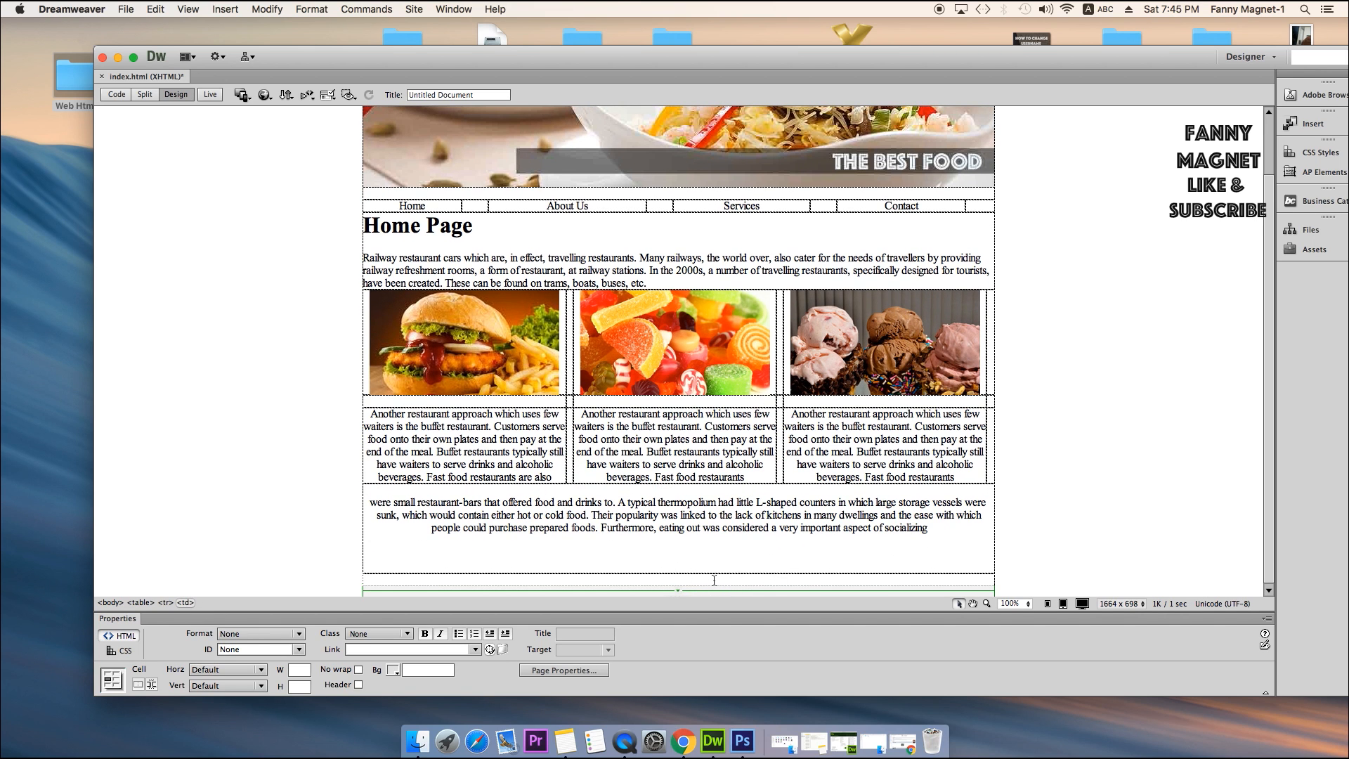
pyautogui.write('W')
pyautogui.press('BackSpace')
pyautogui.write('Designed By : Fanny Magne')
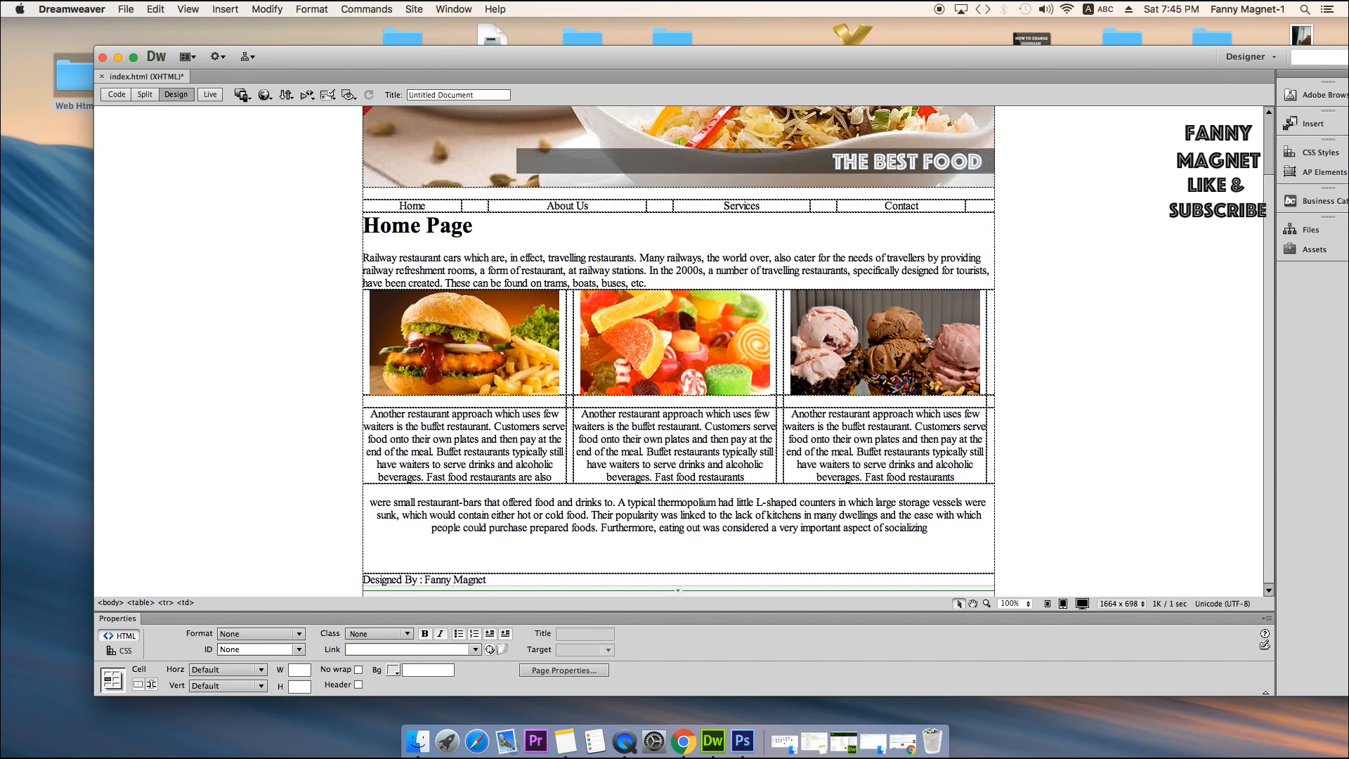
pyautogui.write('t')
# Set the footer credit's cell to Center horizontal alignment.
pyautogui.click(225, 686)
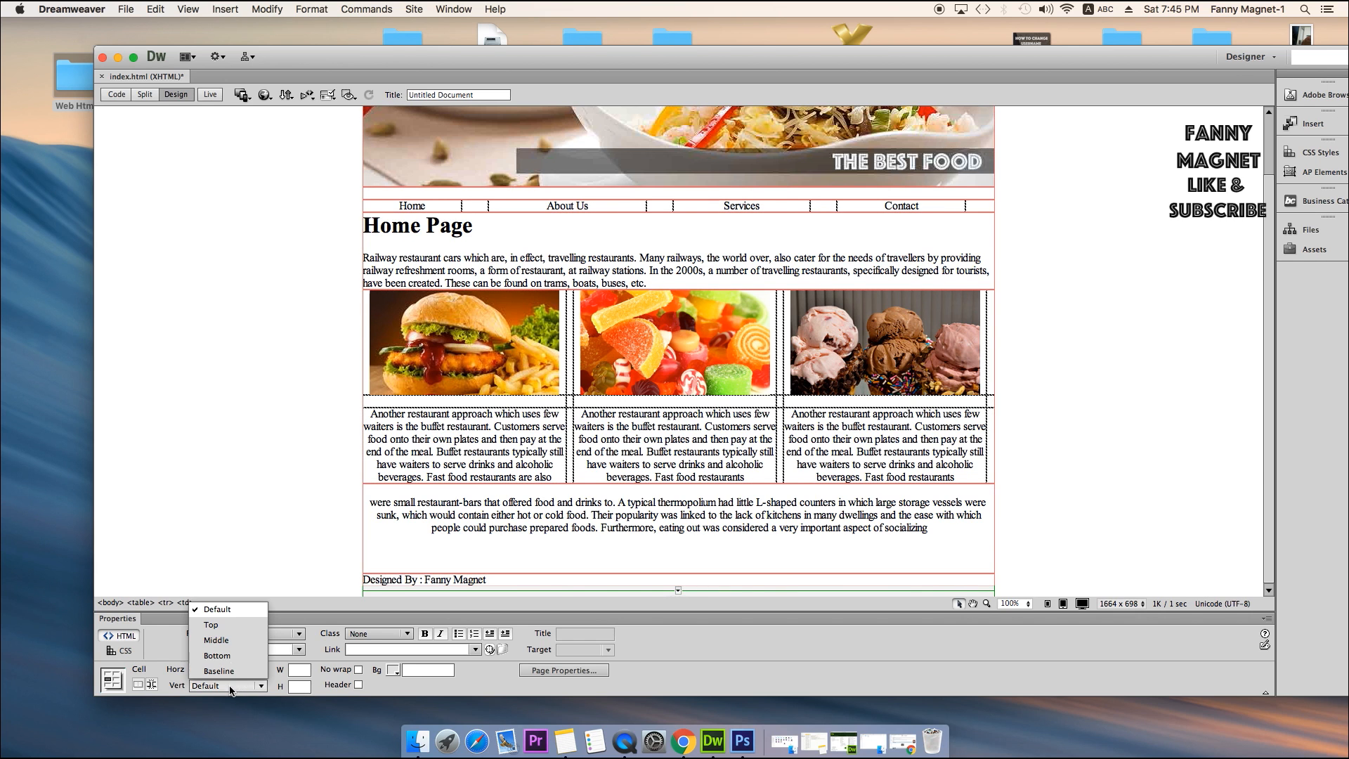
pyautogui.click(172, 685)
pyautogui.click(217, 670)
pyautogui.click(217, 700)
pyautogui.click(1100, 525)
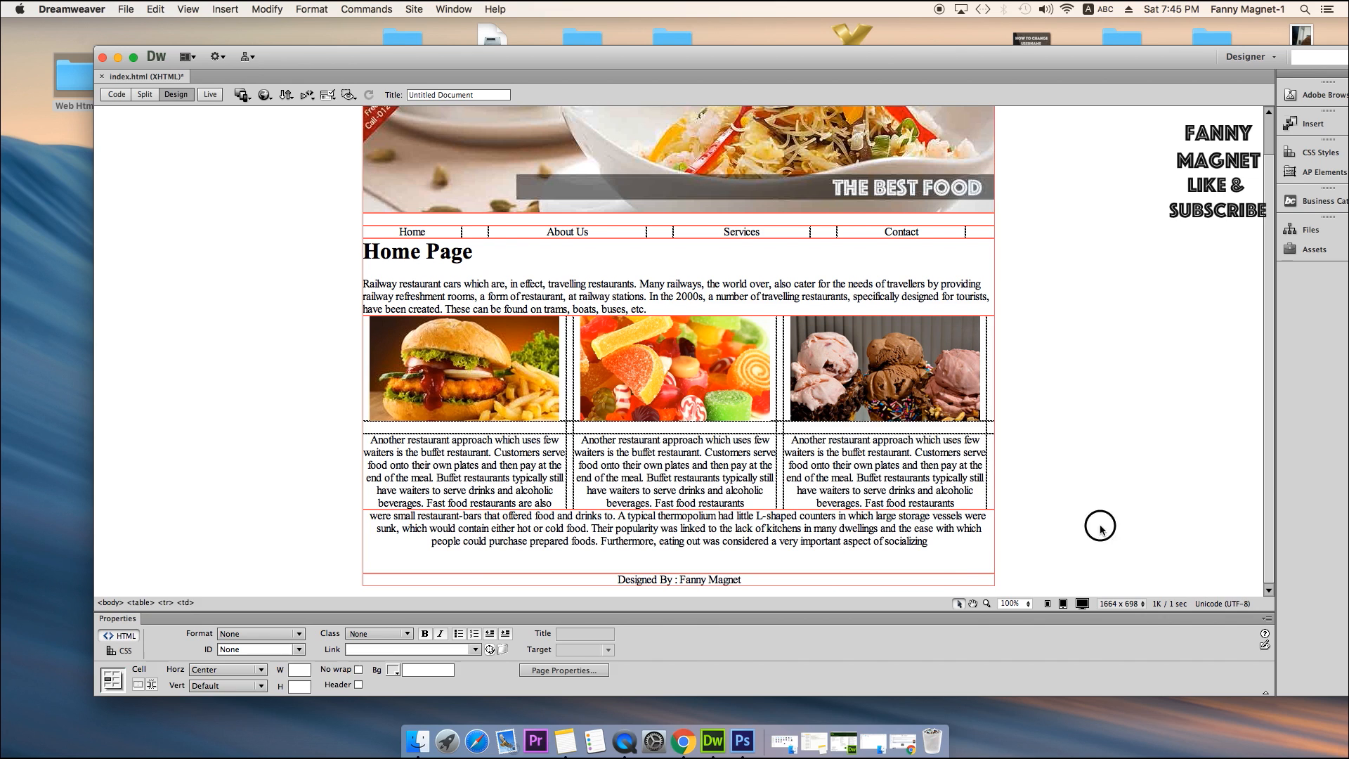
# Set the vertical alignment of the cell holding the restaurant-bars passage to Middle.
pyautogui.click(927, 557)
pyautogui.doubleClick(906, 541)
pyautogui.click(947, 541)
pyautogui.click(231, 685)
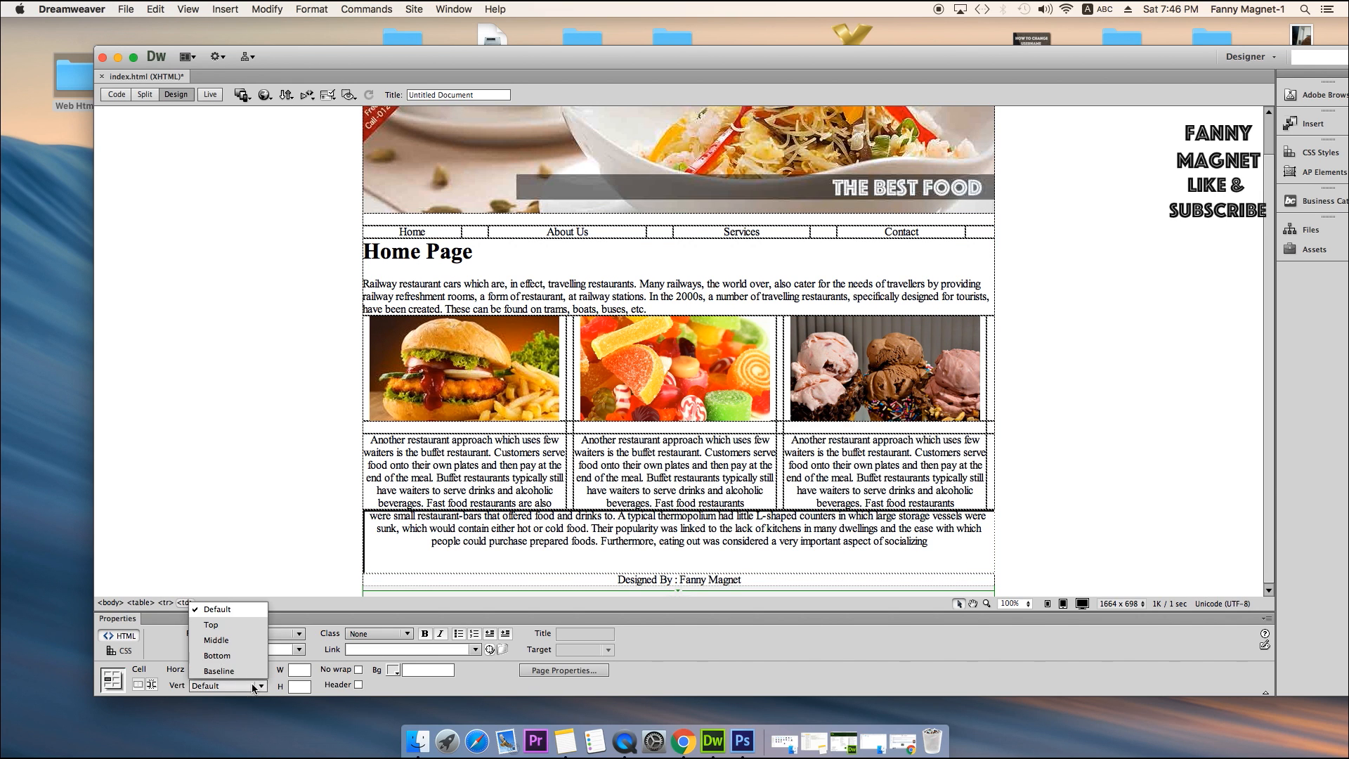
pyautogui.click(242, 642)
pyautogui.click(679, 562)
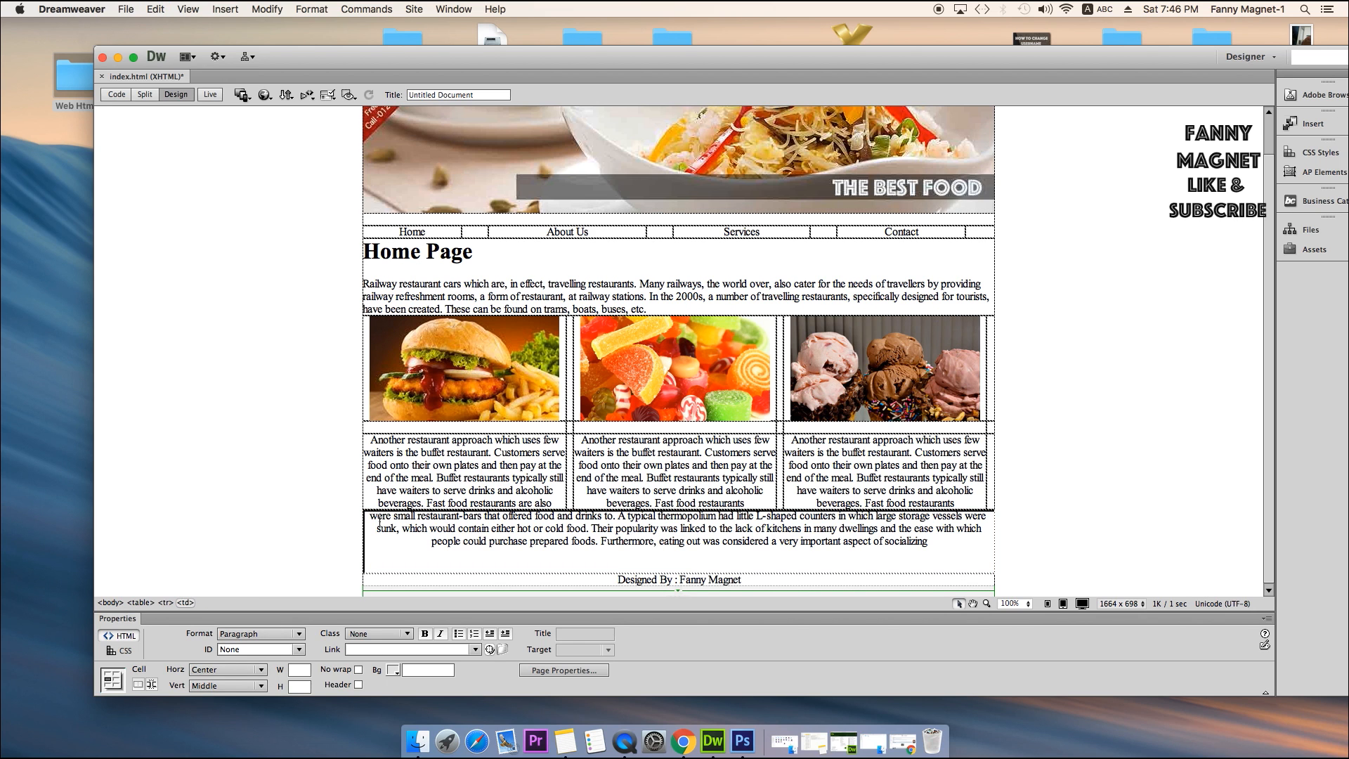
# Reapply Center horizontal alignment to the restaurant-bars passage and save the page.
pyautogui.moveTo(373, 524); pyautogui.dragTo(892, 554)
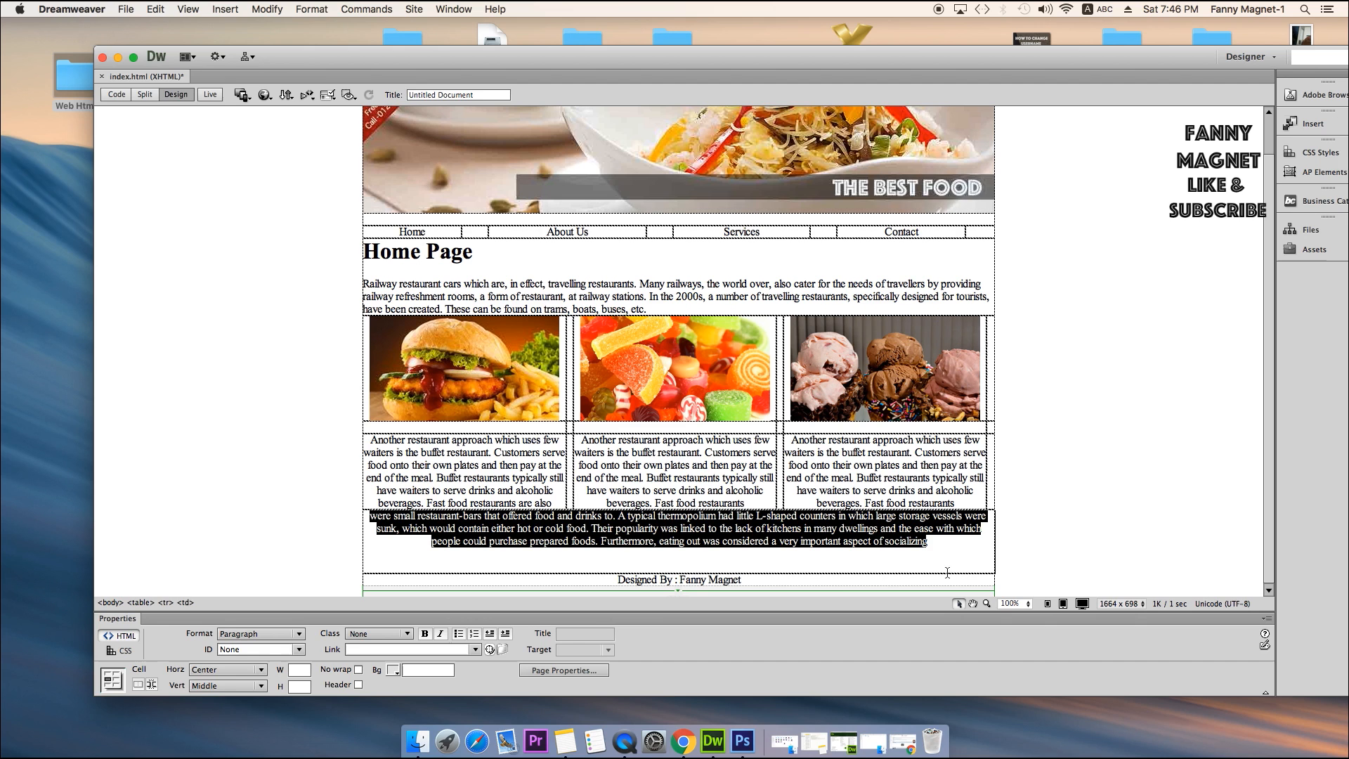
pyautogui.click(236, 672)
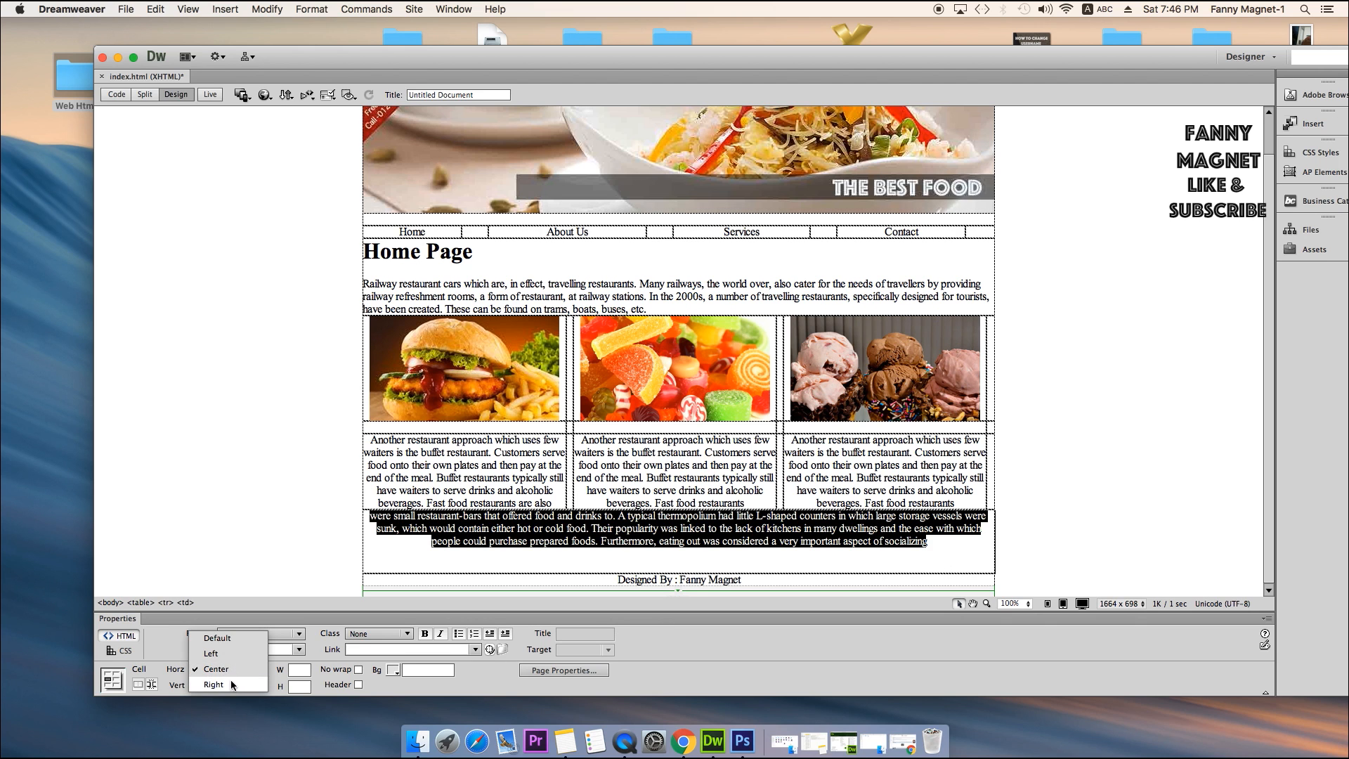
pyautogui.click(232, 673)
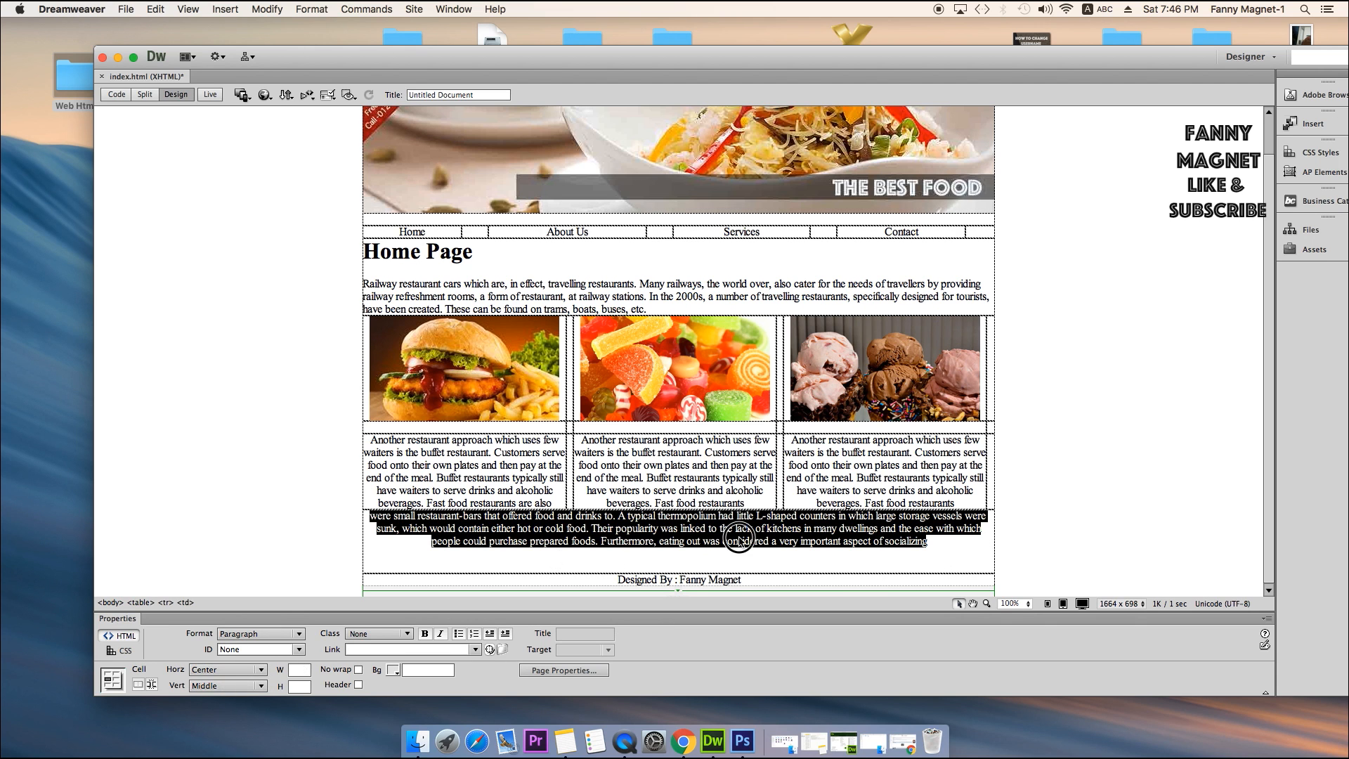
pyautogui.click(752, 560)
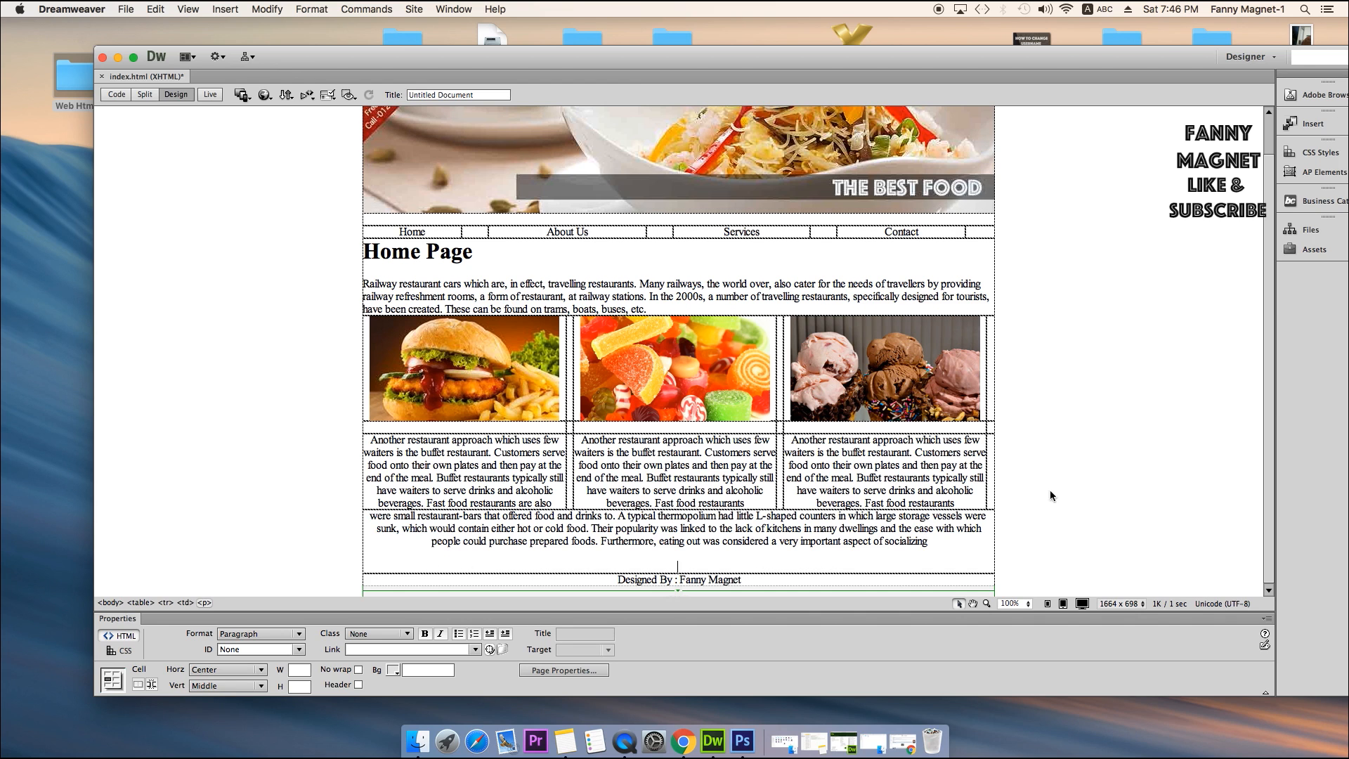
pyautogui.scroll(3, 1076, 497)
pyautogui.press('super+s')
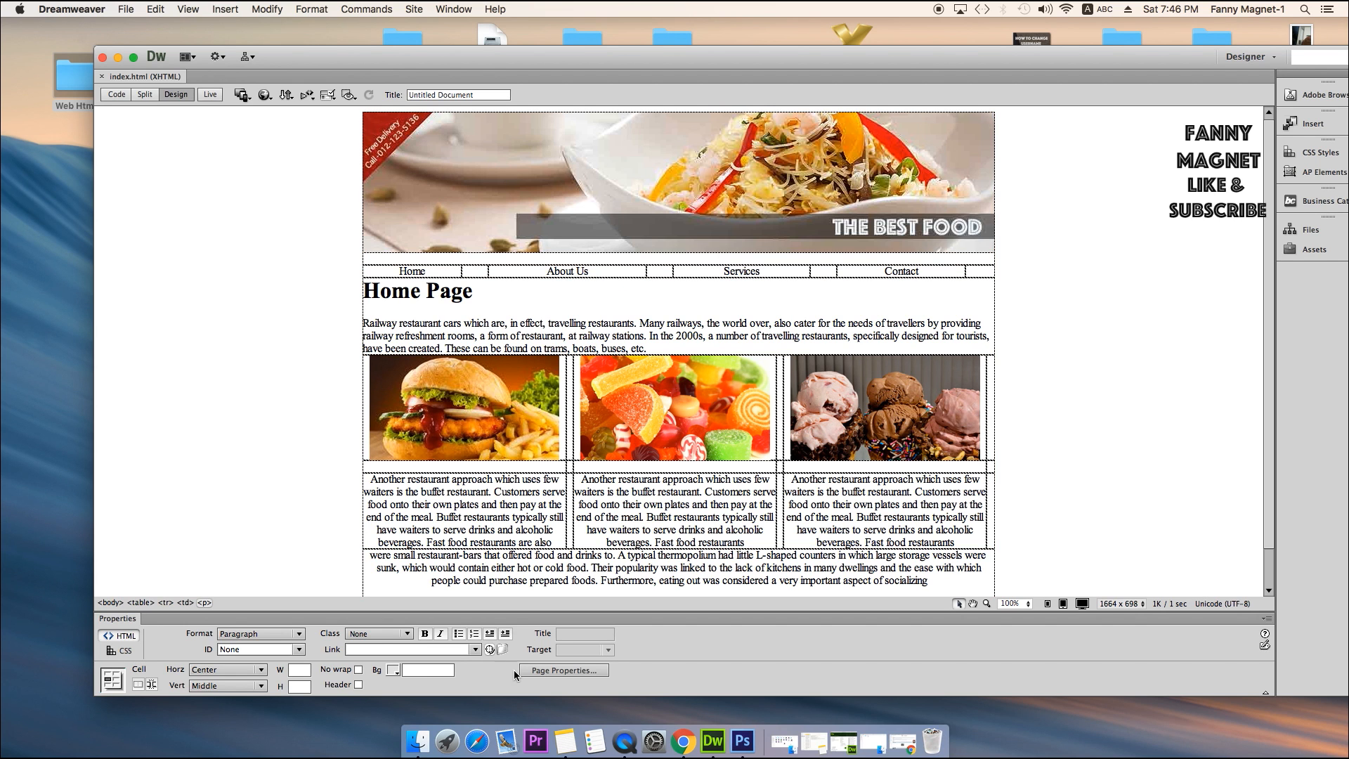
# Set the page's left, right, top and bottom margins to 0 px in the page properties.
pyautogui.click(545, 671)
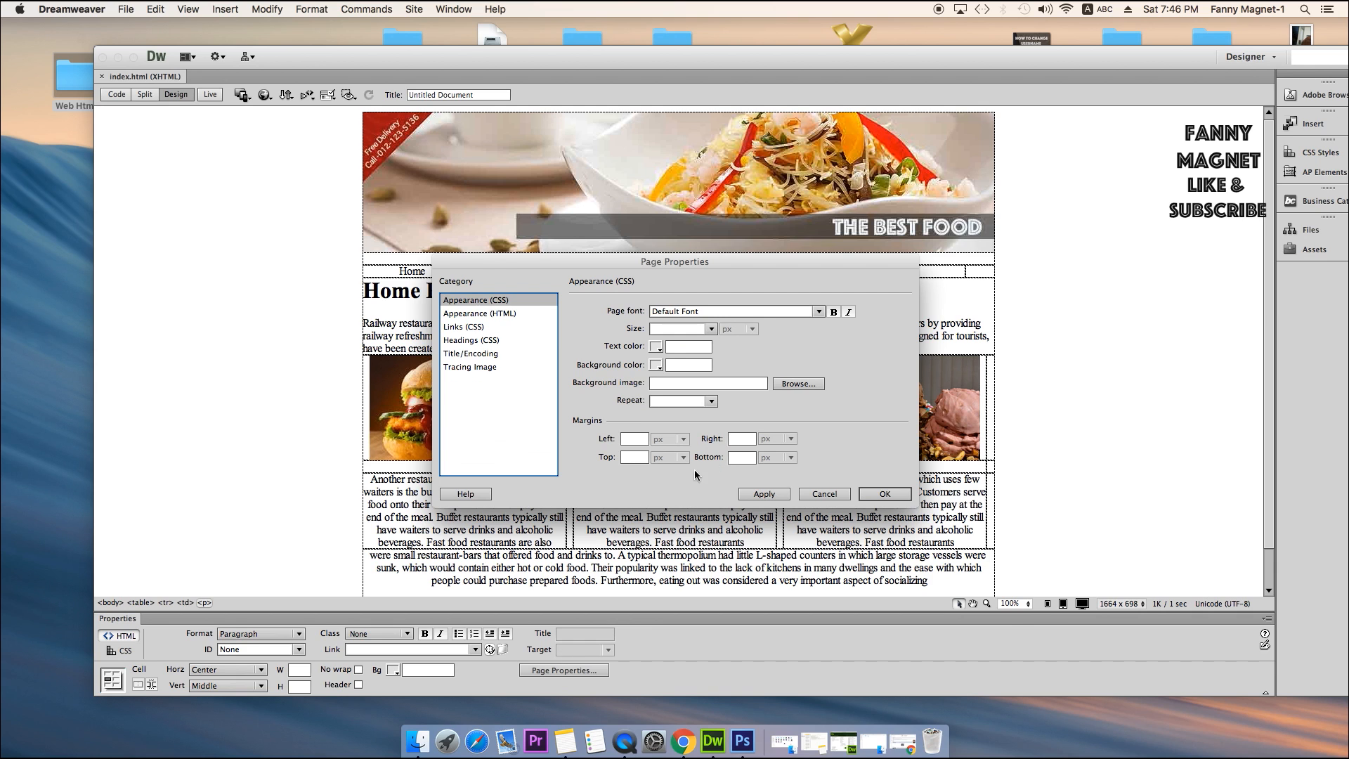
pyautogui.click(638, 439)
pyautogui.write('0')
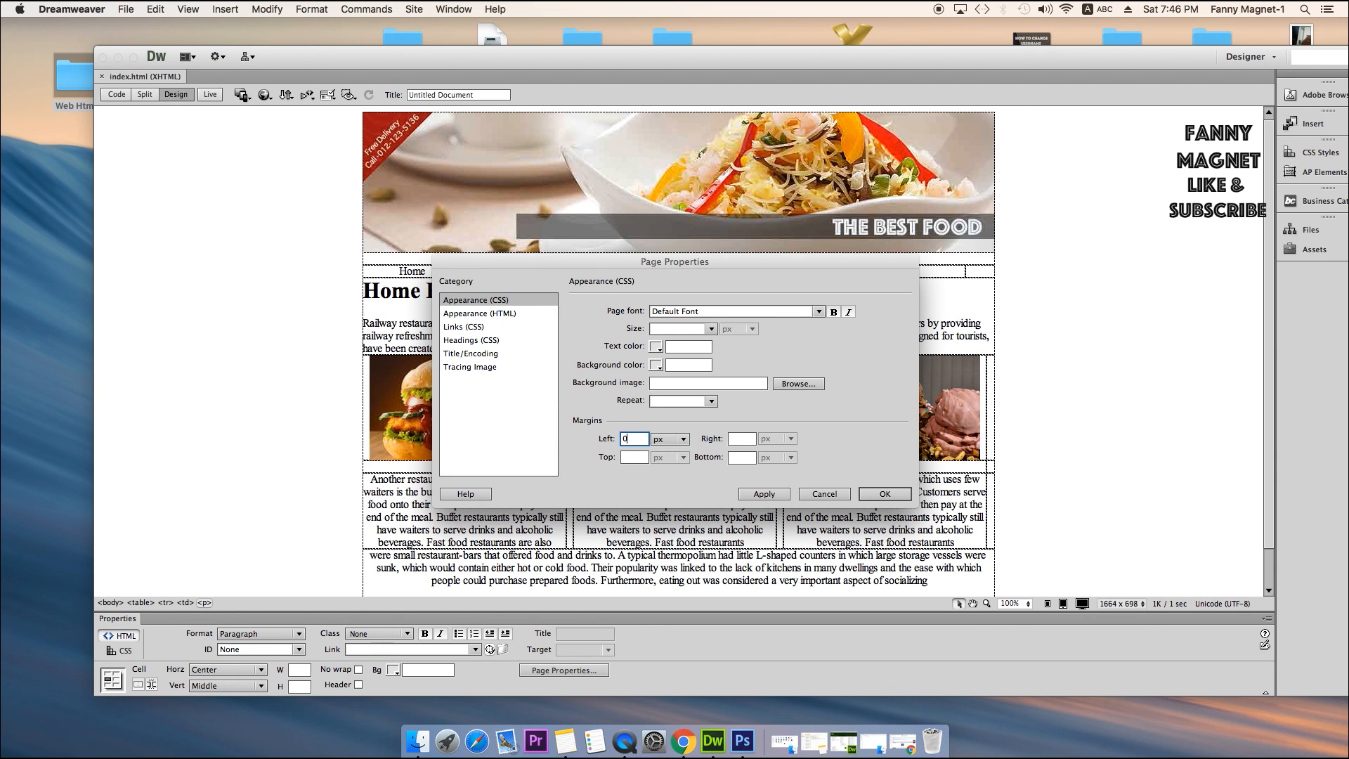
pyautogui.press('Tab')
pyautogui.write('0')
pyautogui.click(635, 457)
pyautogui.write('0')
pyautogui.press('Tab')
pyautogui.write('0')
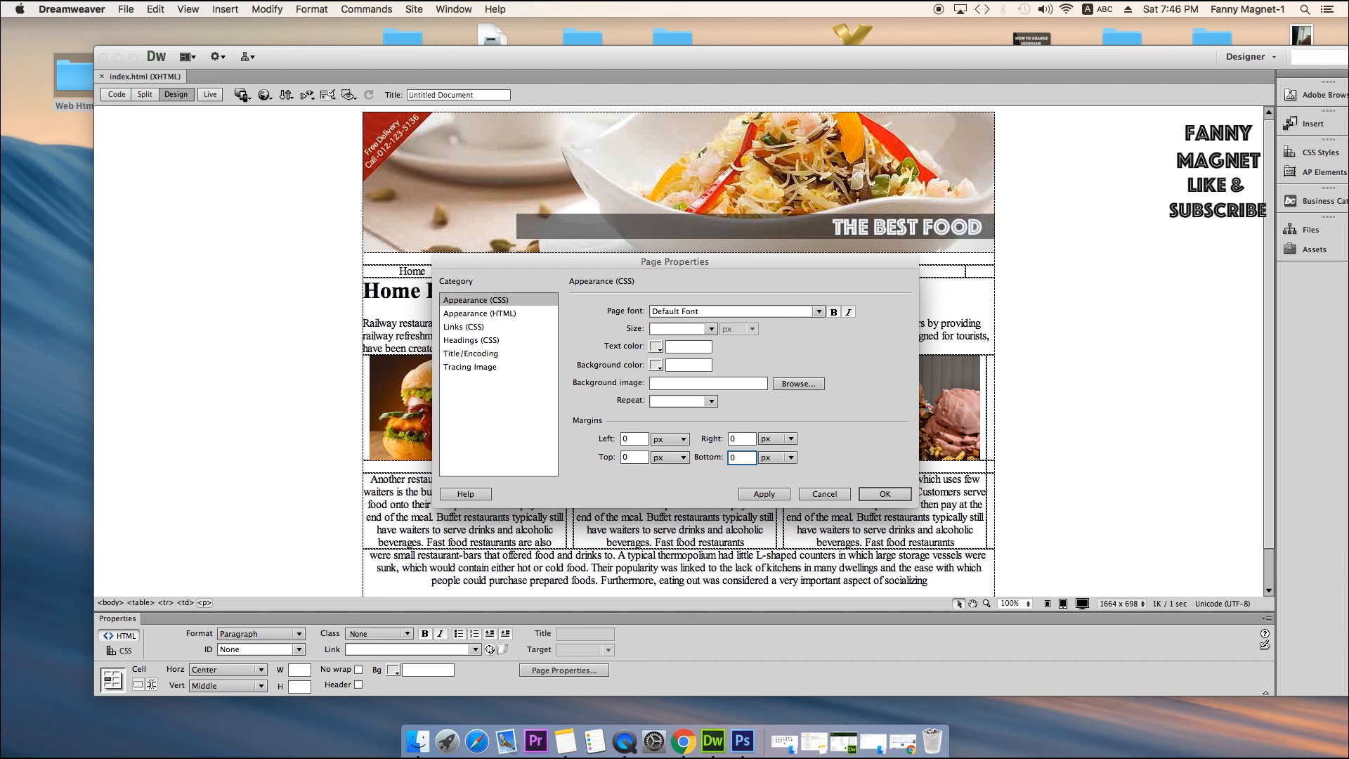
pyautogui.click(878, 494)
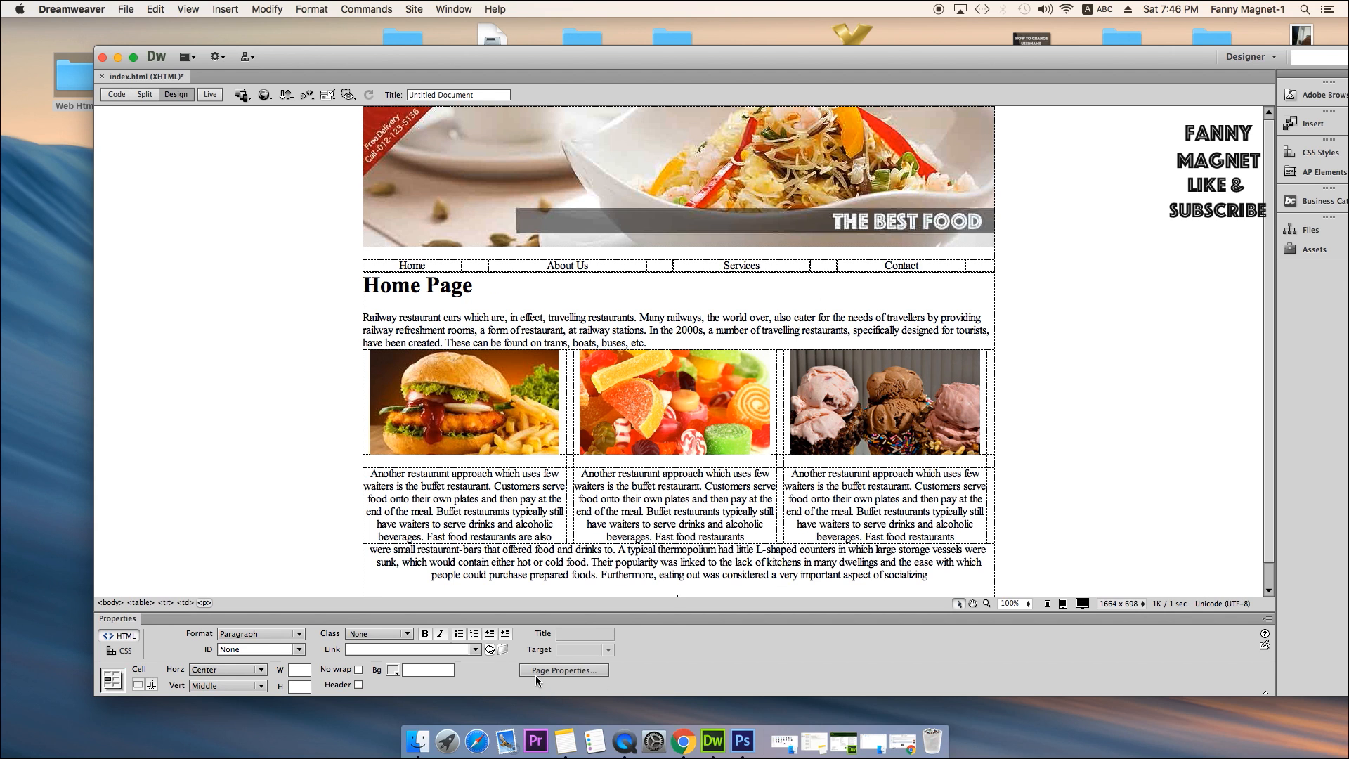
# Set the page's top margin to 50 px.
pyautogui.click(564, 669)
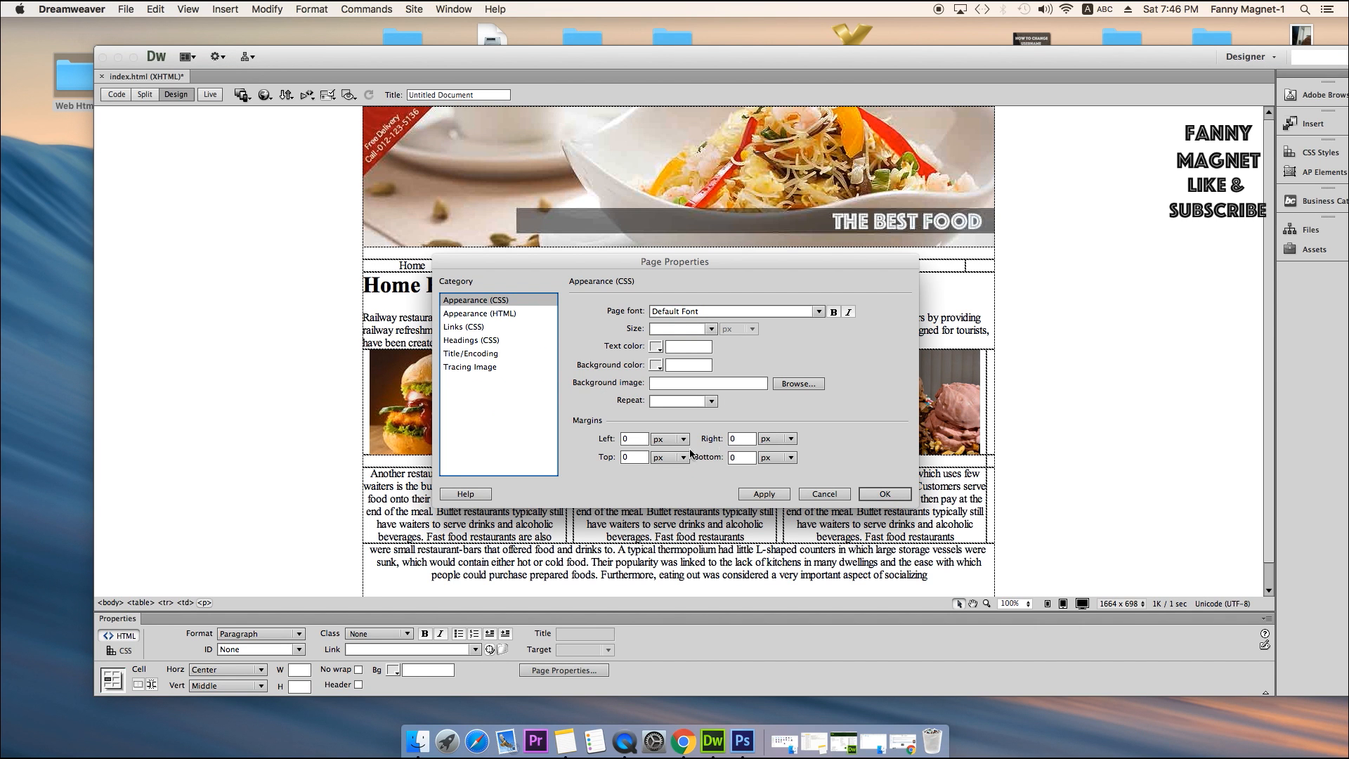
pyautogui.click(607, 460)
pyautogui.write('5')
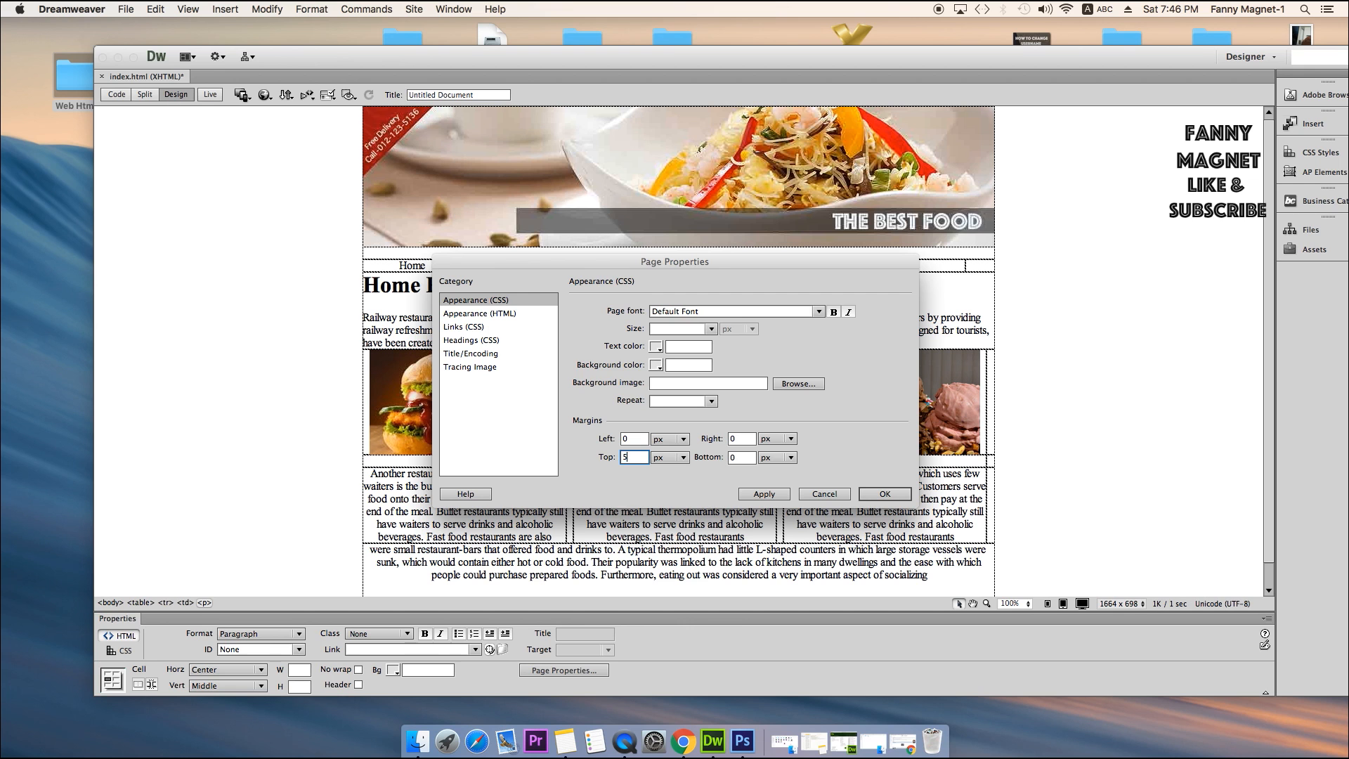
pyautogui.click(884, 493)
pyautogui.scroll(-2, 1097, 431)
pyautogui.scroll(2, 1097, 432)
pyautogui.scroll(-2, 1097, 431)
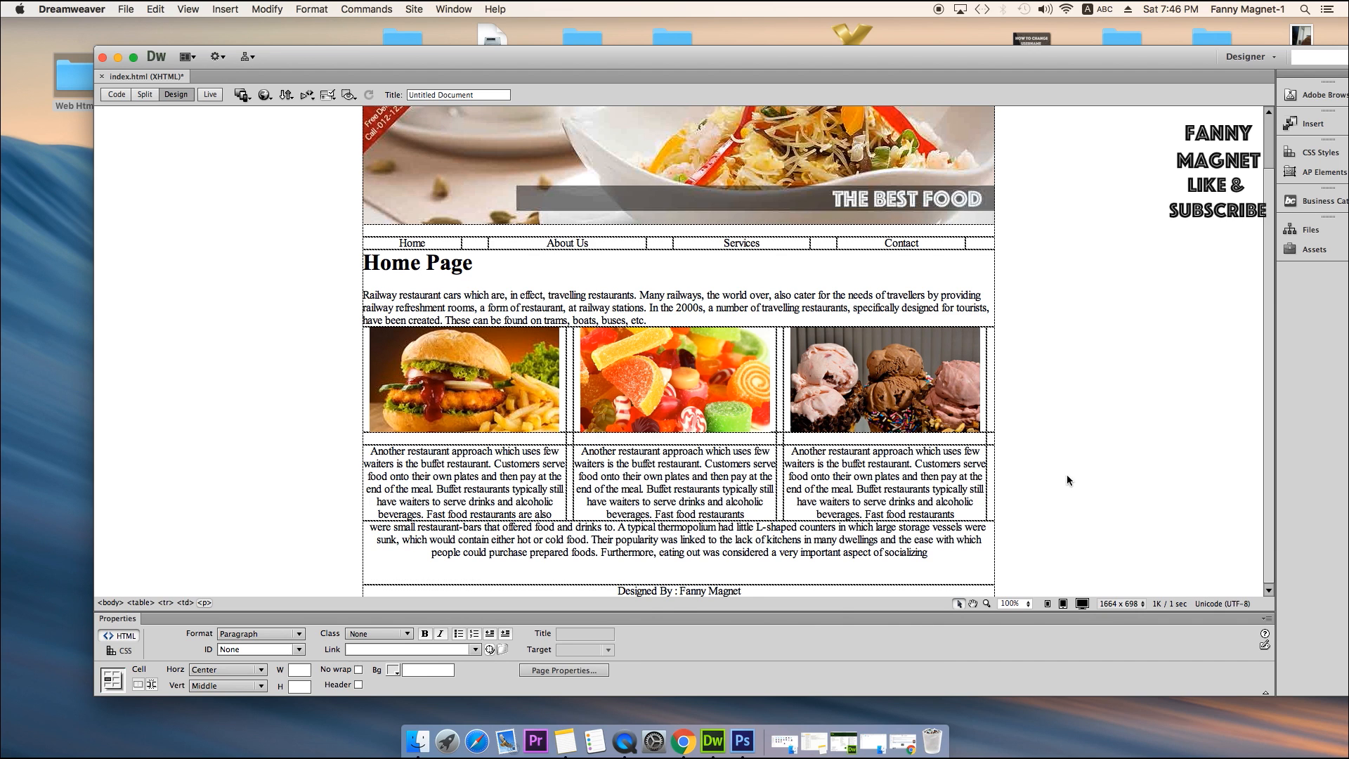
# Increase the page's bottom margin to leave space below the footer, and save the page.
pyautogui.click(549, 671)
pyautogui.click(741, 458)
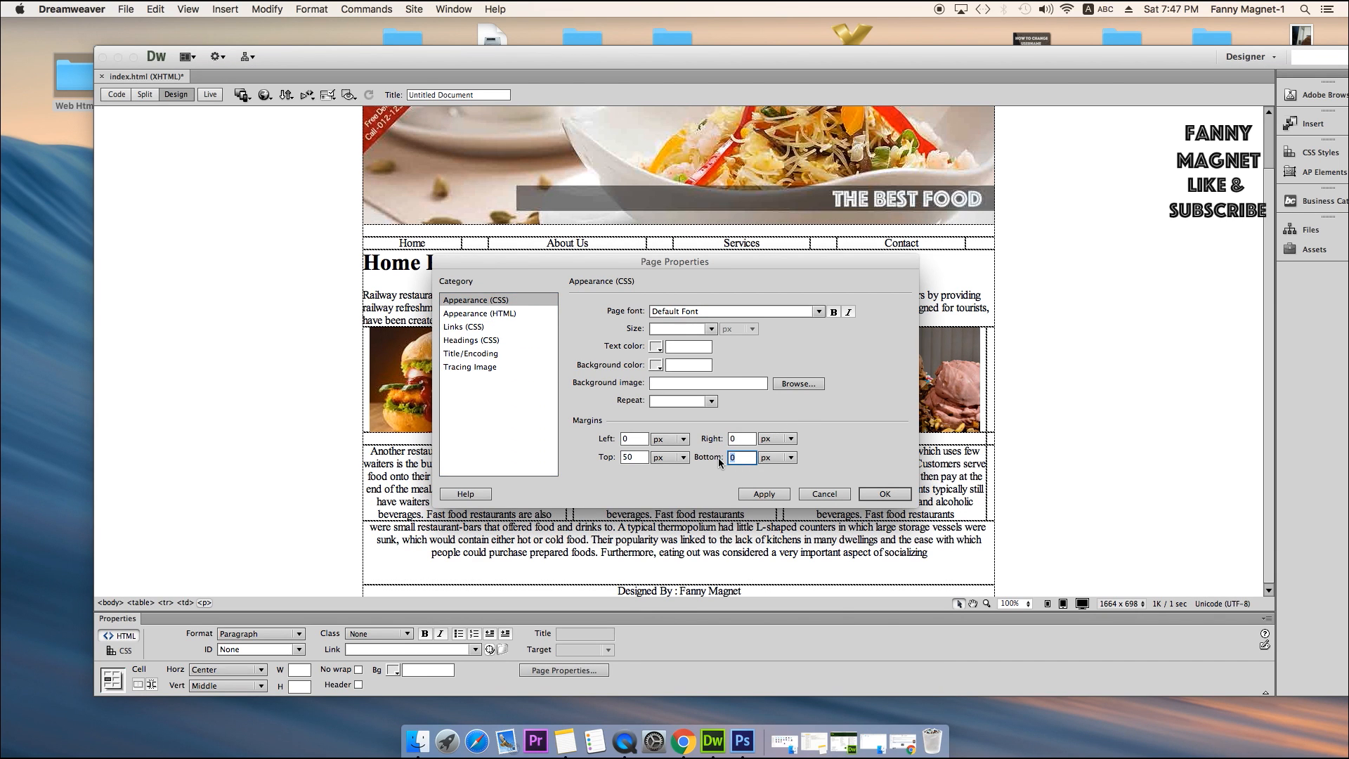
pyautogui.press('Return')
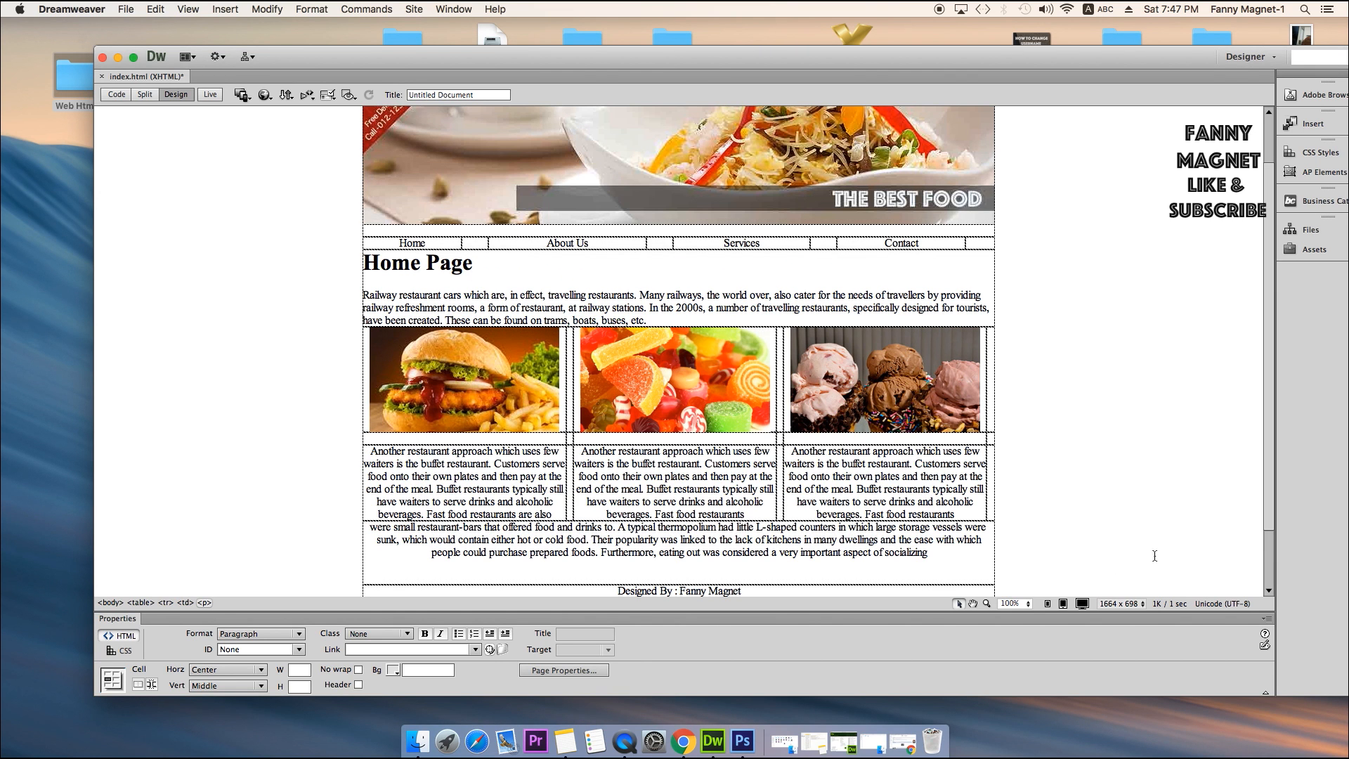
pyautogui.scroll(-3, 1138, 541)
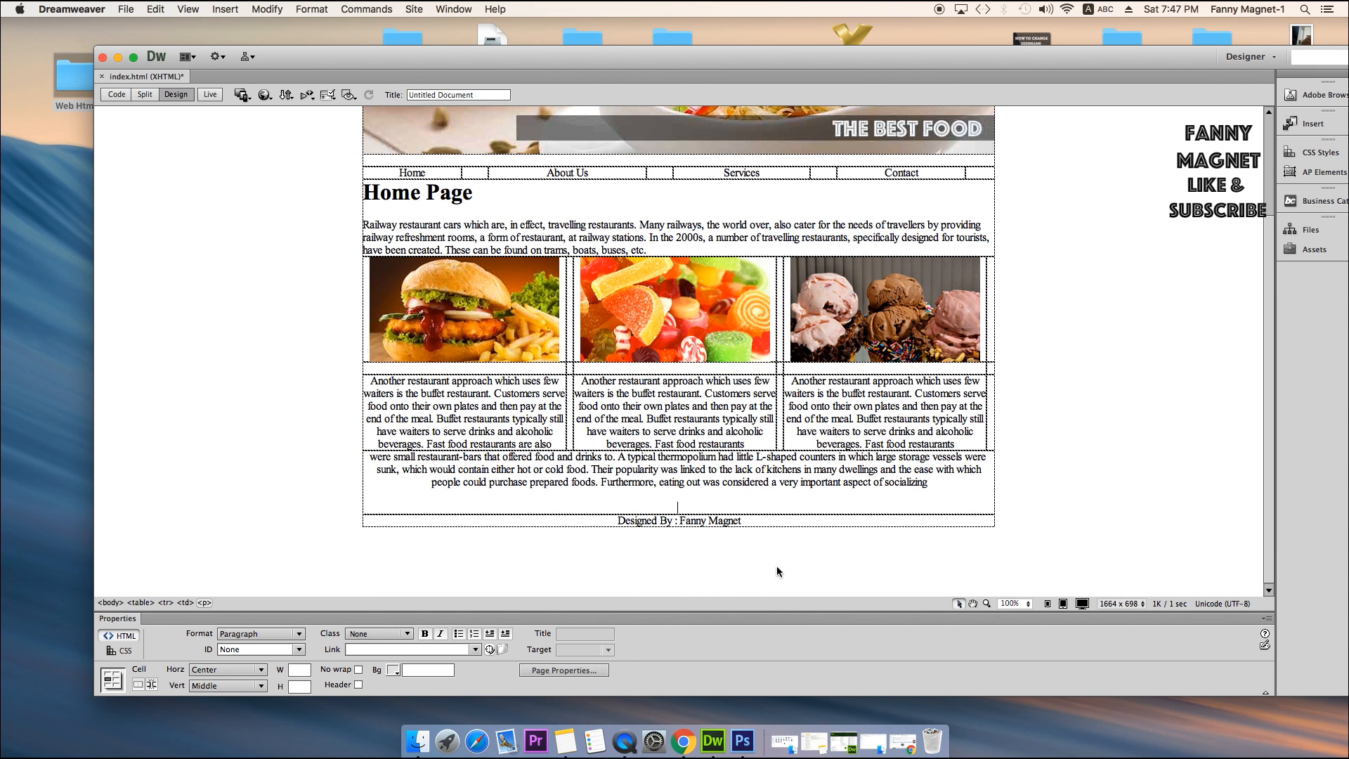
pyautogui.scroll(5, 777, 566)
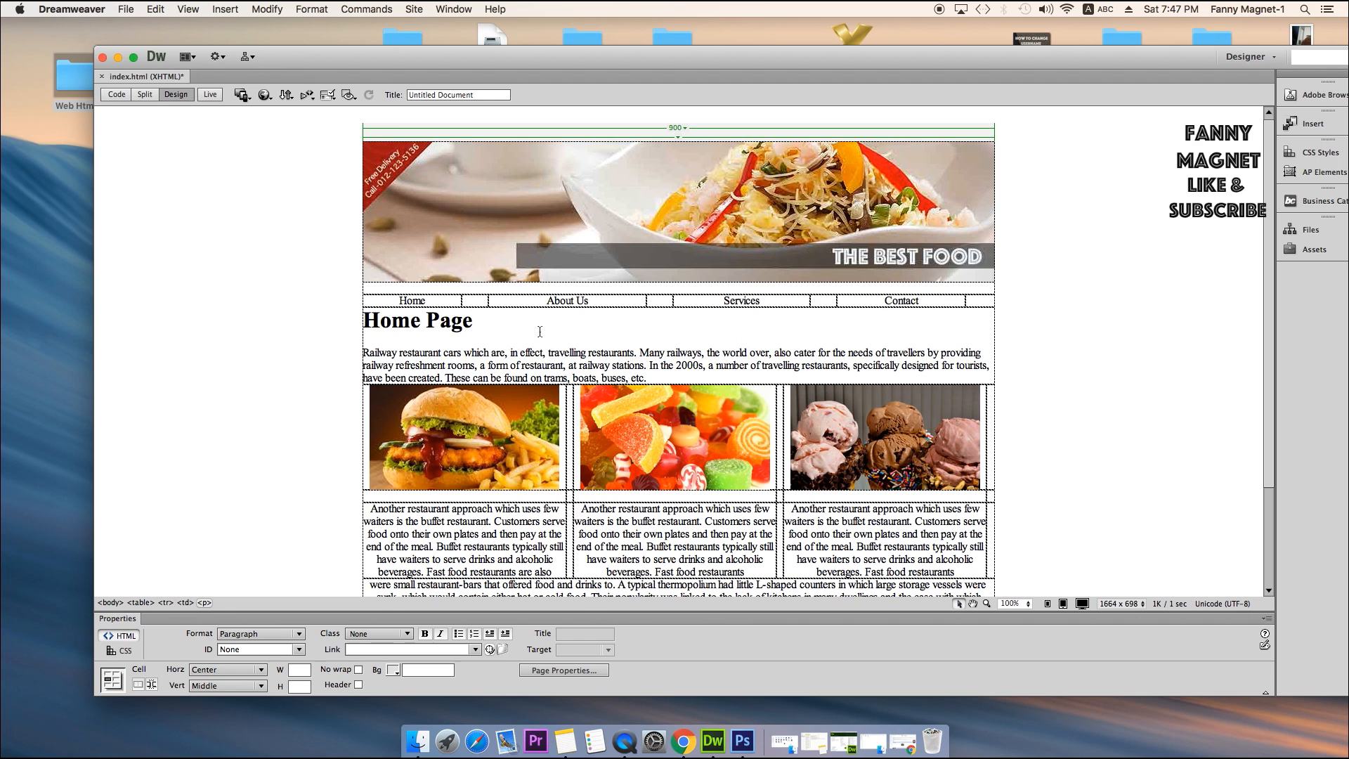
pyautogui.press('super+s')
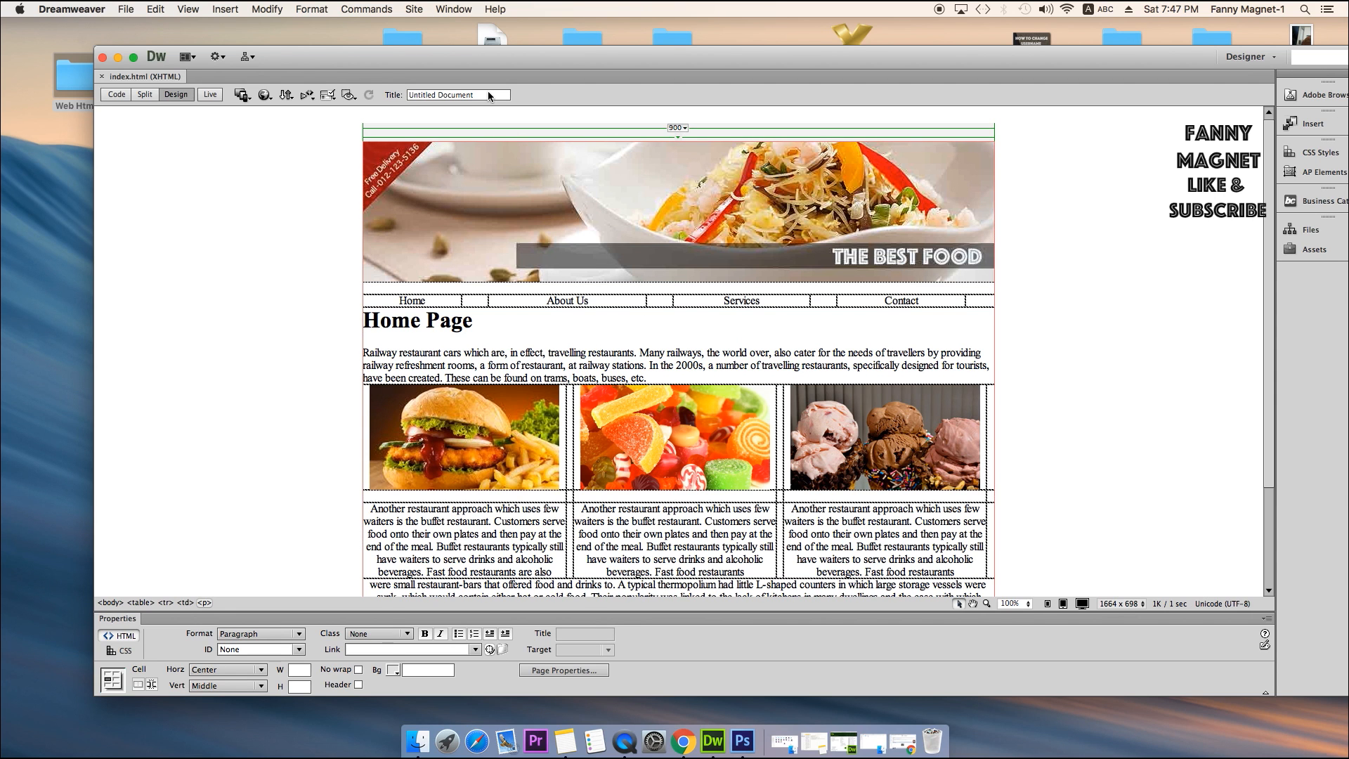
# Set the page title to "The Best Food - Website" and save the page.
pyautogui.moveTo(489, 95); pyautogui.dragTo(397, 99)
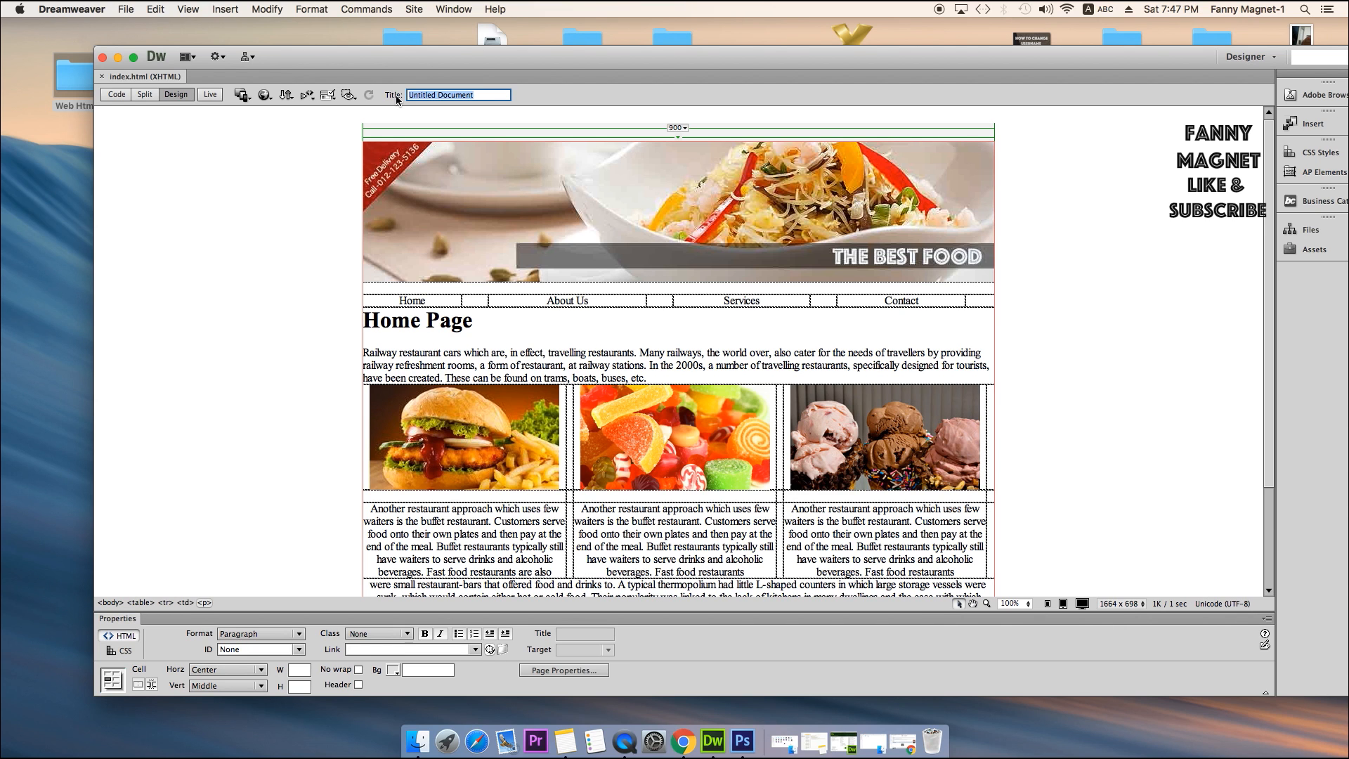
pyautogui.write('The Best Food - Website')
pyautogui.click(258, 194)
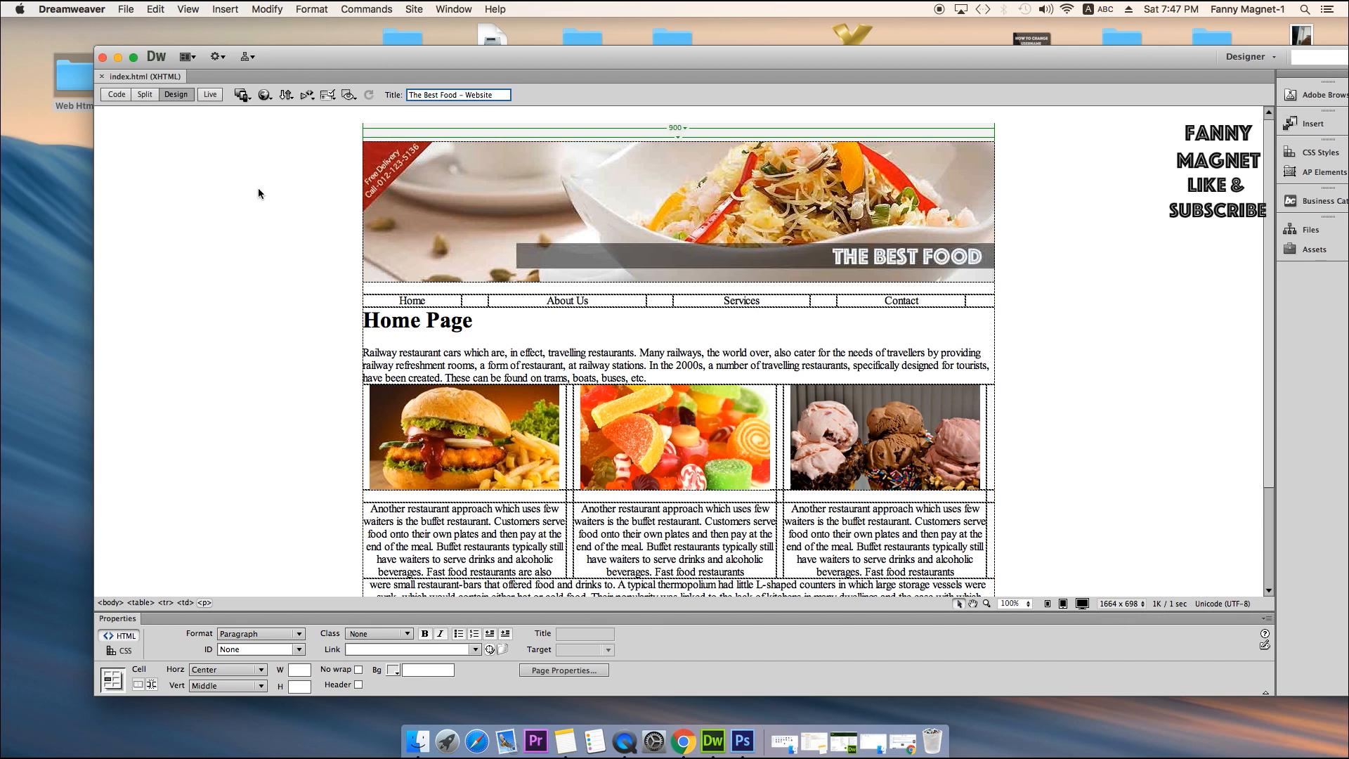
pyautogui.scroll(-2, 258, 194)
pyautogui.press('super+s')
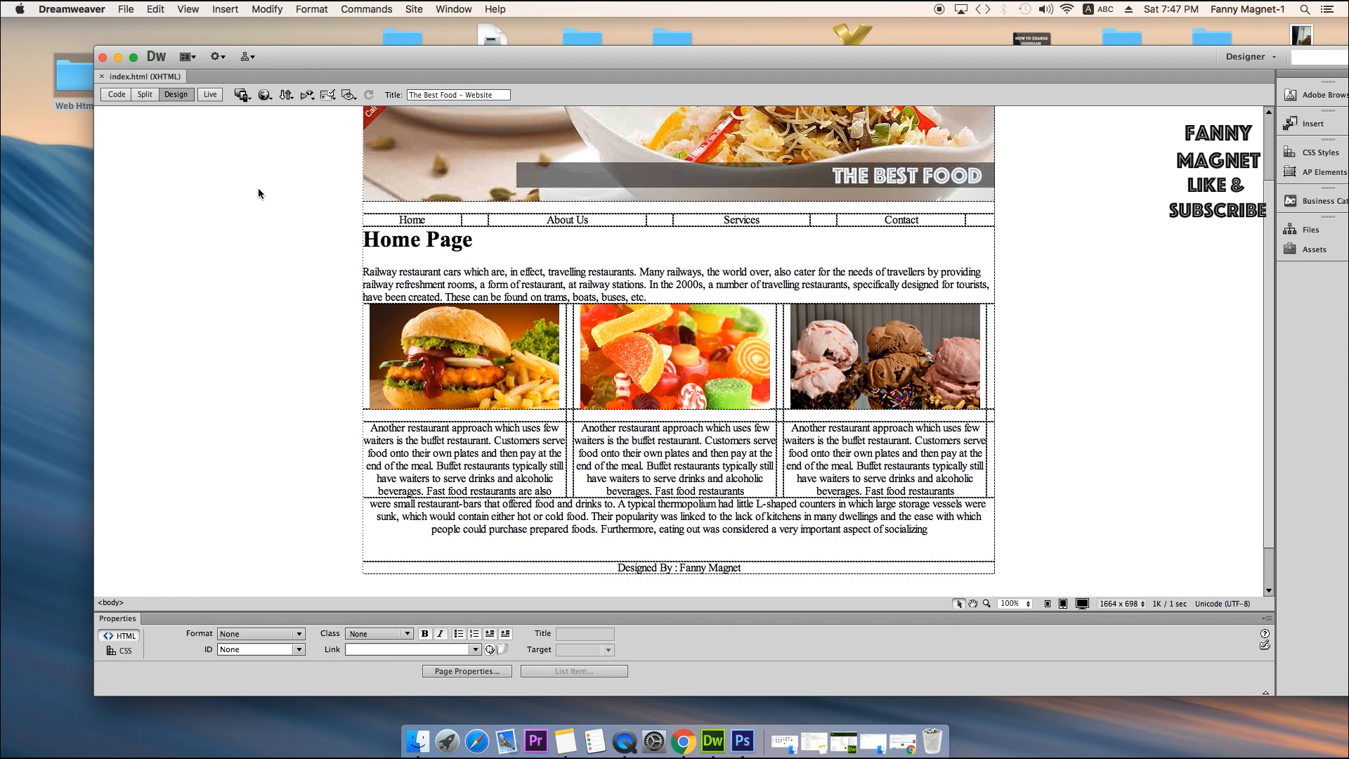
# Close index.html in the editor and open it in Safari from the Web Html folder on the desktop to check the page.
pyautogui.click(103, 77)
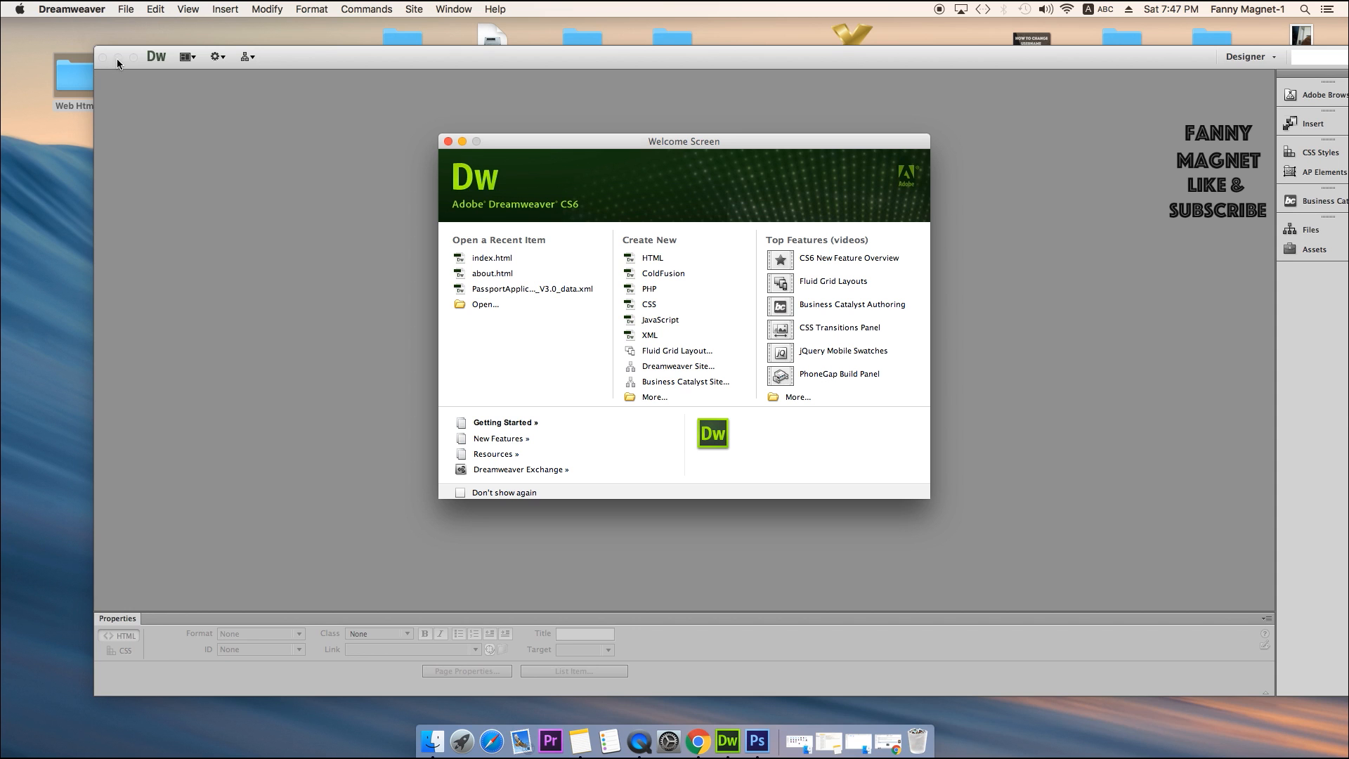
pyautogui.click(118, 57)
pyautogui.doubleClick(82, 76)
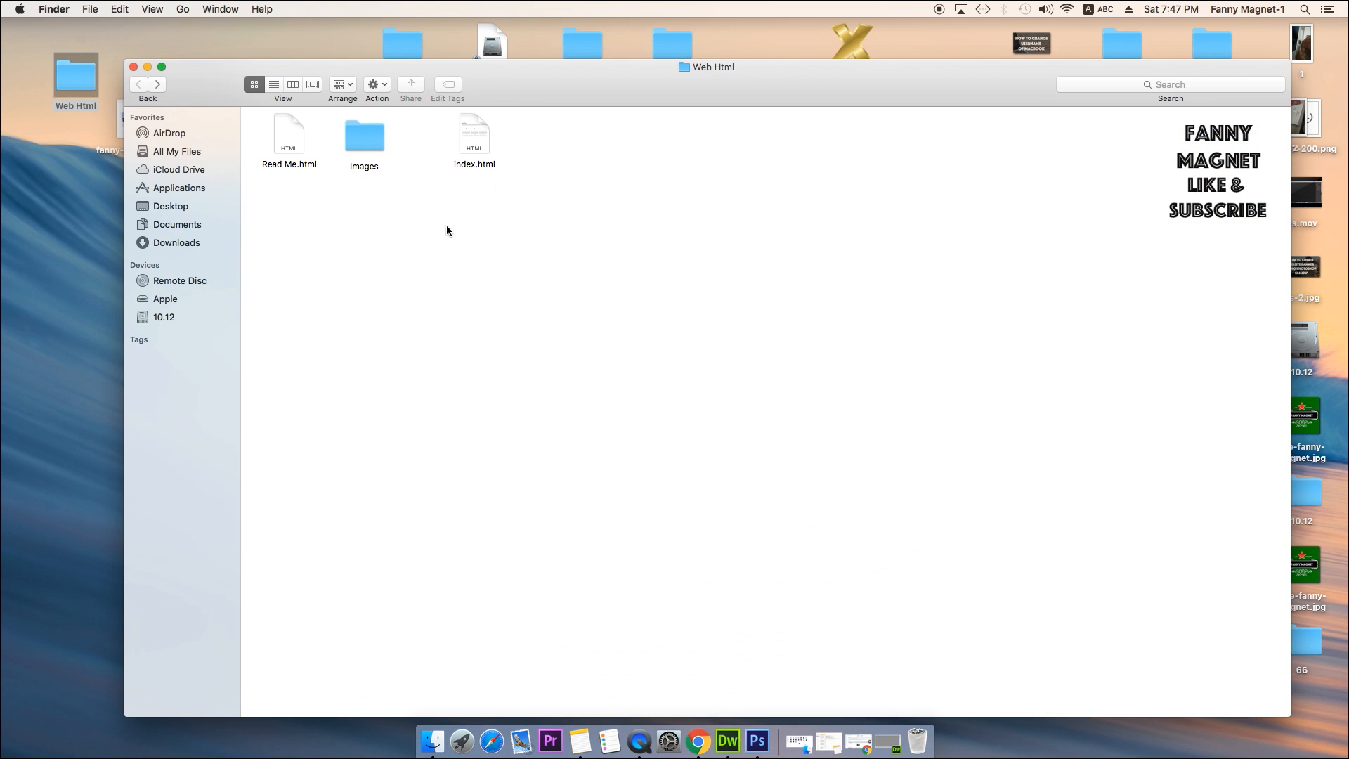
pyautogui.doubleClick(472, 140)
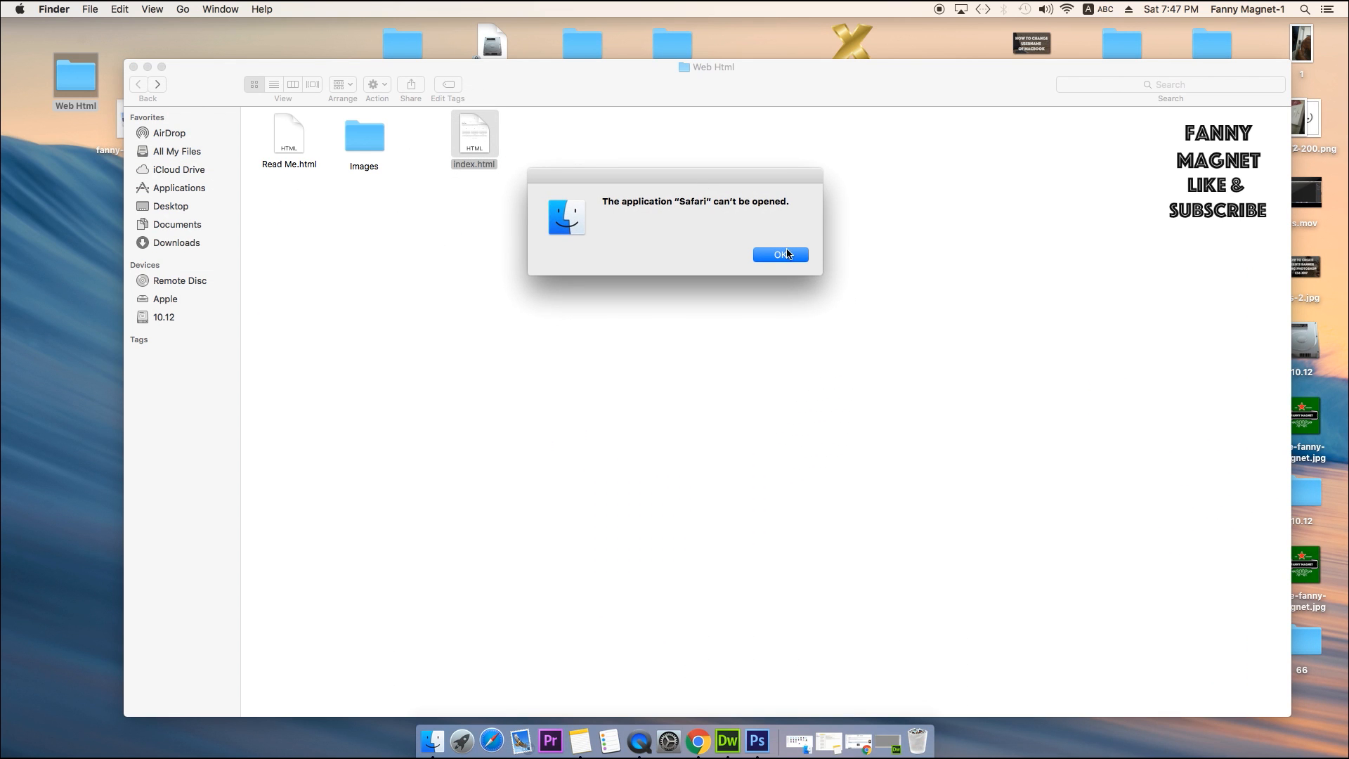
pyautogui.click(781, 254)
pyautogui.doubleClick(472, 137)
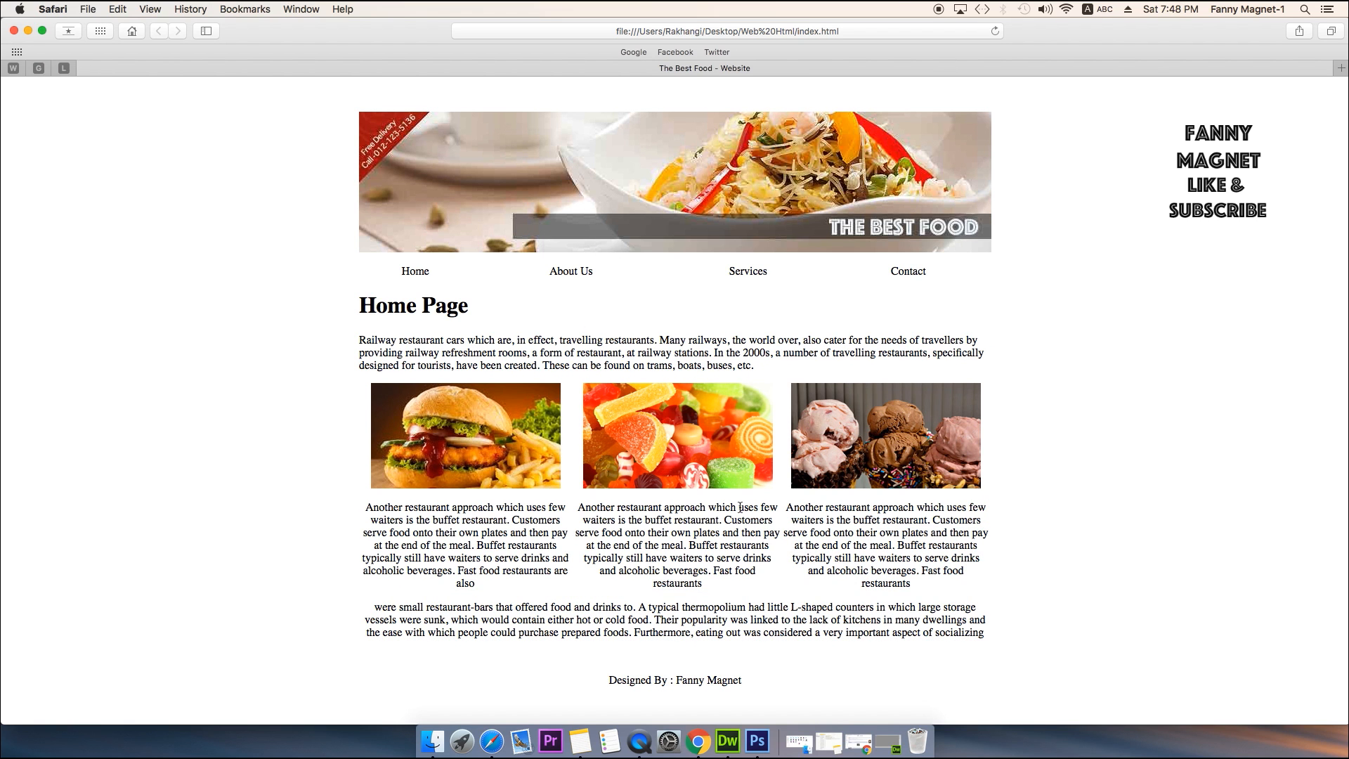
# Return to Dreamweaver, give the main outer page table a border of 2, and preview the page in the browser.
pyautogui.press('super+Tab')
pyautogui.click(998, 529)
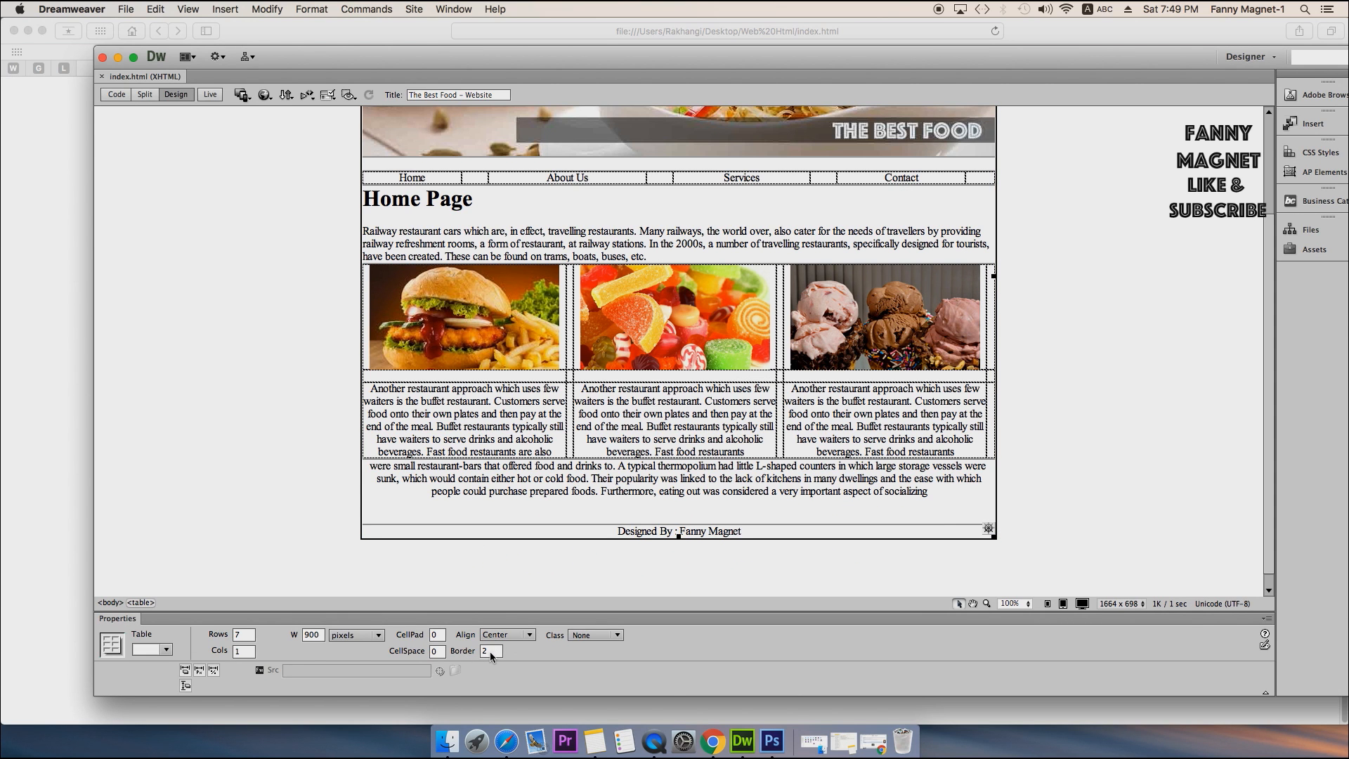
pyautogui.press('F12')
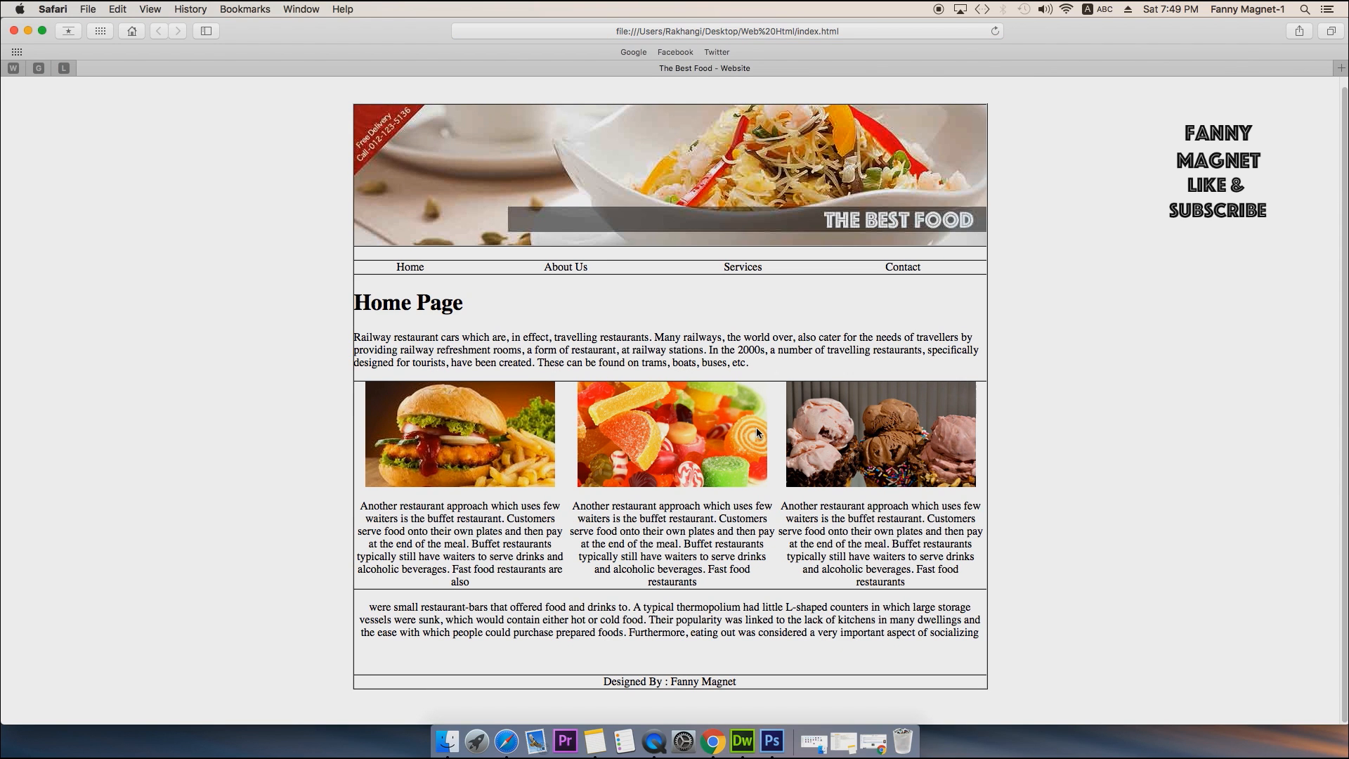